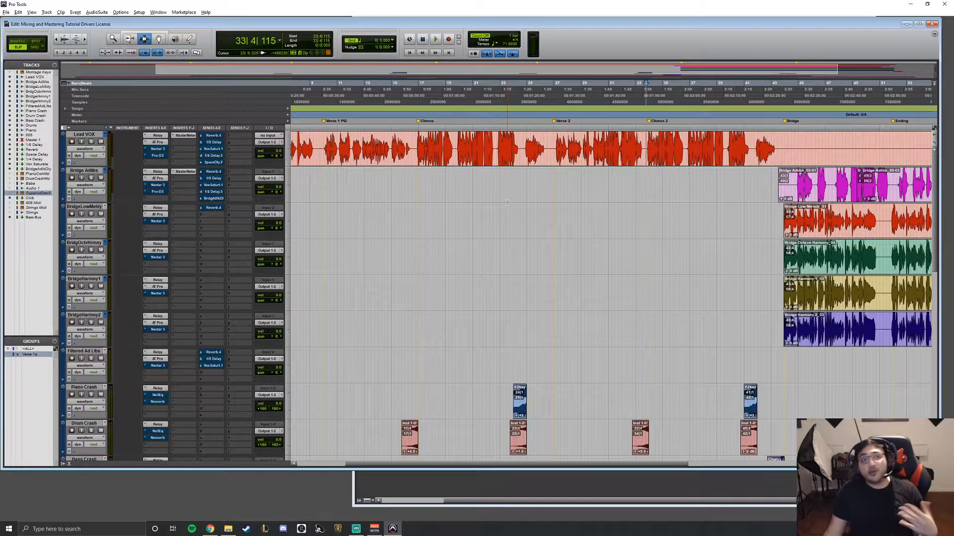
scroll(163, 189, "down", 5)
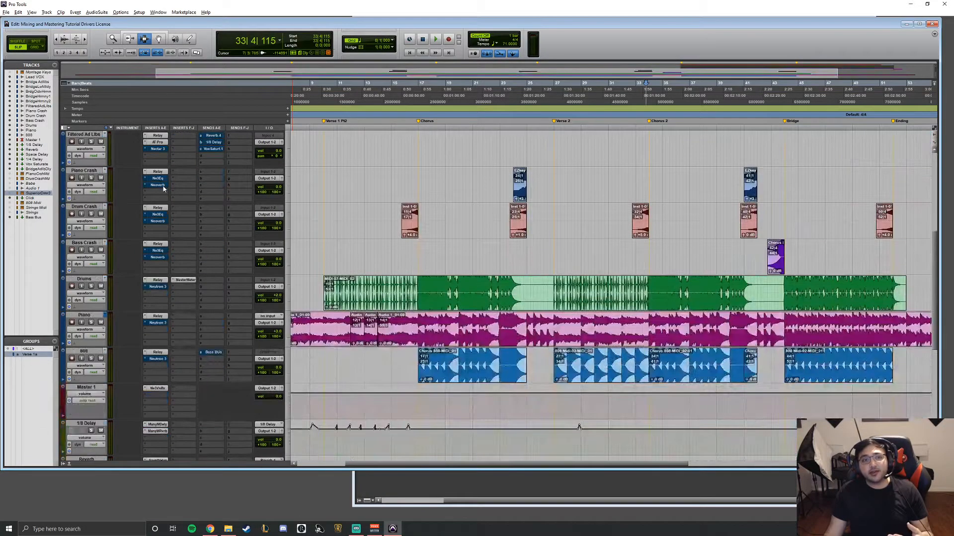
scroll(164, 189, "down", 1)
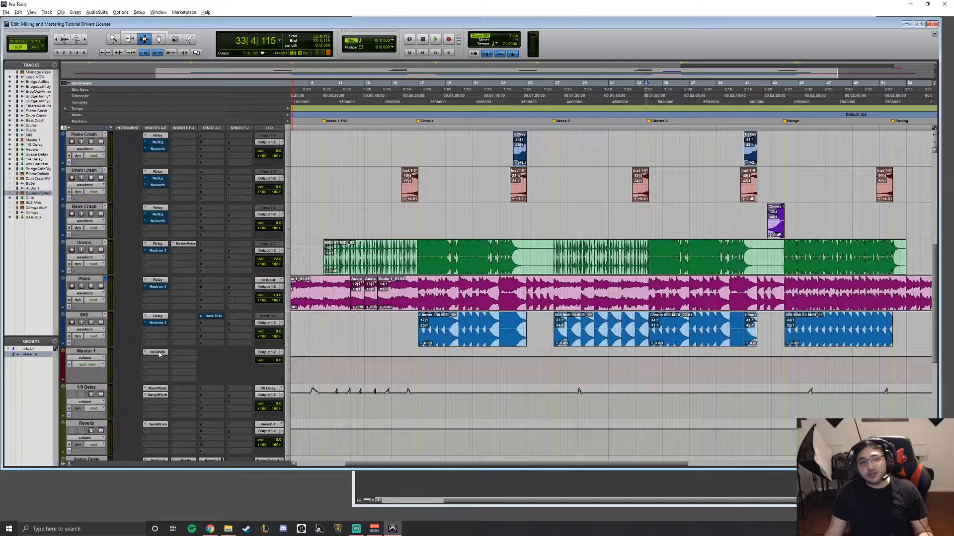
scroll(159, 354, "up", 6)
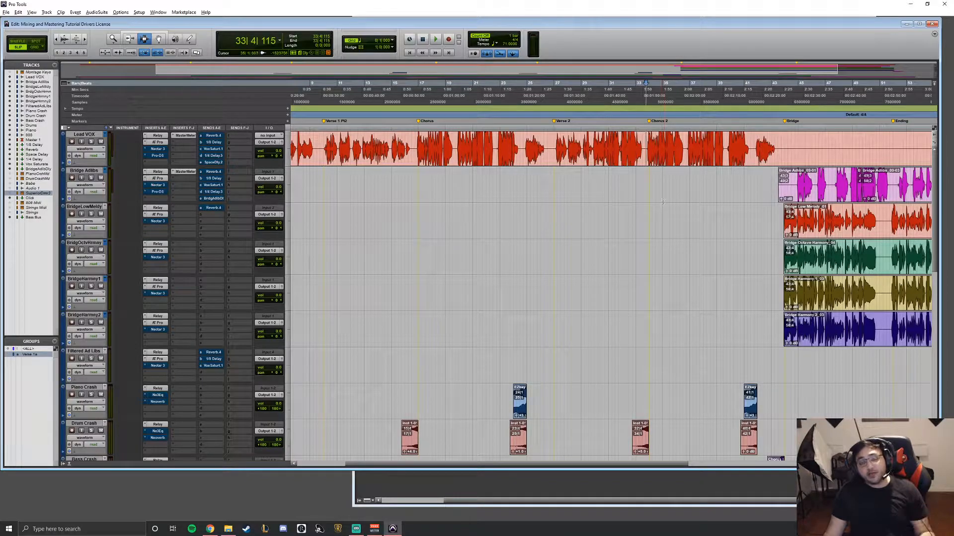
left_click(649, 152)
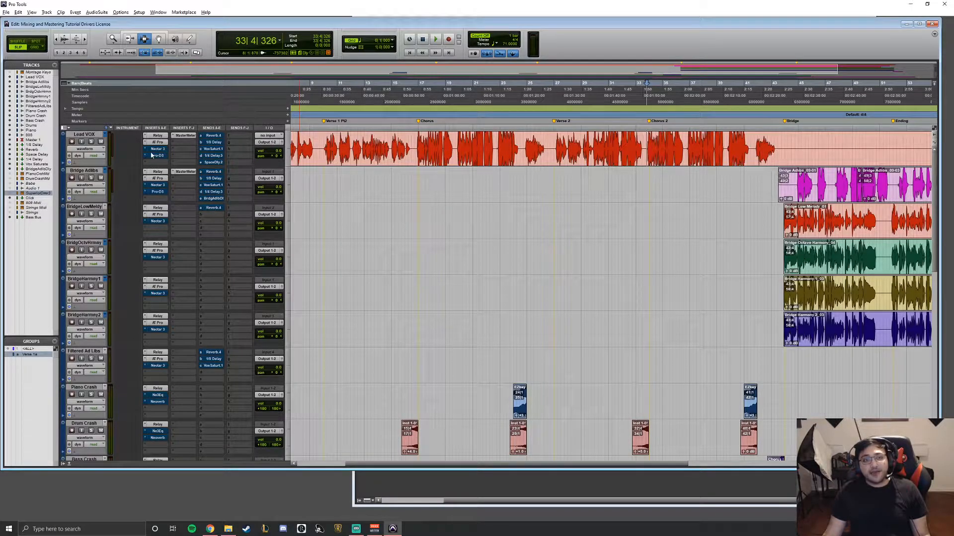
scroll(149, 243, "down", 2)
scroll(157, 151, "up", 2)
- Browse the iZotope plug-ins available for the next free insert on the Lead VOX track, without inserting any
left_click(157, 162)
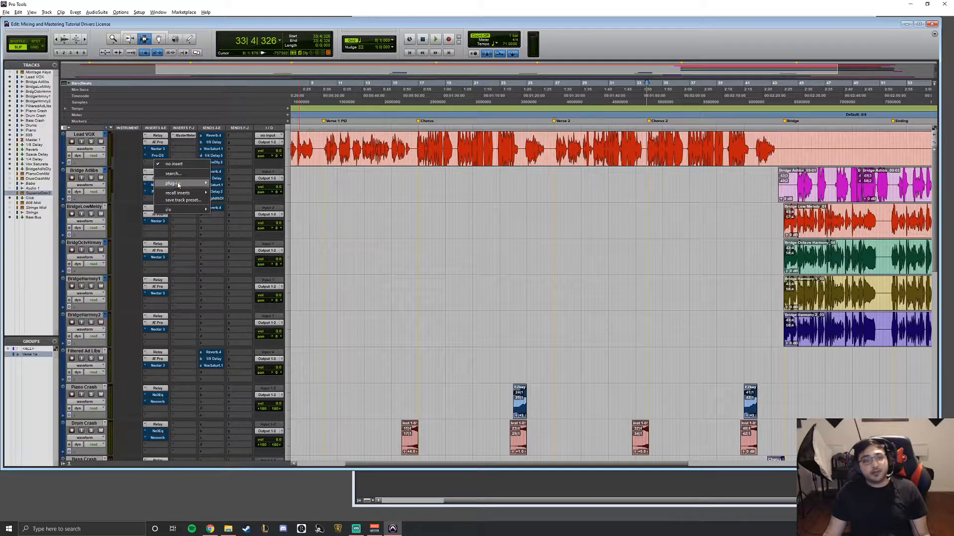
mouse_move(181, 187)
mouse_move(252, 381)
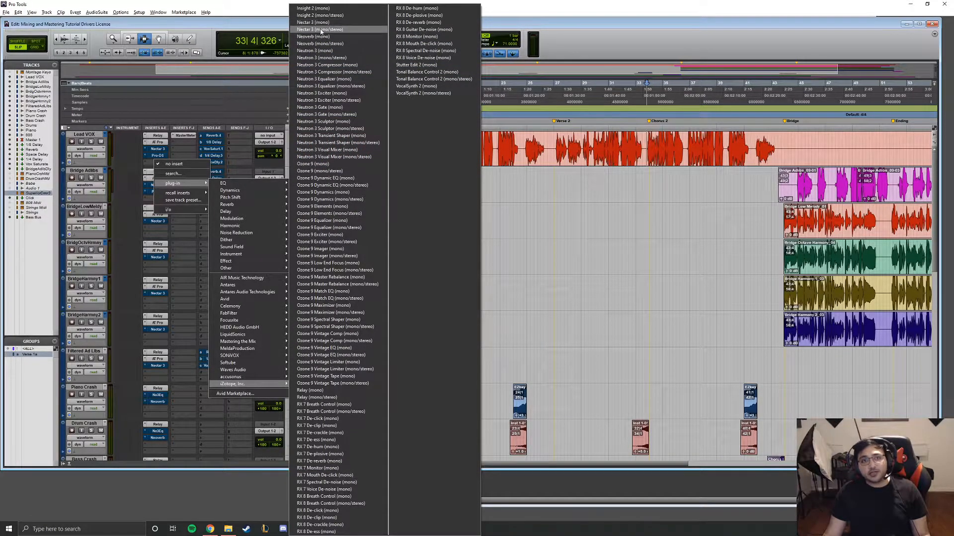
left_click(684, 287)
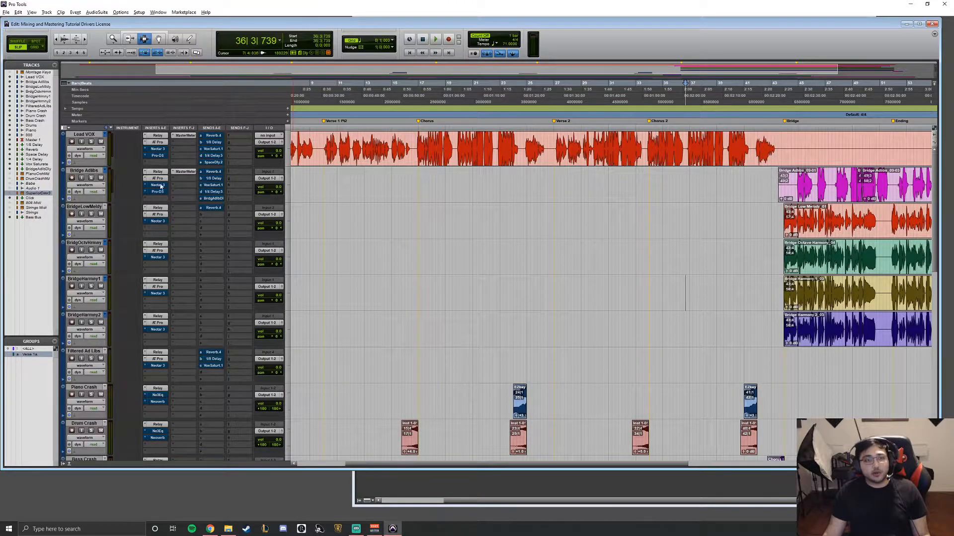
- Try copying a Nectar 3 insert into the next free slot of the BridgeLowMeldy track, and remove the copy
left_click_drag(158, 191, 163, 228)
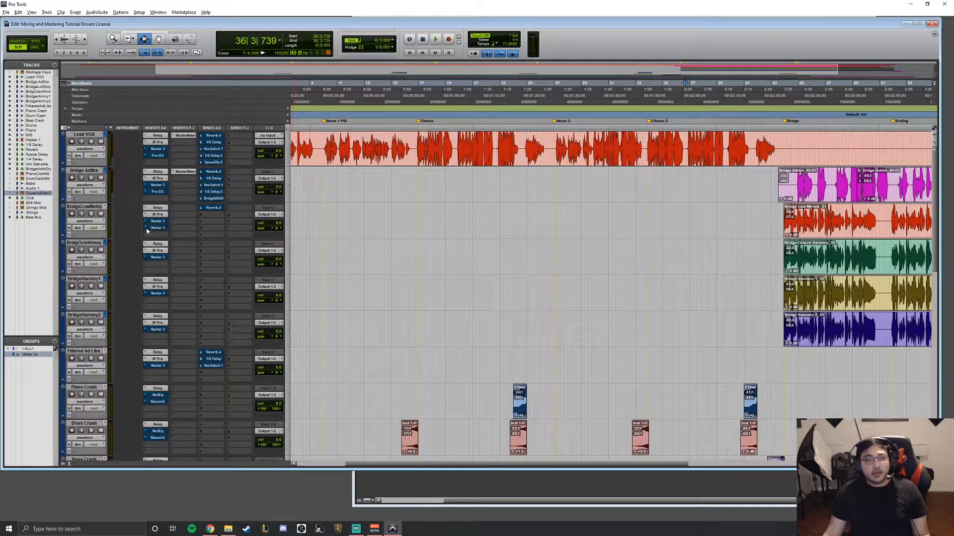
left_click(163, 228)
left_click(163, 230)
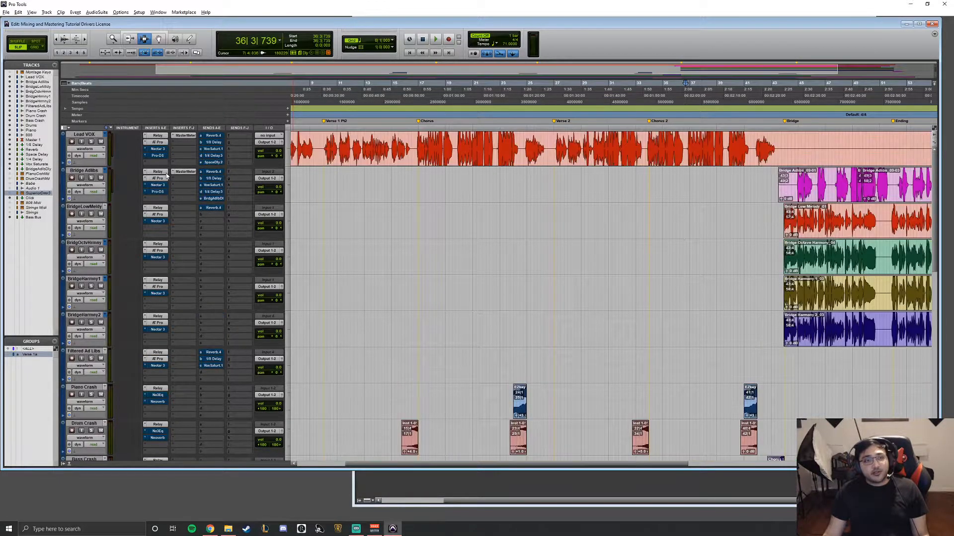
- Open the Neutron 3 insert on the Piano track, take it out of bypass and move its window clear of the clips
scroll(138, 176, "down", 10)
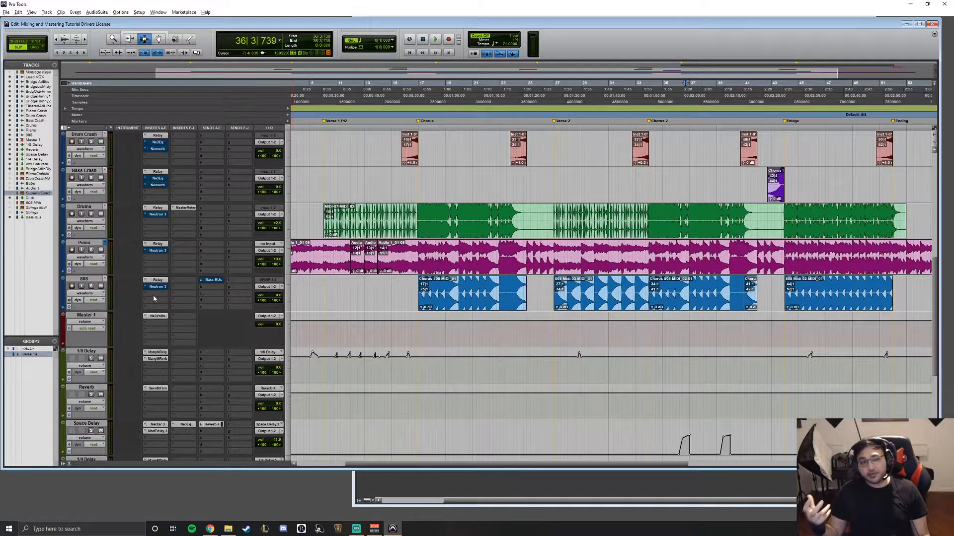
scroll(551, 248, "up", 4)
scroll(572, 236, "down", 3)
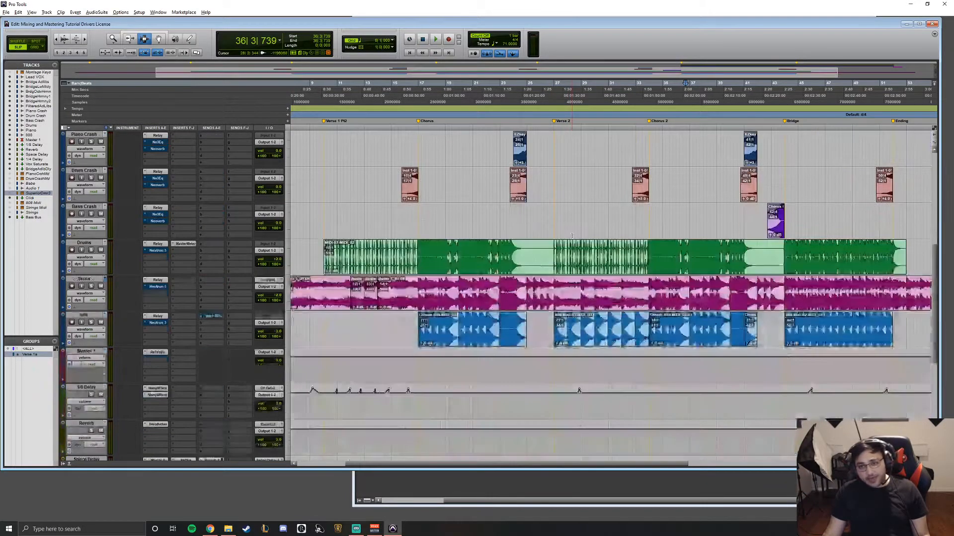
scroll(571, 235, "up", 2)
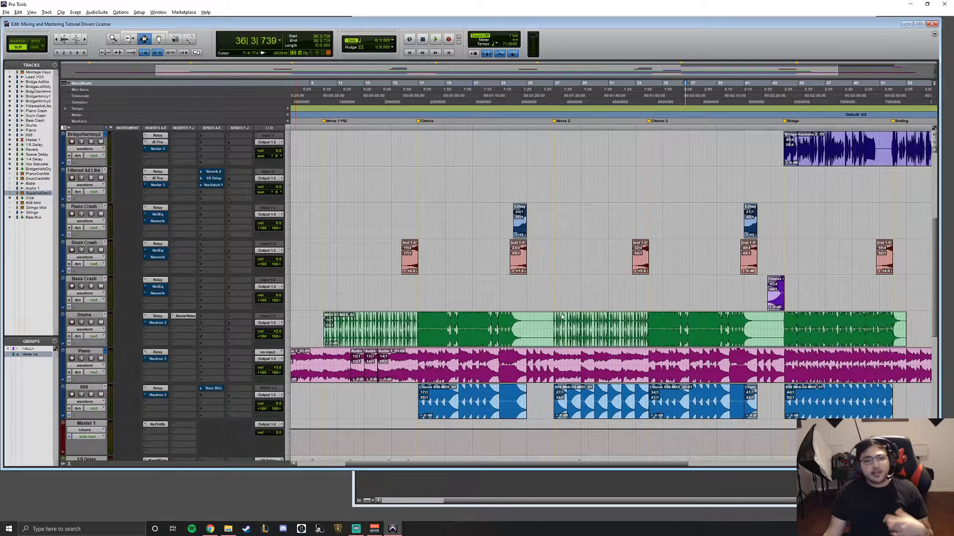
left_click(158, 358)
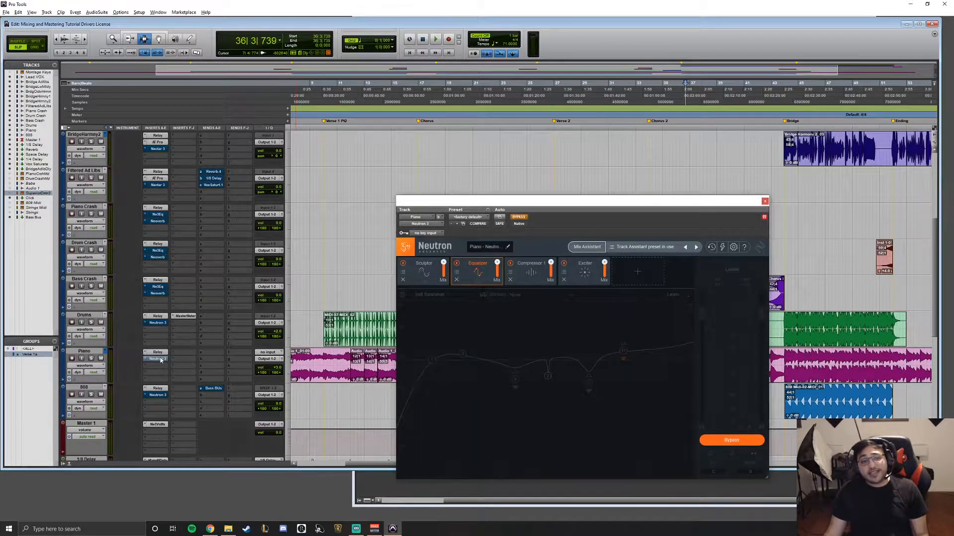
left_click_drag(606, 201, 767, 135)
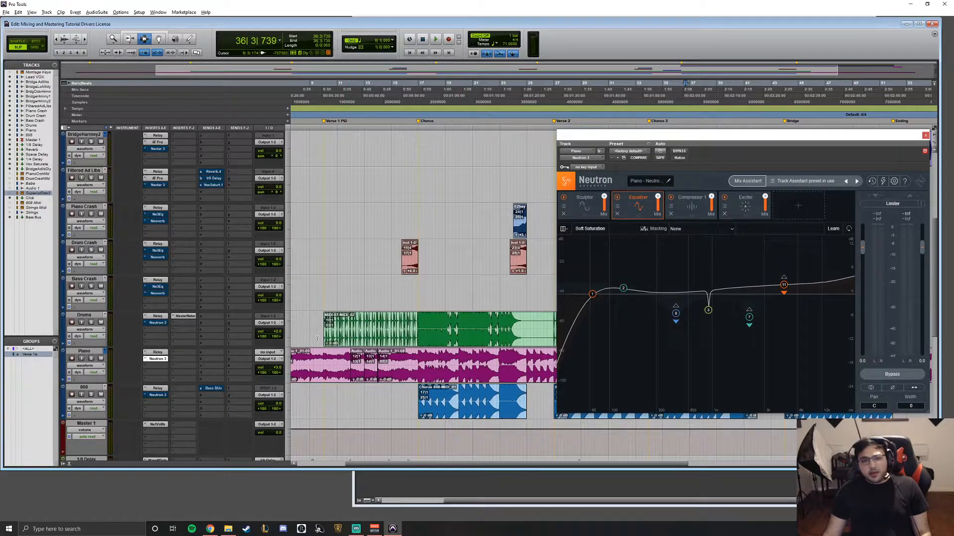
- Launch Neutron's Mix Assistant for the Piano track in Track Enhance mode
left_click(326, 286)
scroll(343, 286, "down", 2)
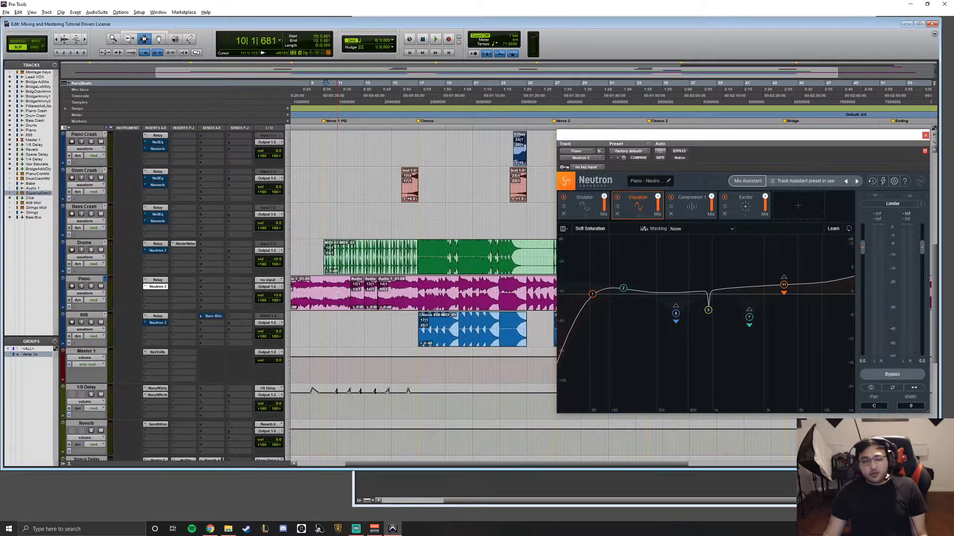
scroll(347, 287, "up", 4)
scroll(358, 285, "down", 2)
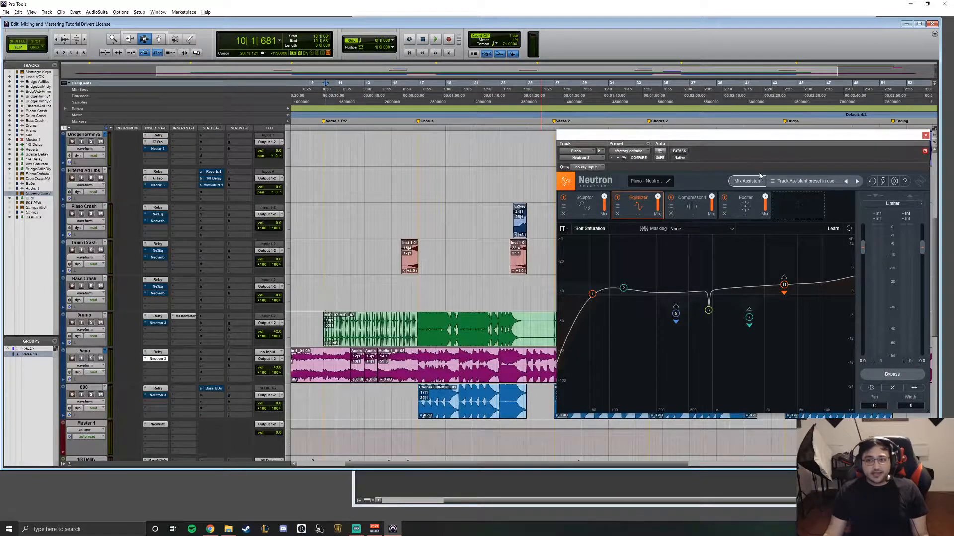
left_click_drag(740, 135, 647, 138)
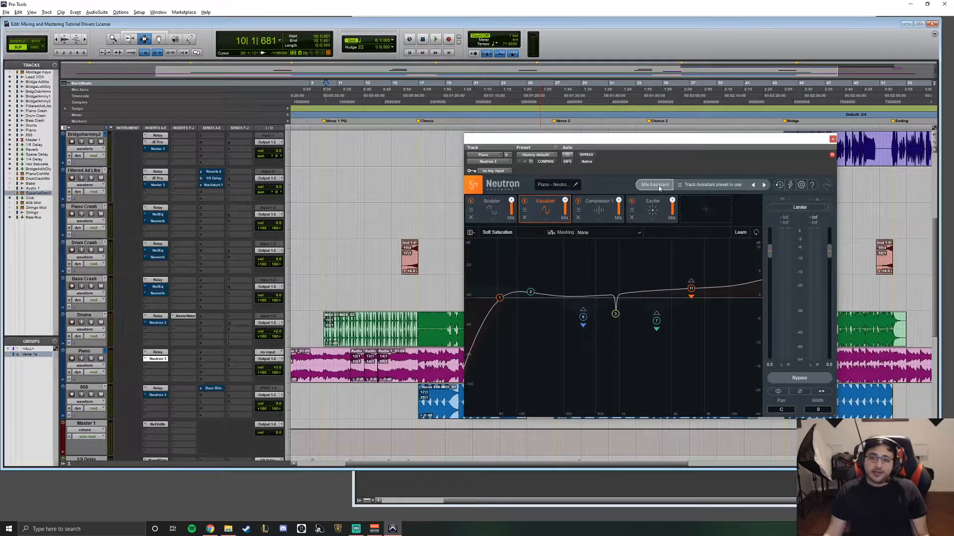
left_click(654, 187)
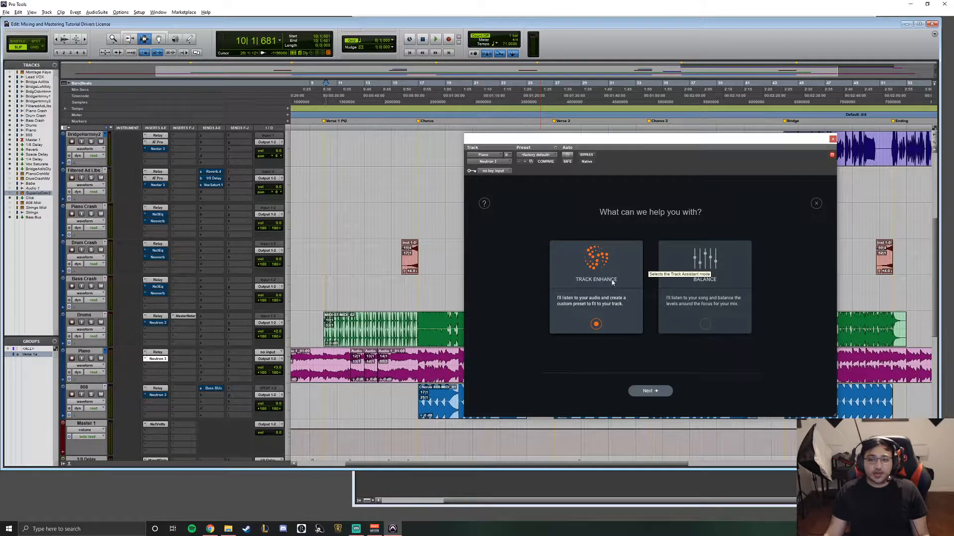
left_click(651, 391)
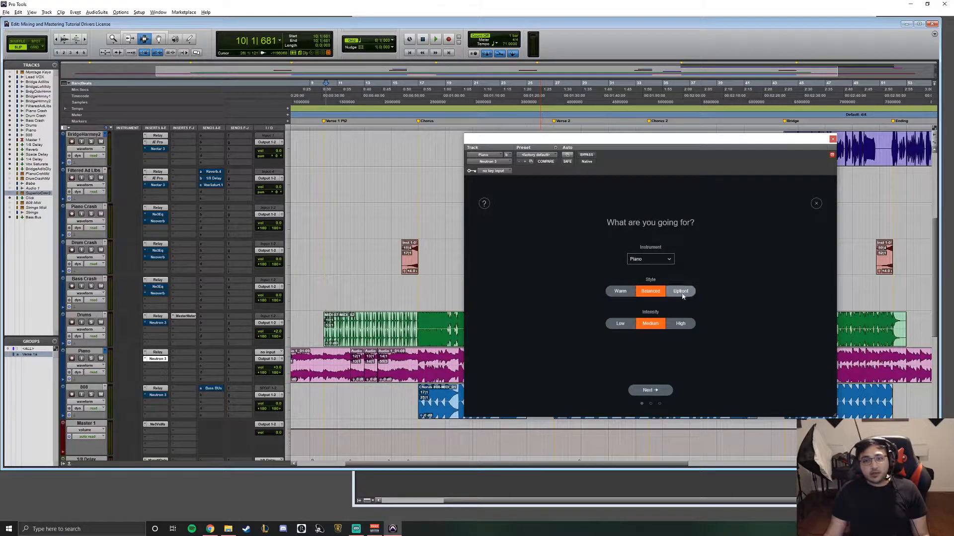
- Choose Piano from the Keys category as the assistant's instrument, keeping Balanced style and Medium intensity
left_click(661, 258)
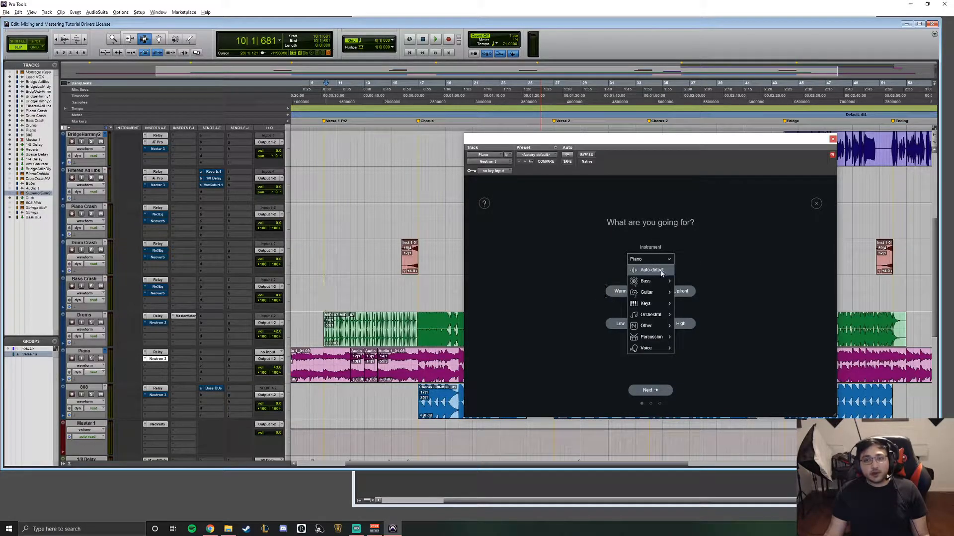
left_click(721, 226)
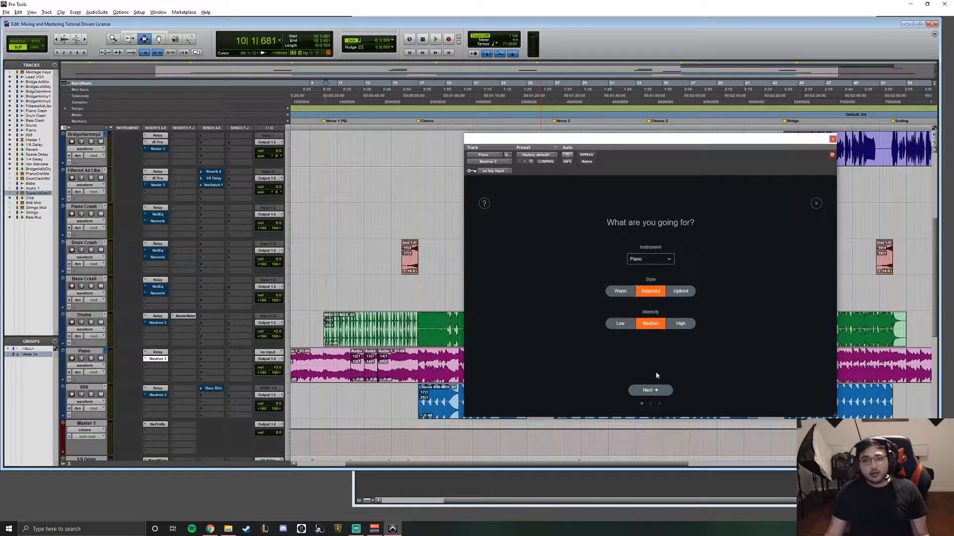
left_click(665, 260)
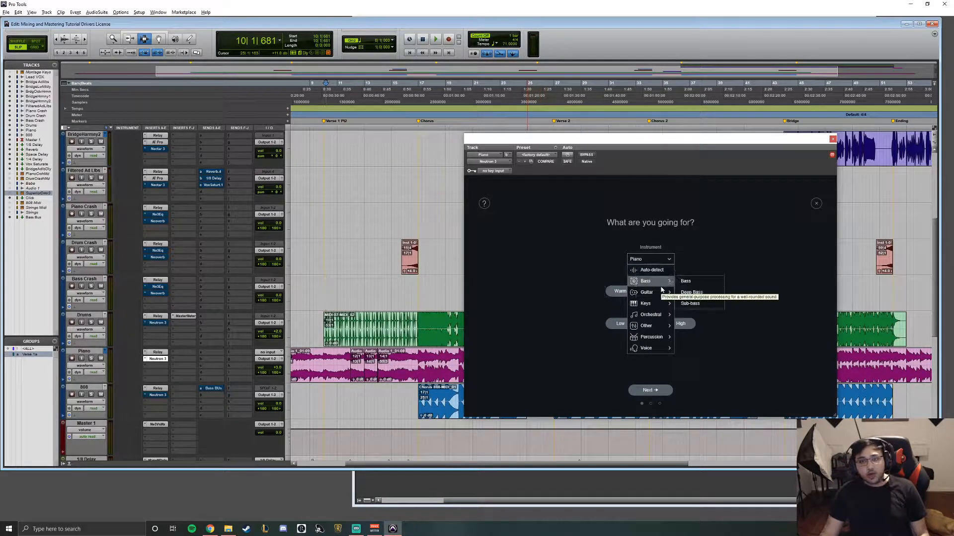
mouse_move(661, 305)
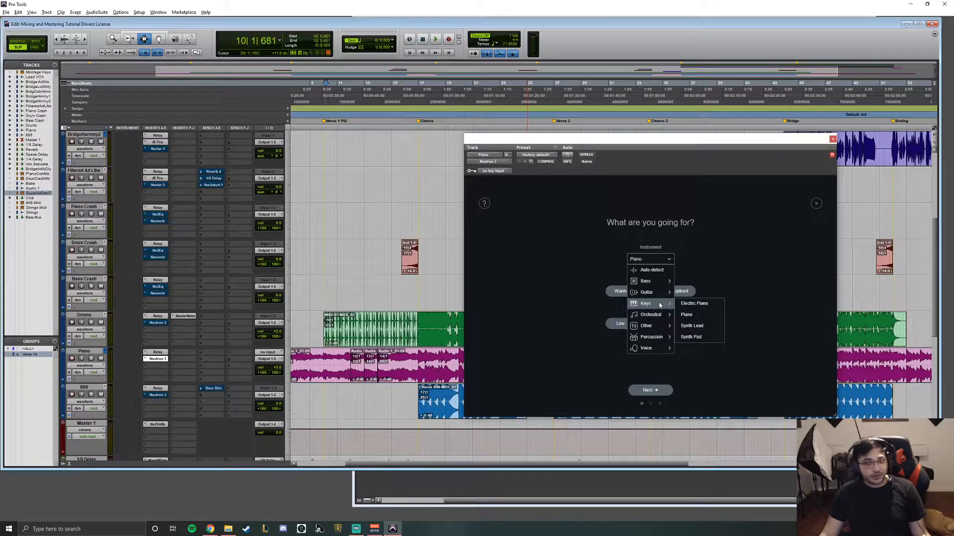
left_click(690, 316)
left_click_drag(599, 138, 669, 120)
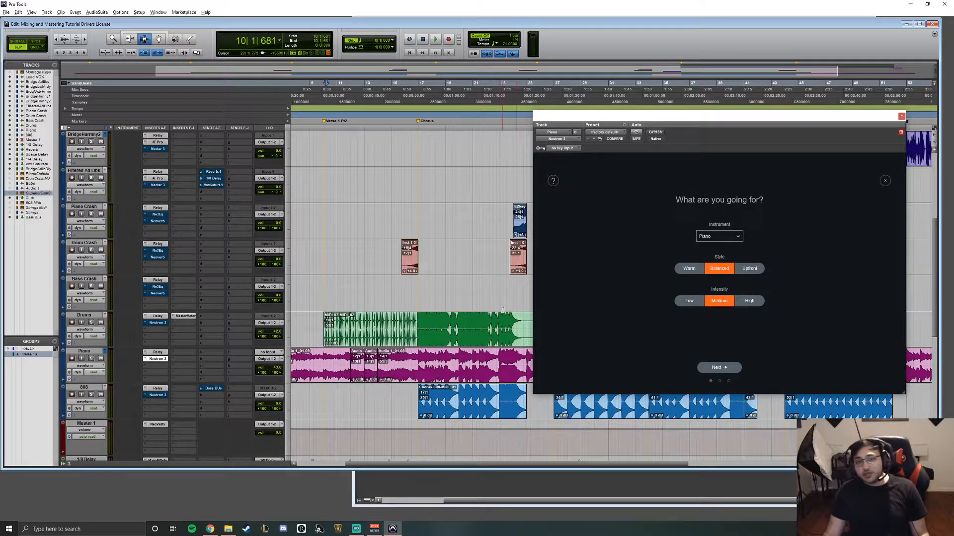
- Place the playback position just before the Chorus 2 marker
left_click(416, 320)
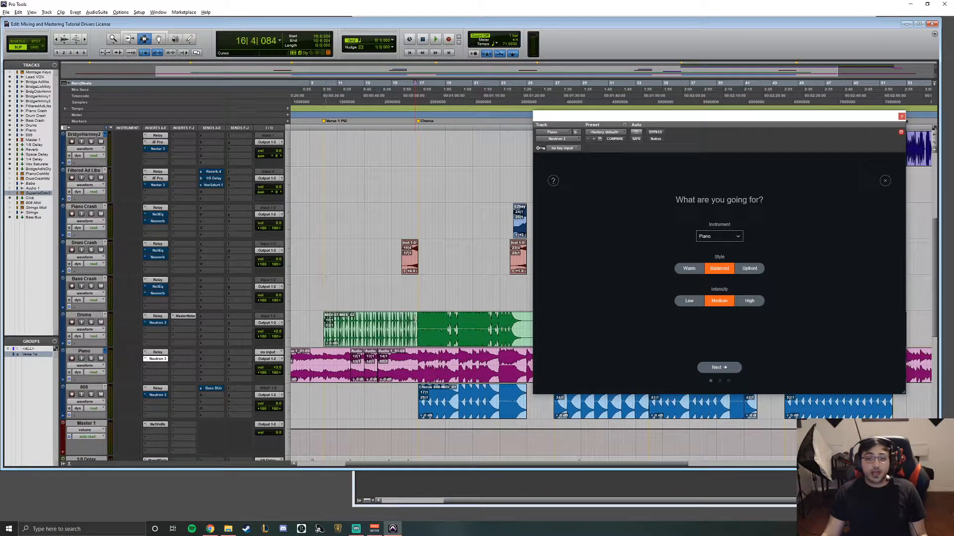
scroll(456, 316, "right", 5)
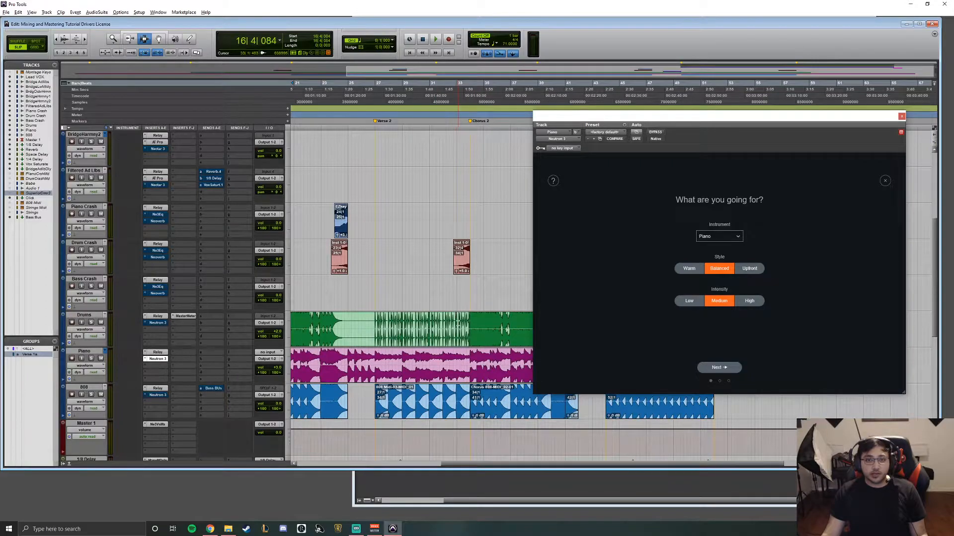
left_click(467, 322)
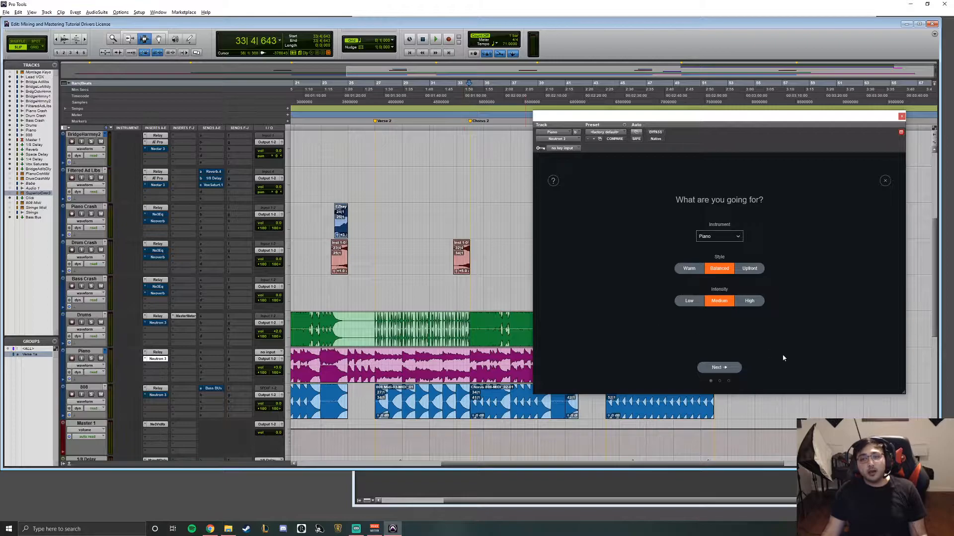
- Proceed to the assistant's listening stage and play the session from Chorus 2 so it analyzes the piano
left_click(728, 373)
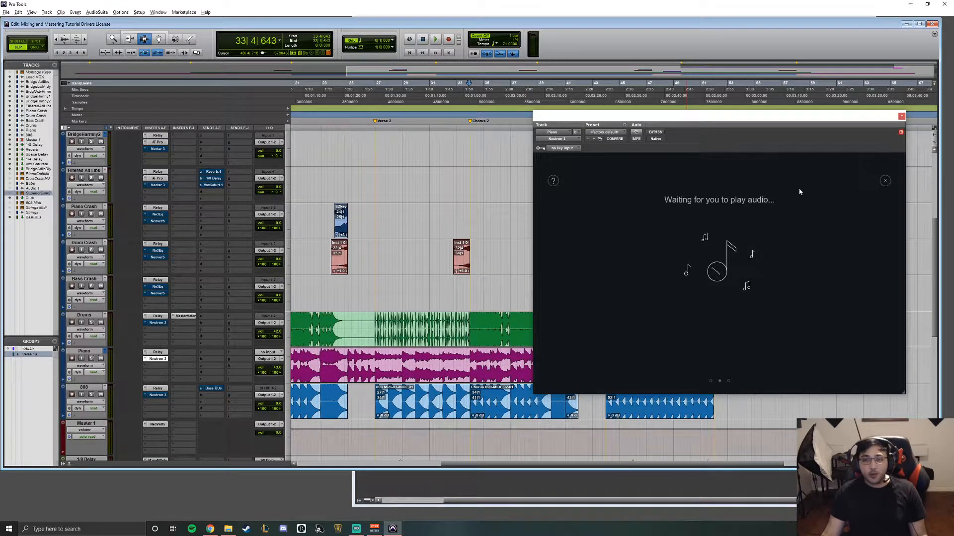
scroll(497, 305, "up", 1)
scroll(498, 305, "right", 3)
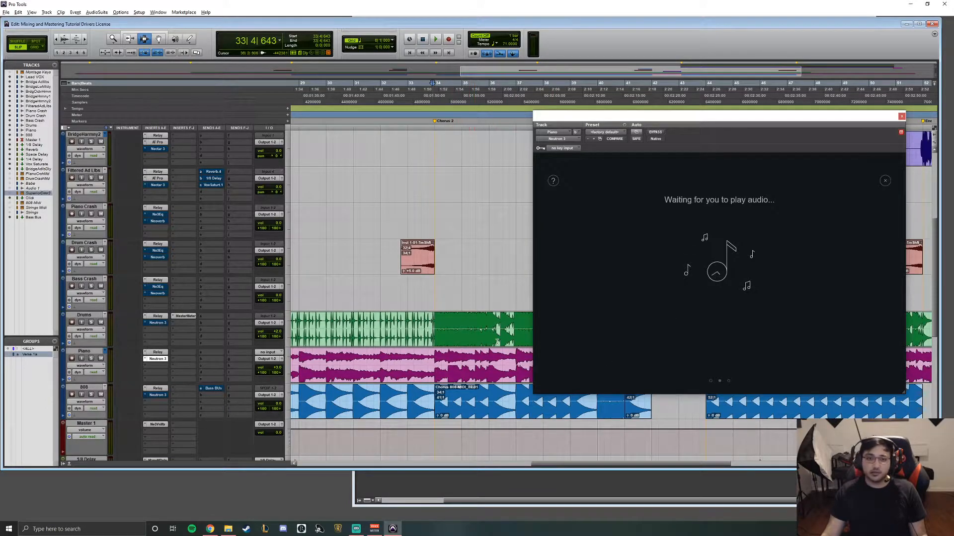
key("space")
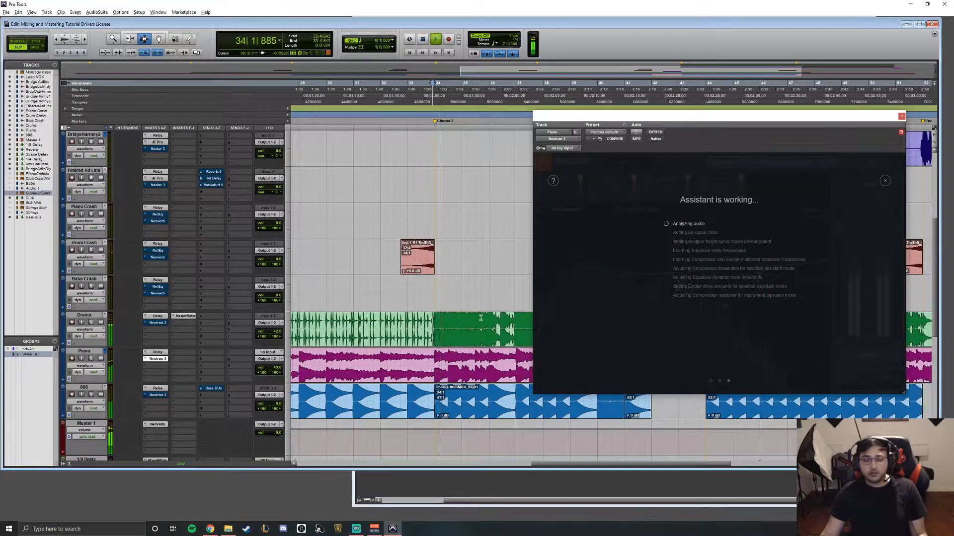
scroll(477, 311, "right", 1)
scroll(473, 312, "down", 1)
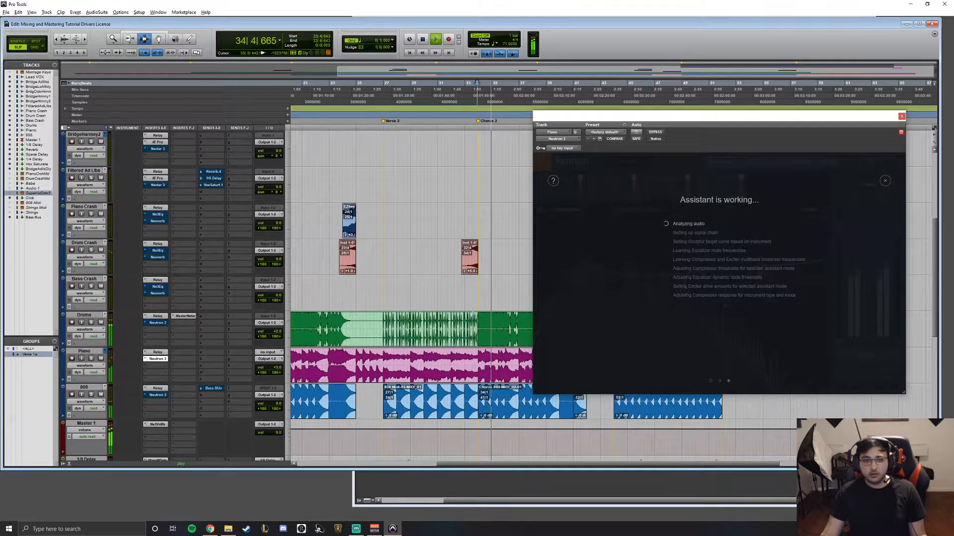
scroll(473, 312, "right", 1)
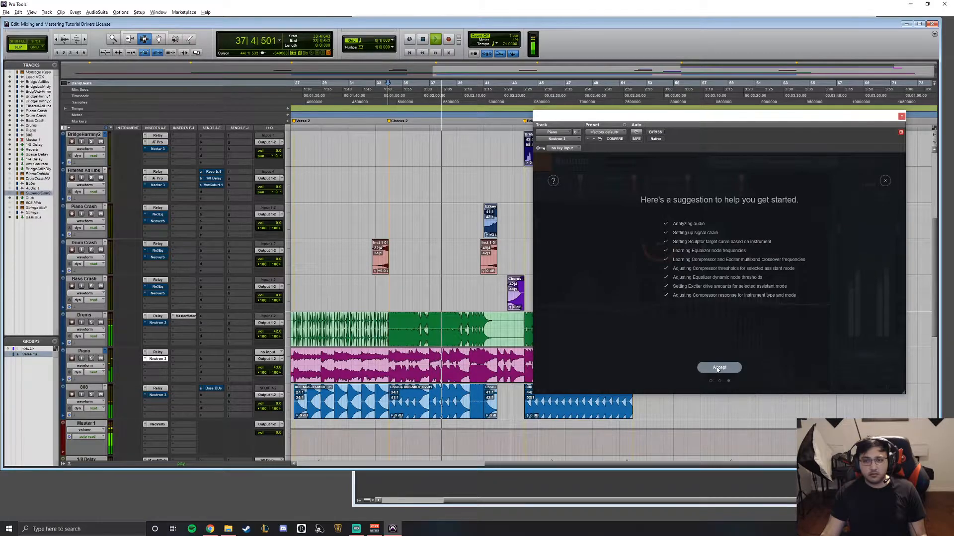
- Stop playback and accept the assistant's suggested processing, showing its Equalizer module
key("space")
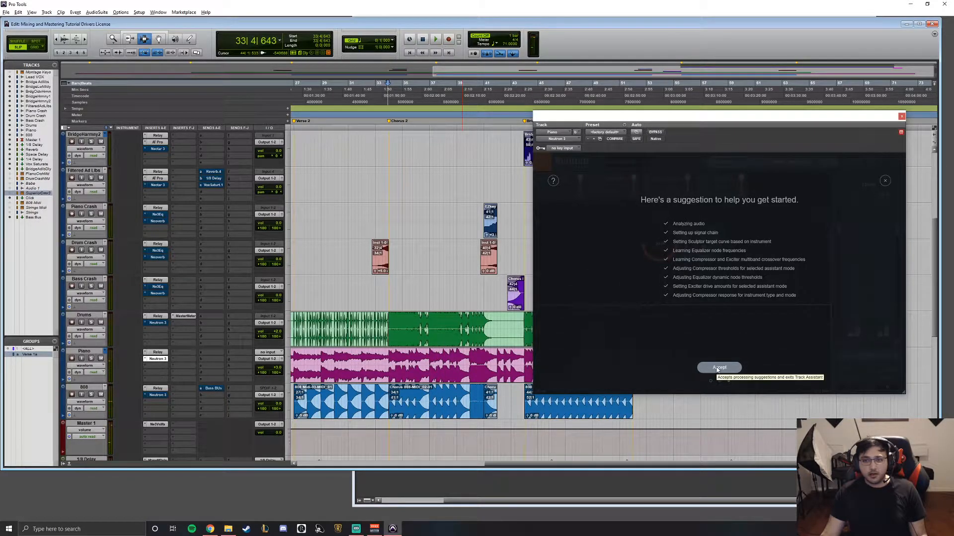
left_click(718, 368)
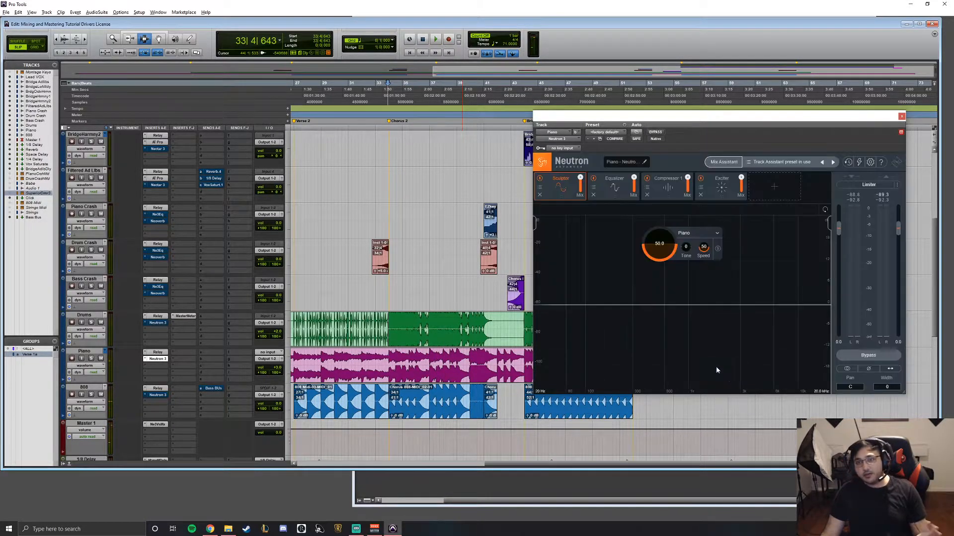
left_click(610, 194)
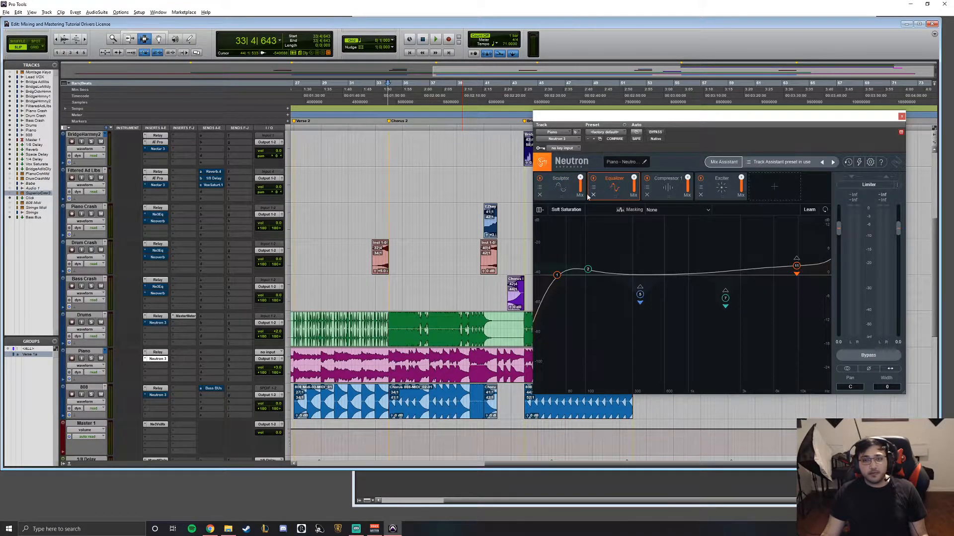
- Show the piano's Sculptor module and play from Chorus 2 to watch how it shapes the spectrum
left_click(563, 184)
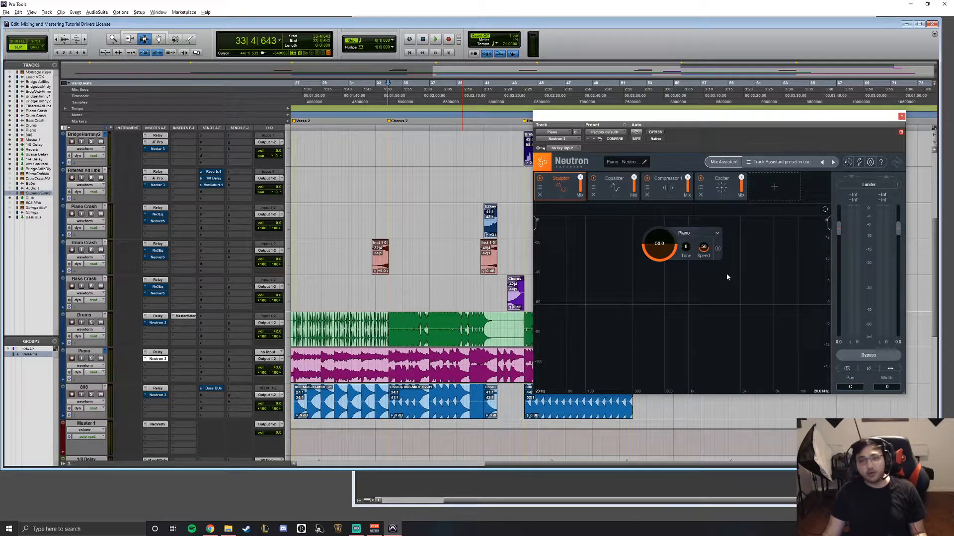
key("space")
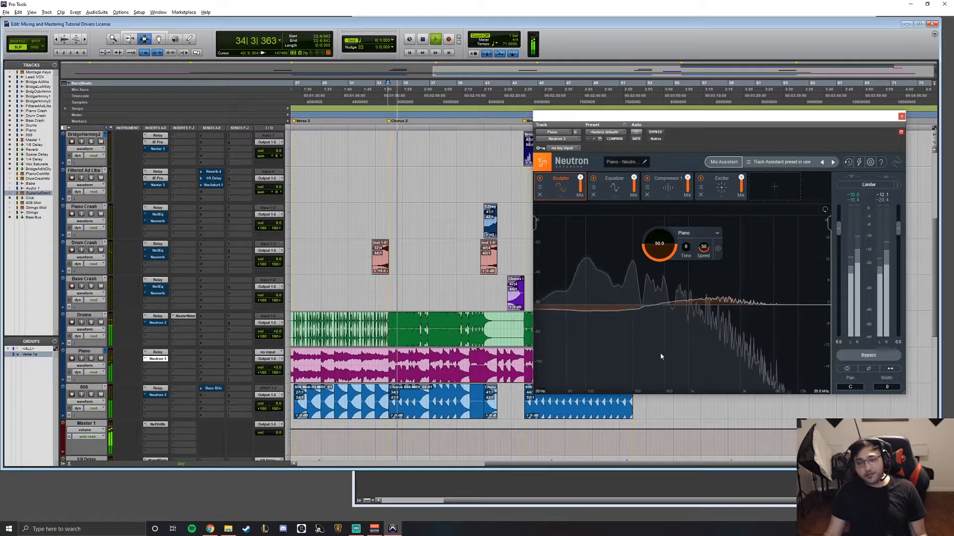
key("space")
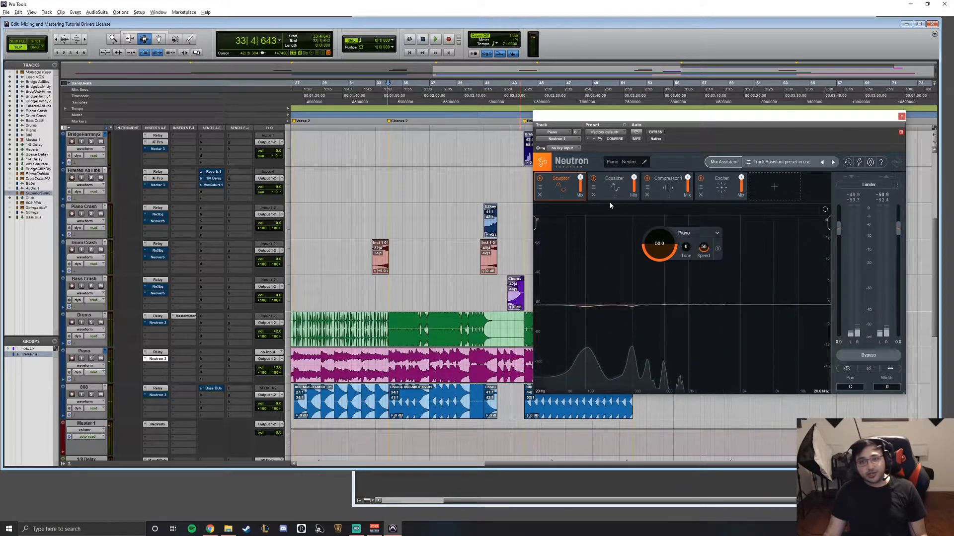
- Return to the piano's Equalizer module and inspect the settings of bands 1, 2 and 5
left_click(613, 188)
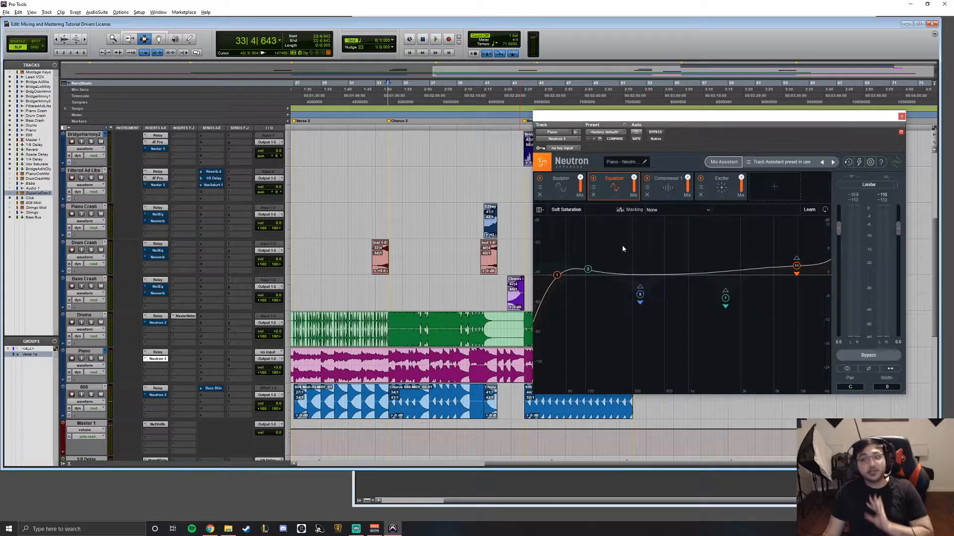
left_click(557, 276)
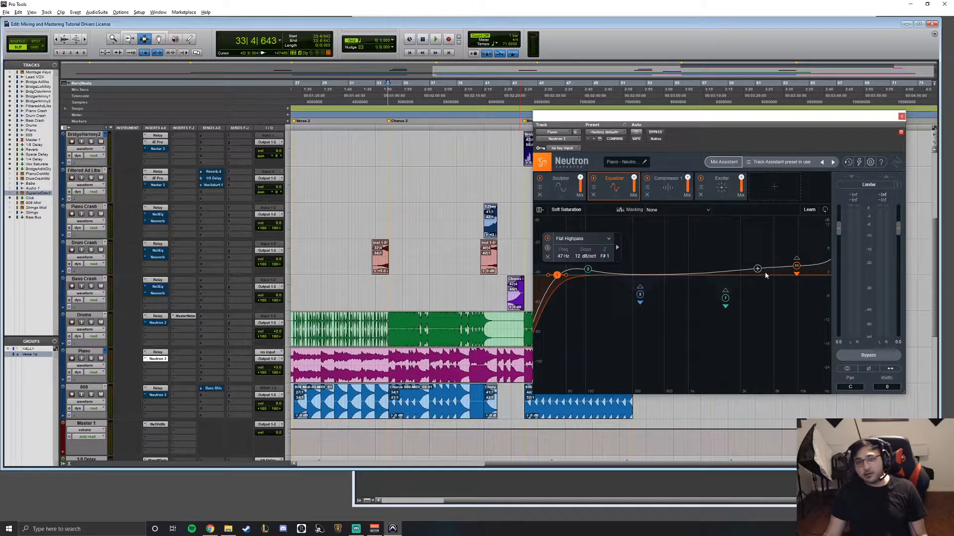
left_click(589, 270)
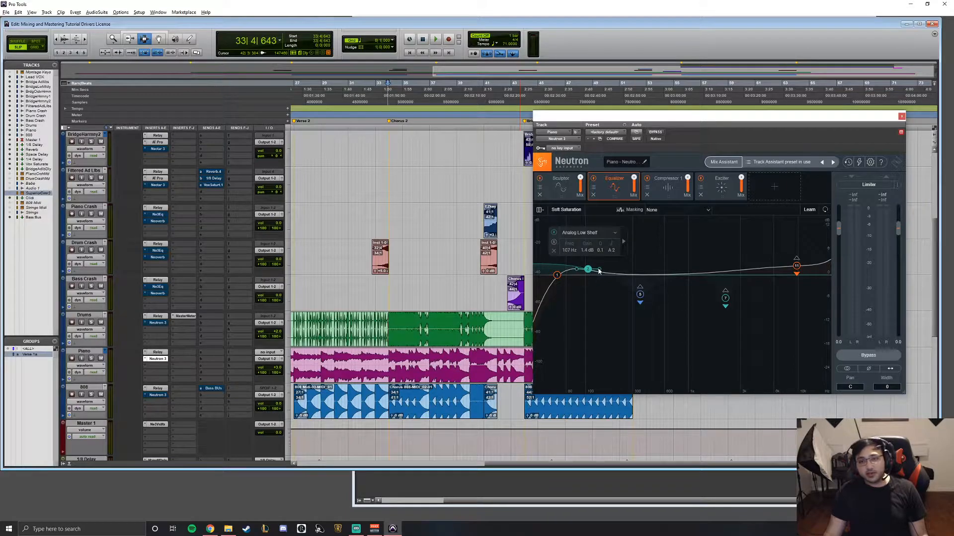
left_click(643, 296)
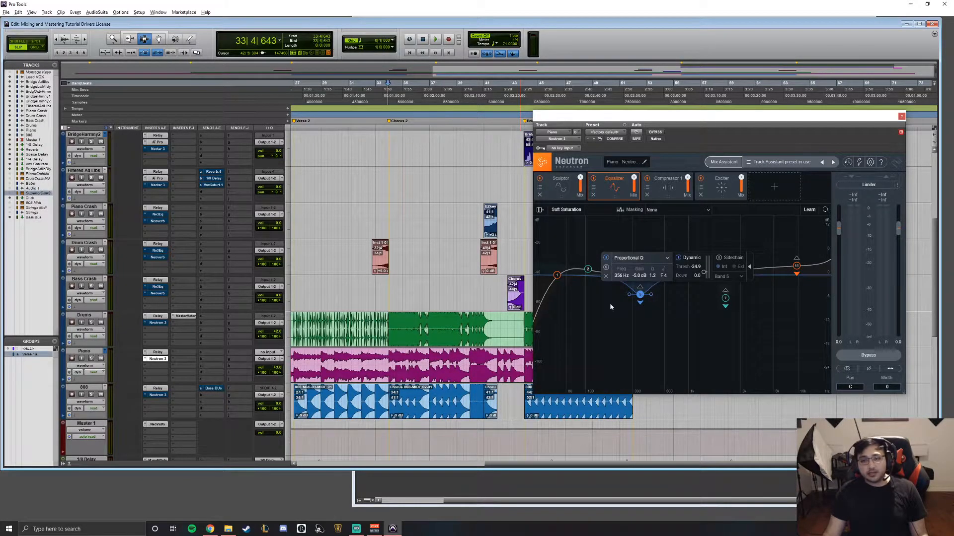
- Play the session to watch the piano's dynamic EQ bands react, stop it, and inspect bands 7 and 11
key("space")
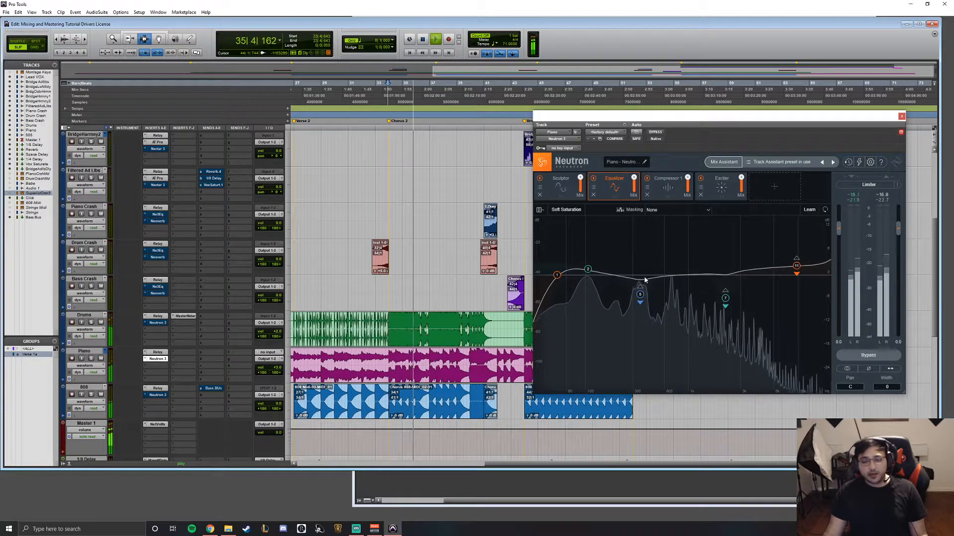
key("alt+space")
key("Escape")
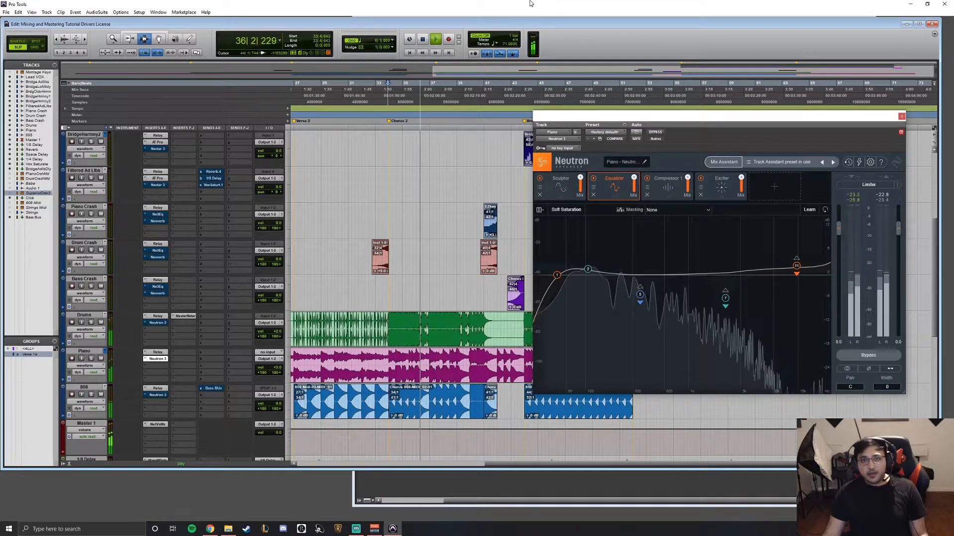
key("space")
mouse_move(725, 298)
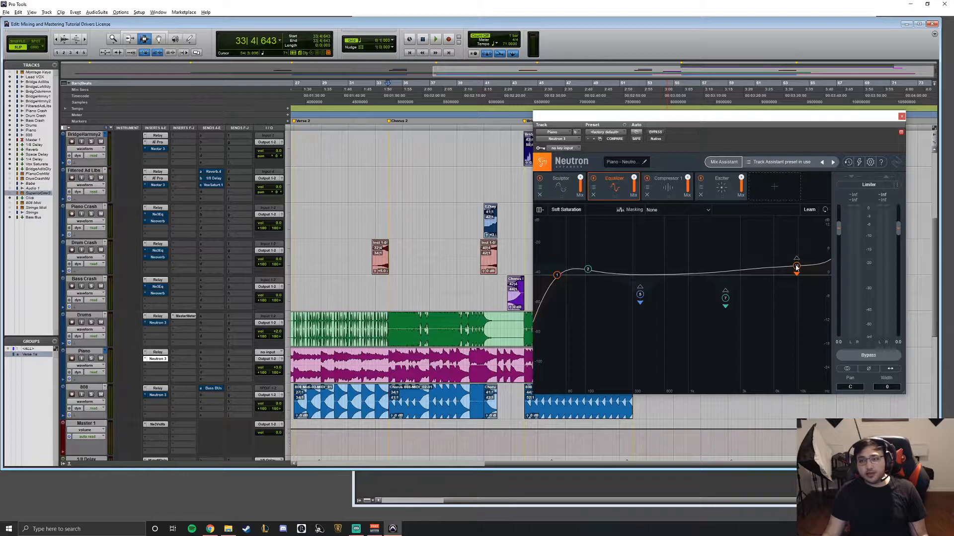
mouse_move(796, 267)
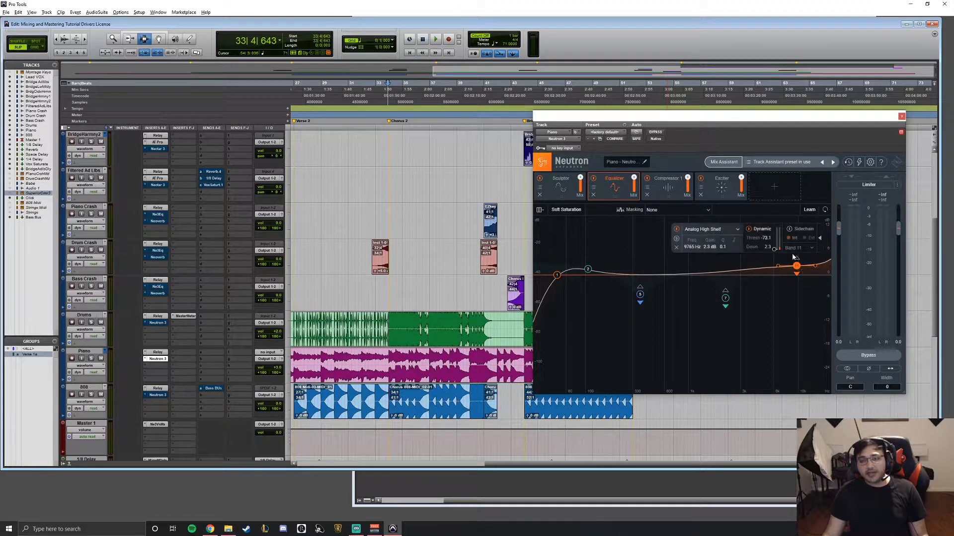
- Examine the piano's Compressor 1 module during playback from Chorus 2
left_click(668, 187)
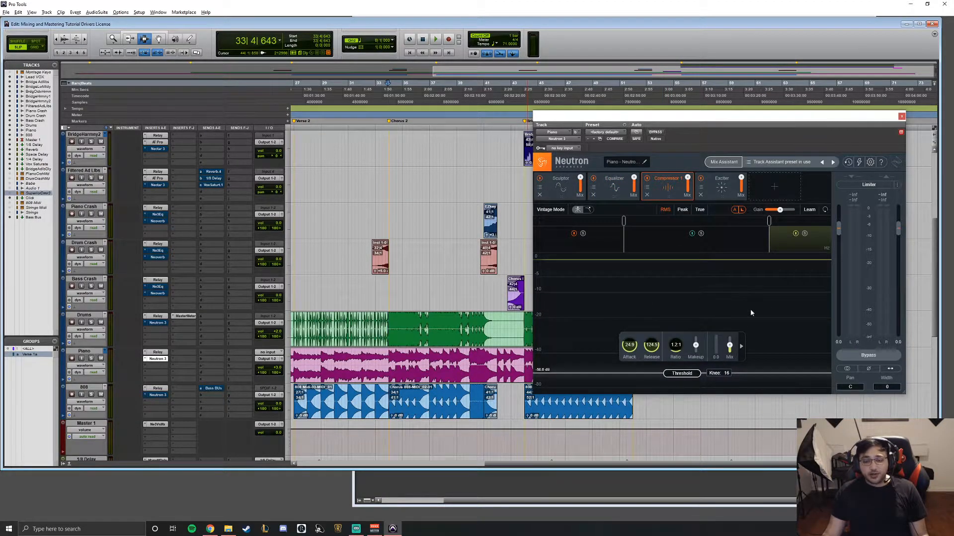
key("space")
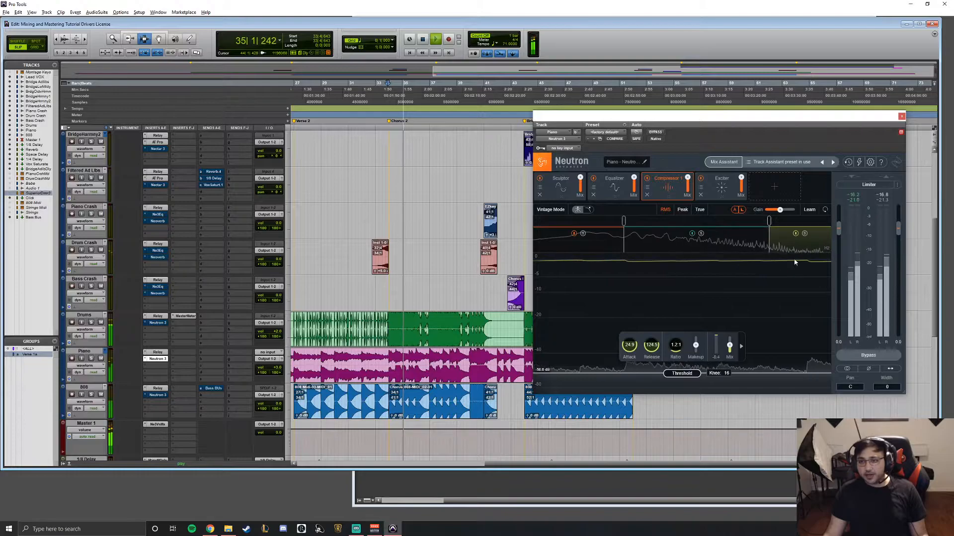
key("space")
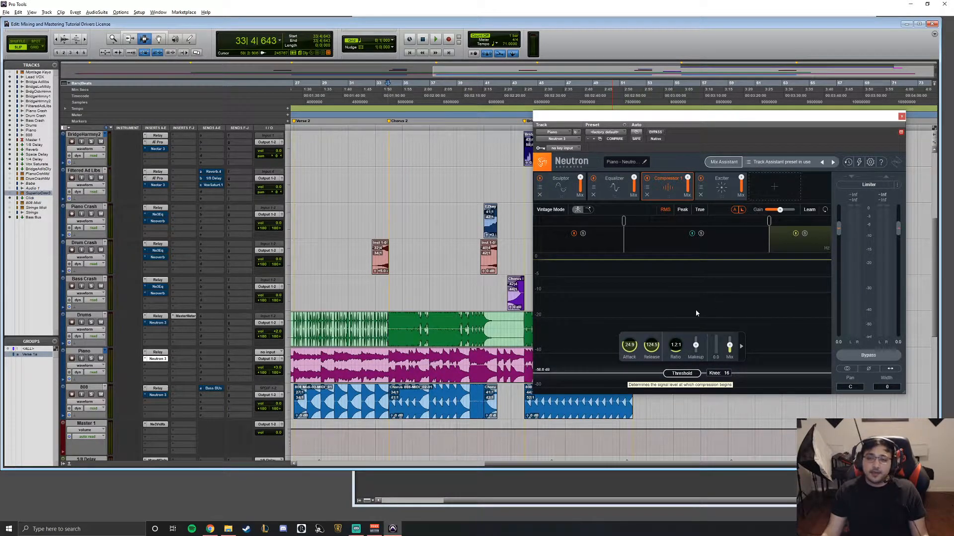
- Show the Exciter, solo the Piano track, and compare the sound with Neutron bypassed and active during playback
left_click(719, 194)
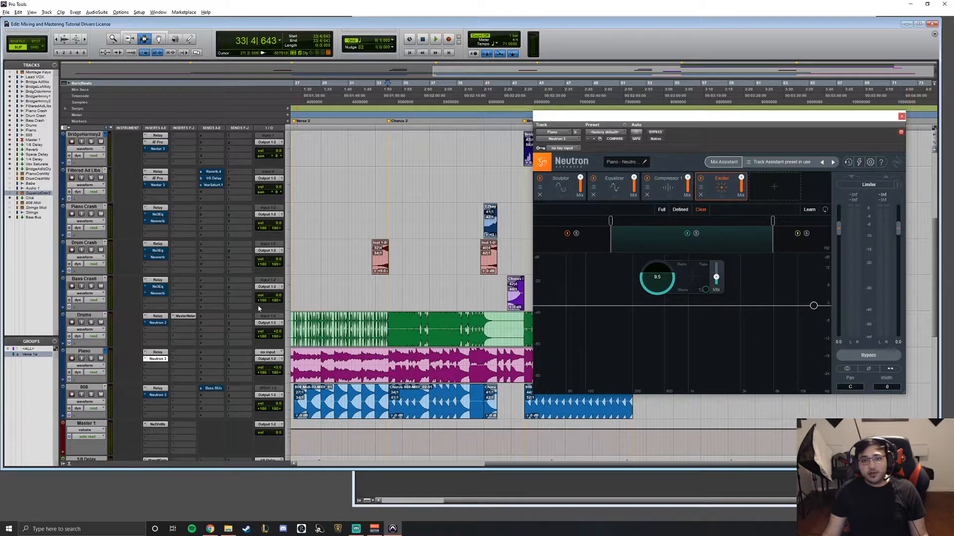
left_click(93, 358)
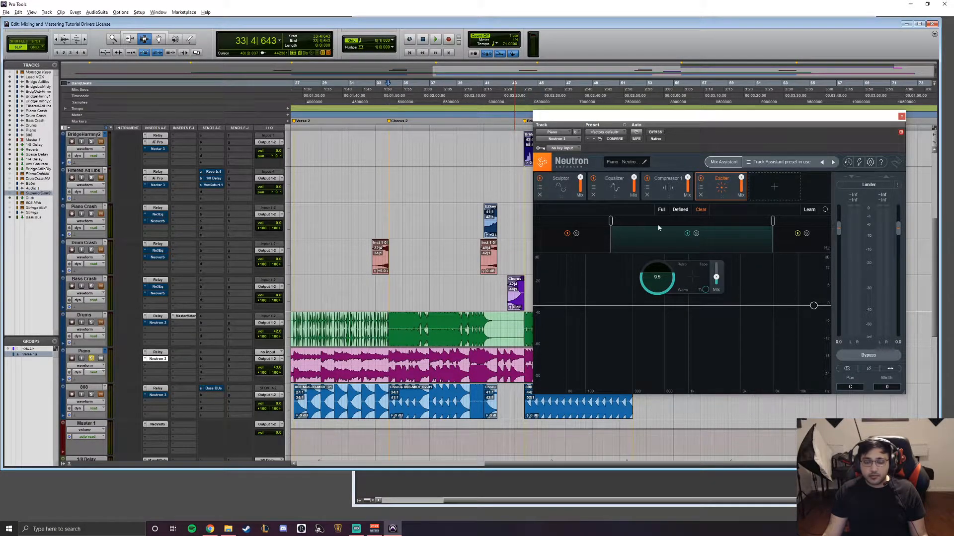
left_click(655, 133)
key("space")
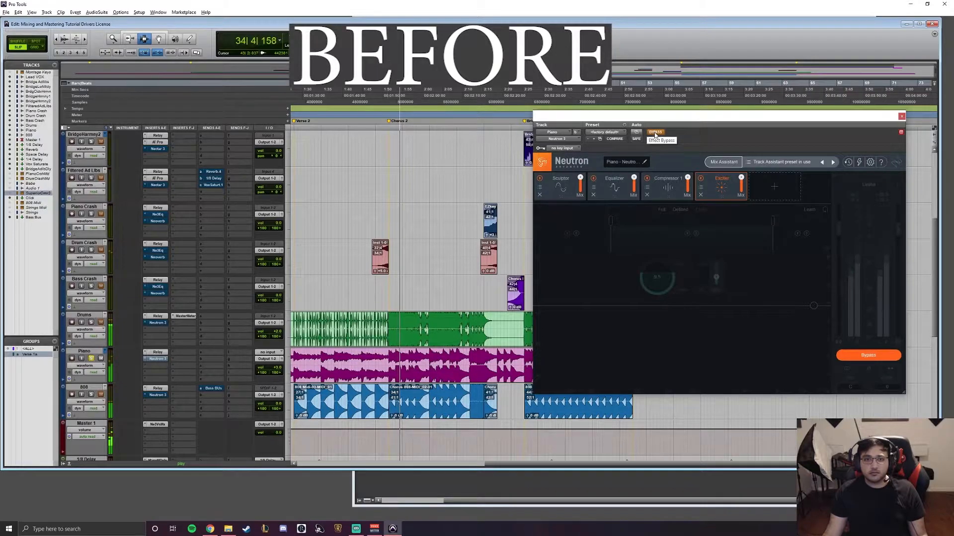
left_click(655, 133)
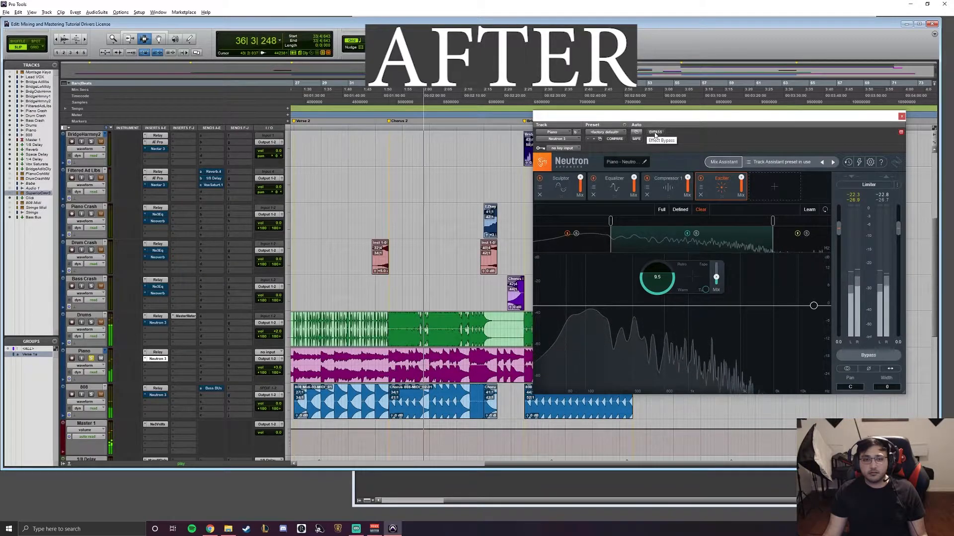
left_click(655, 133)
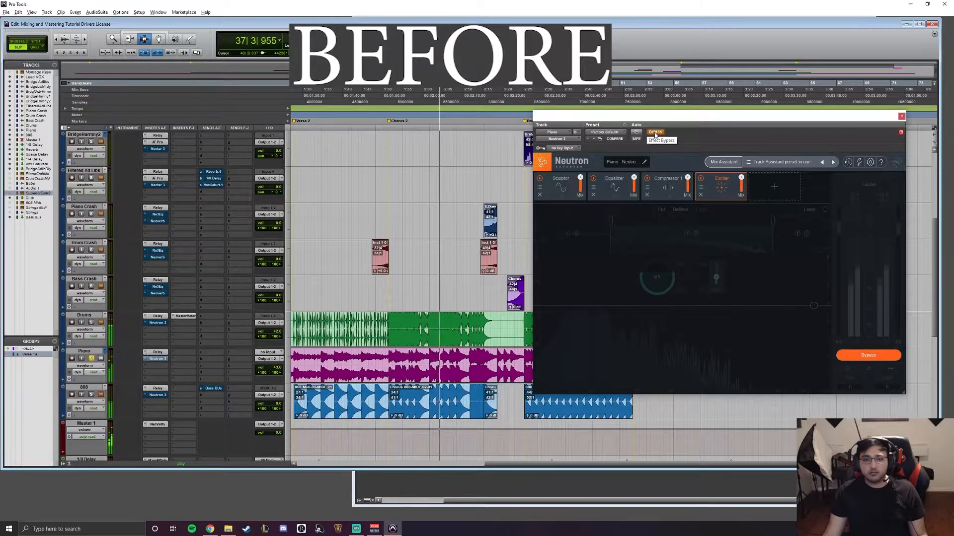
left_click(655, 133)
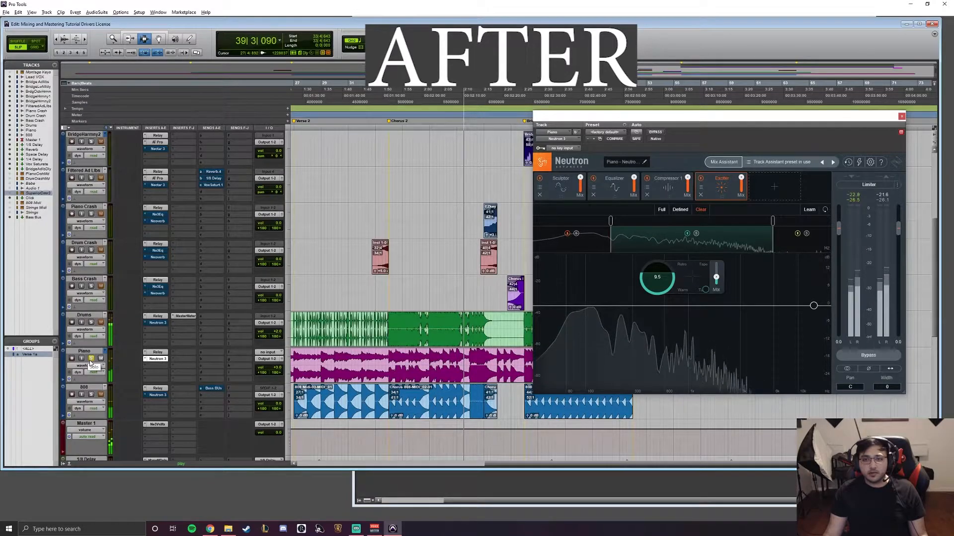
key("space")
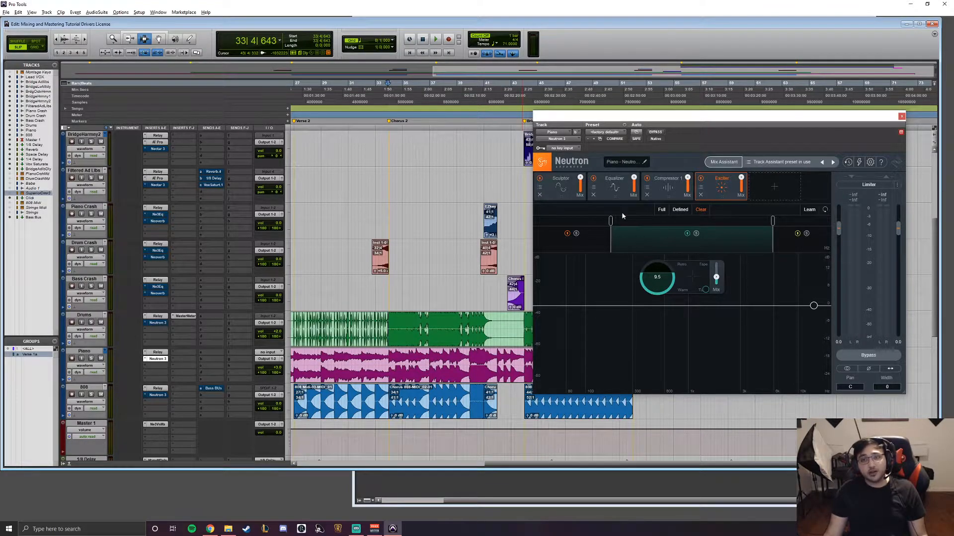
- Add a Proportional Q band to the soloed piano's Equalizer and sweep it during playback, boosted 15 dB, up to about 2181 Hz
left_click(595, 195)
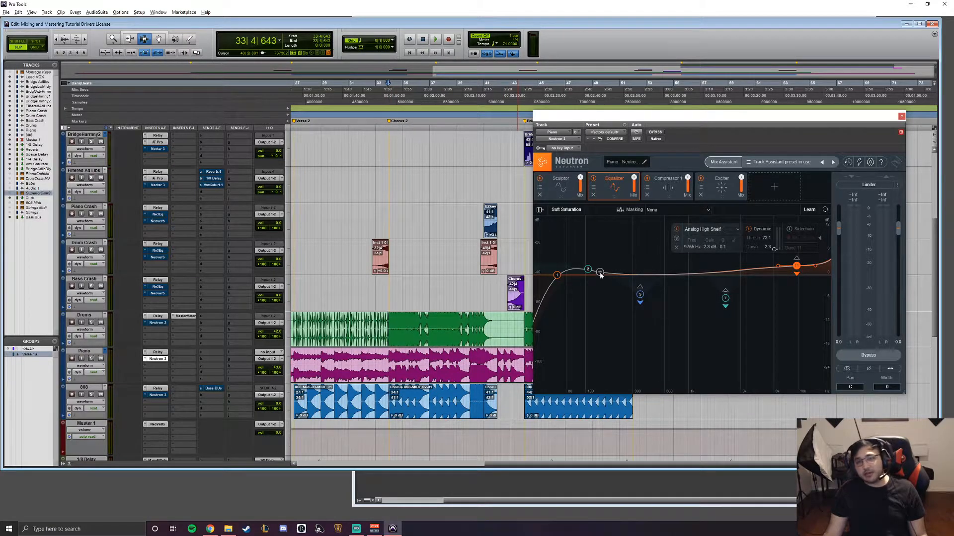
left_click_drag(600, 273, 606, 275)
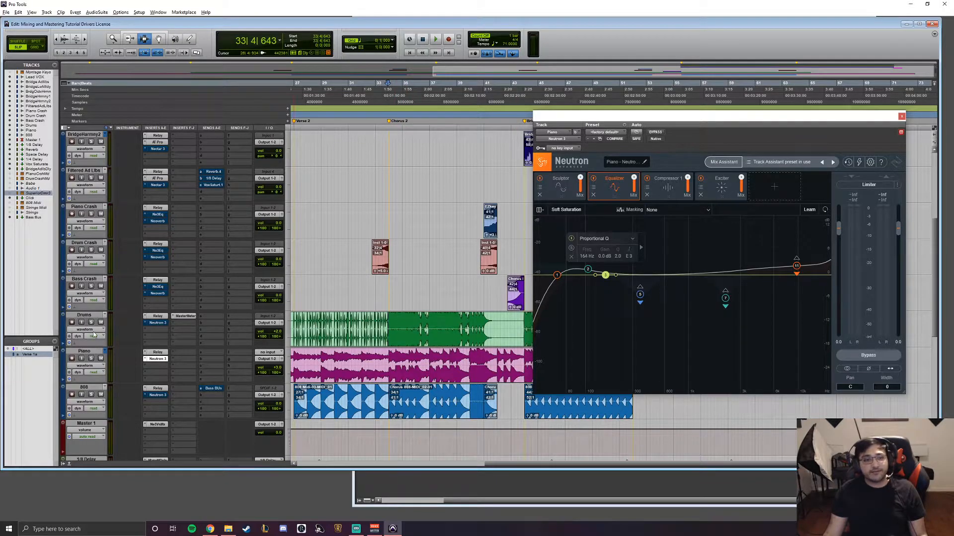
left_click(90, 359)
key("space")
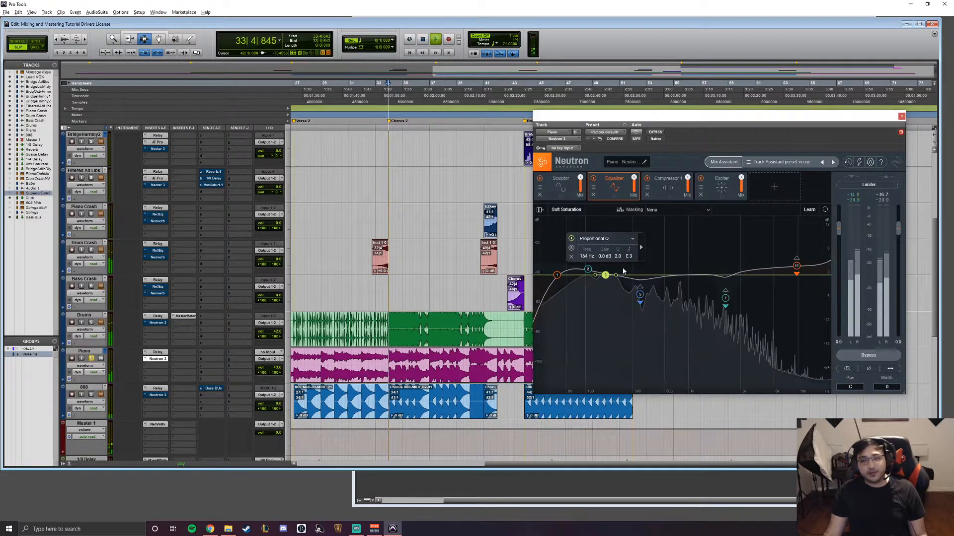
left_click_drag(605, 275, 629, 220)
left_click_drag(630, 218, 725, 213)
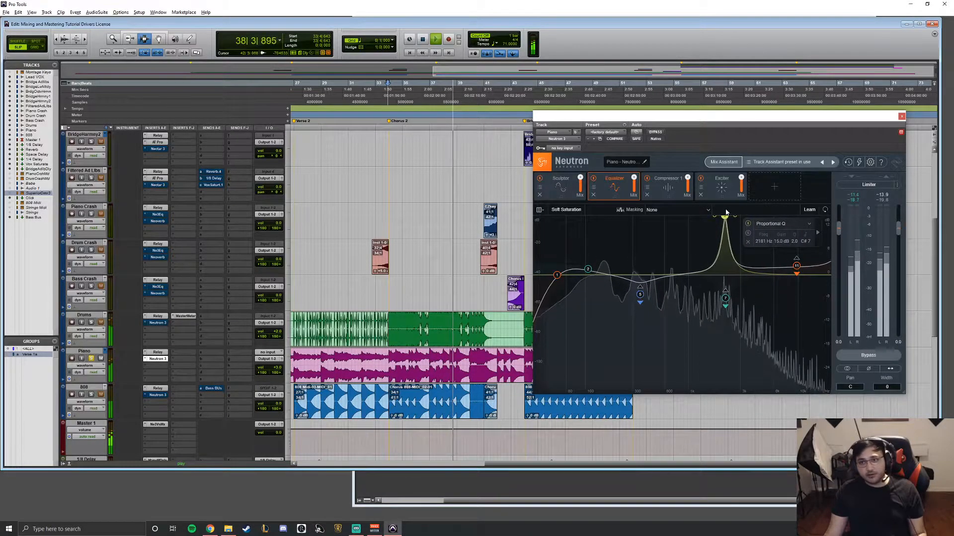
- Try a 3 dB cut with the added band at about 2184 Hz, remove the band, and stop playback
left_click_drag(726, 212, 726, 292)
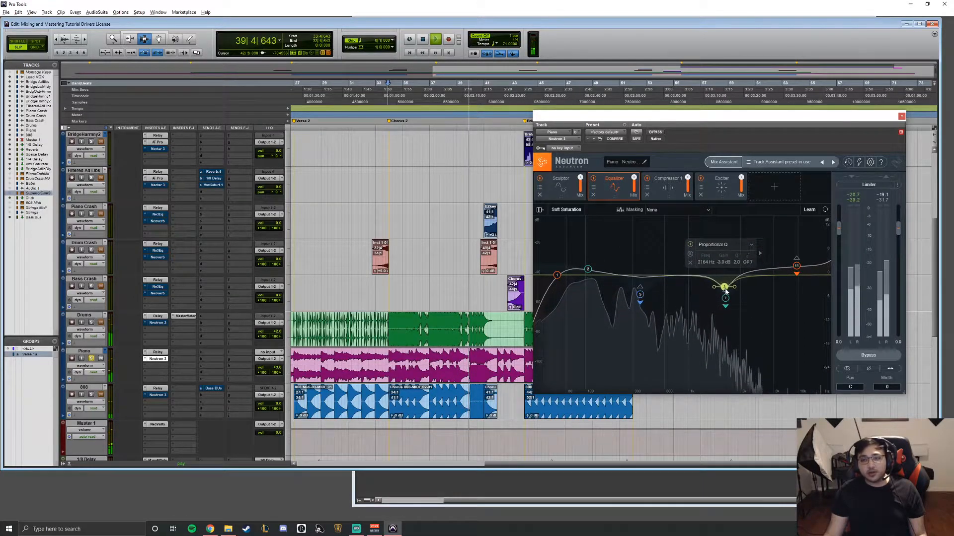
left_click(690, 263)
key("space")
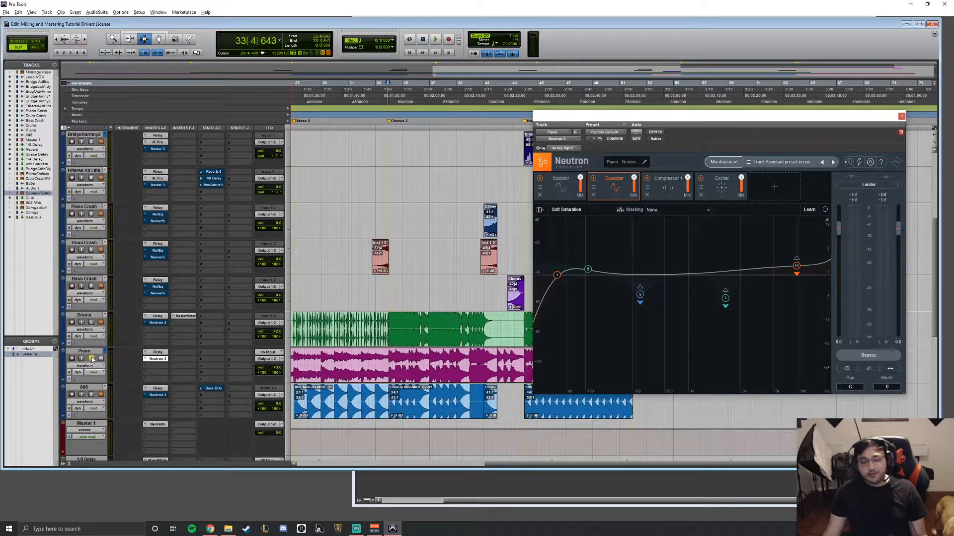
- Open Neutron 3 on the Drums track and start its Mix Assistant in Track Enhance mode
left_click(158, 323)
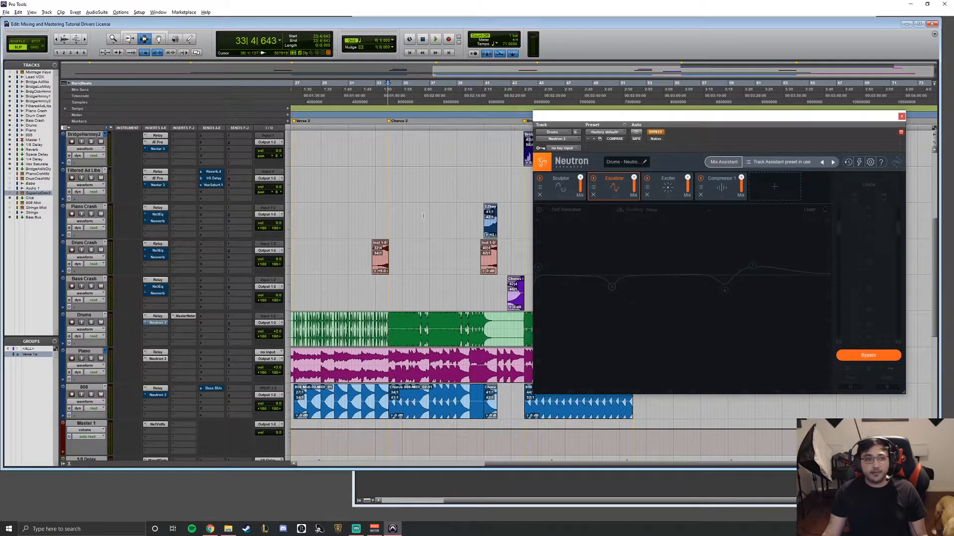
left_click(727, 162)
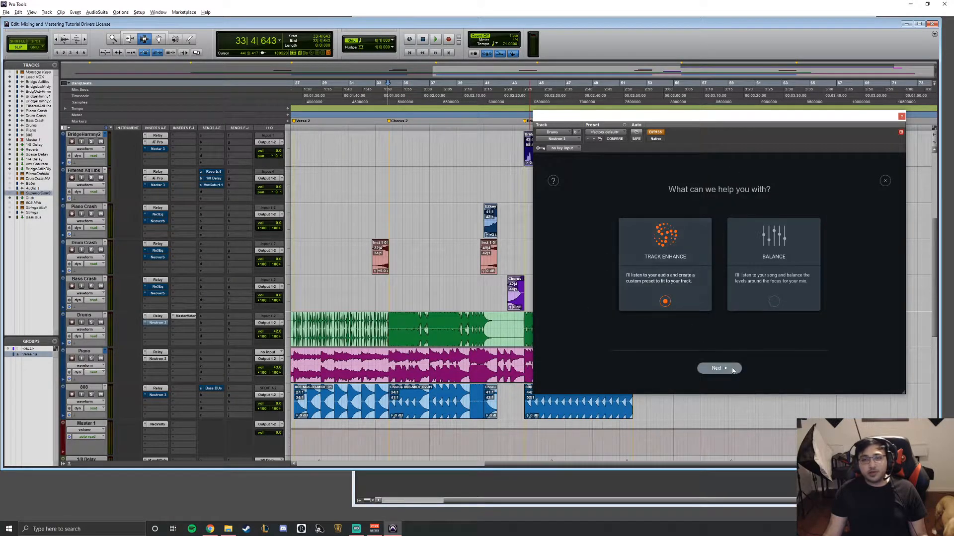
left_click(717, 370)
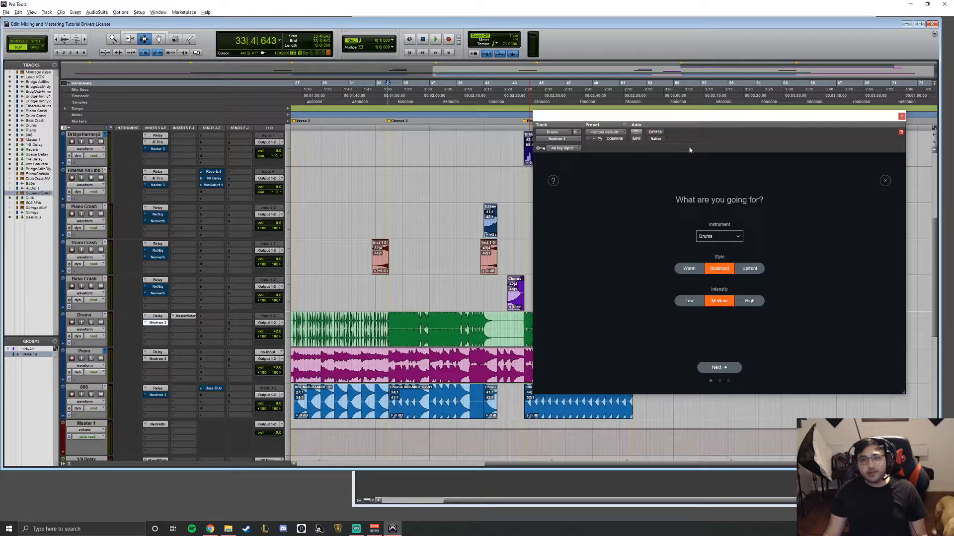
- Choose Drums from the Percussion category as the assistant's instrument, keeping Balanced style and Medium intensity
left_click(724, 236)
mouse_move(724, 319)
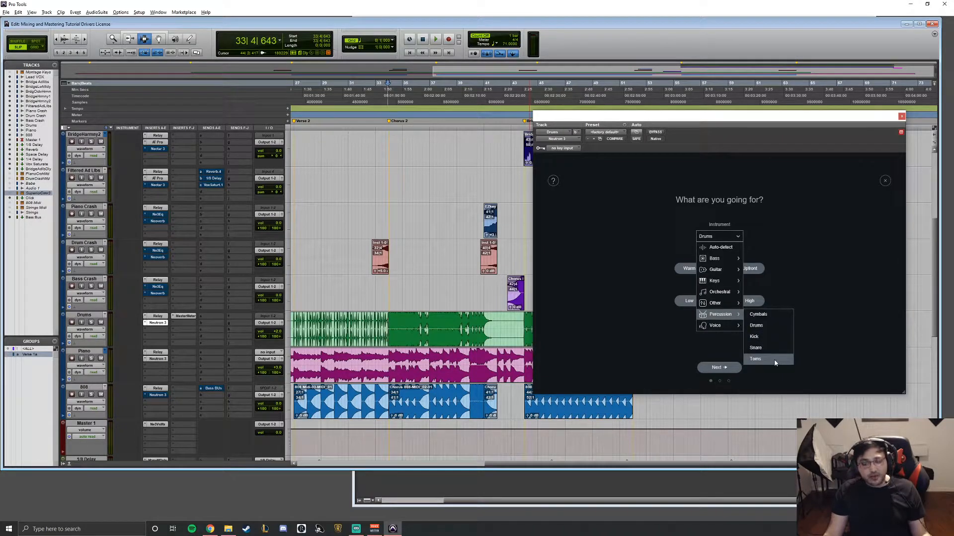
left_click(756, 325)
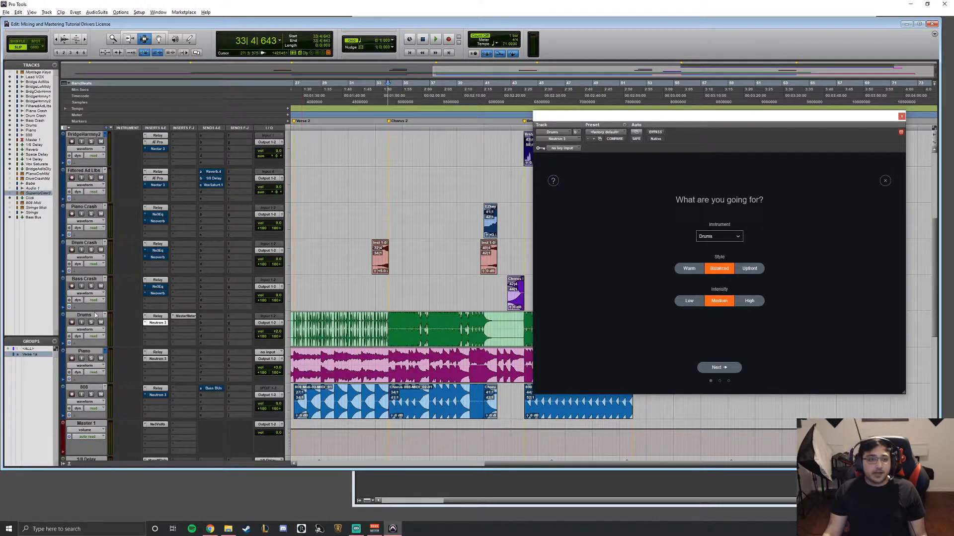
- Let the assistant analyze the drums during playback from Chorus 2, accept its suggestion, and show the Equalizer module
left_click(719, 368)
key("space")
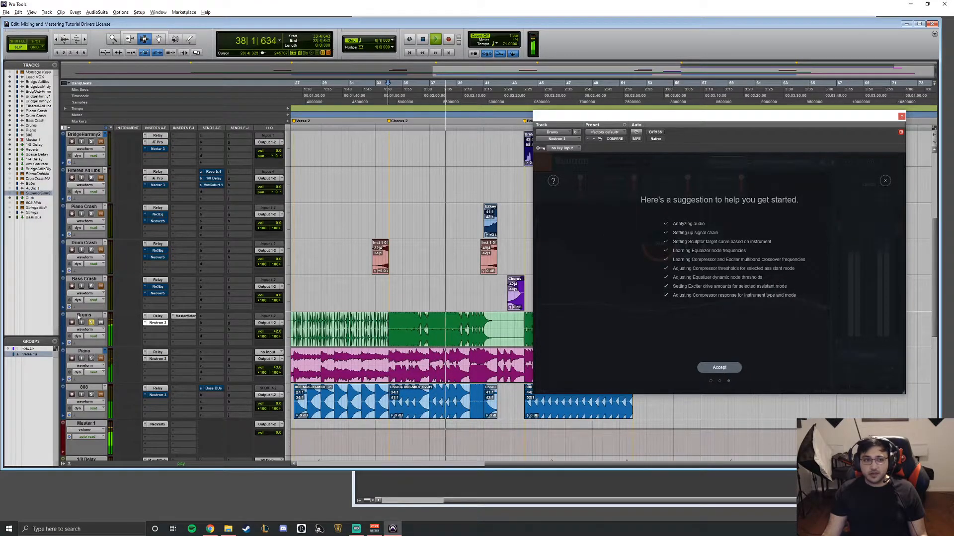
key("space")
left_click(718, 367)
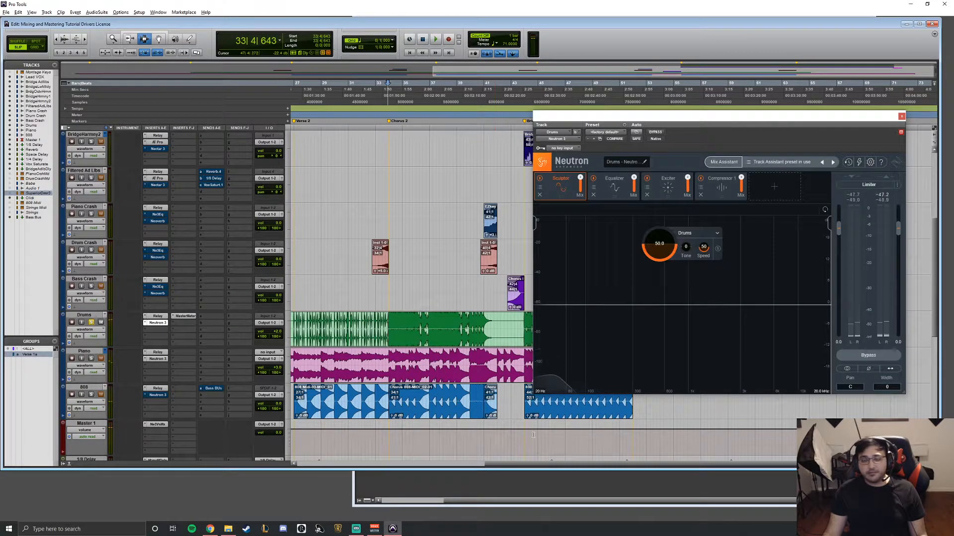
left_click(610, 192)
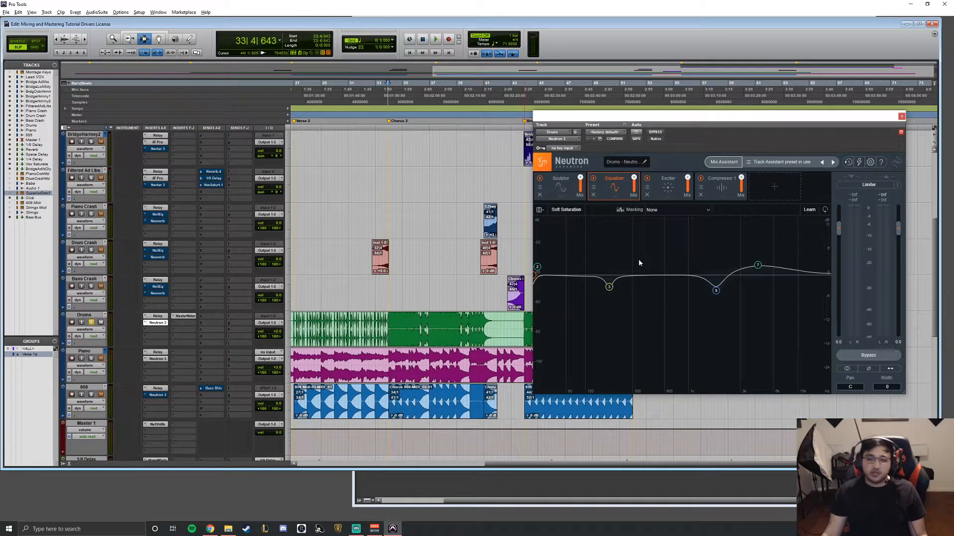
- During playback, sweep an added 15 dB Equalizer boost on the drums up to about 1779 Hz, remove the band, and stop
key("space")
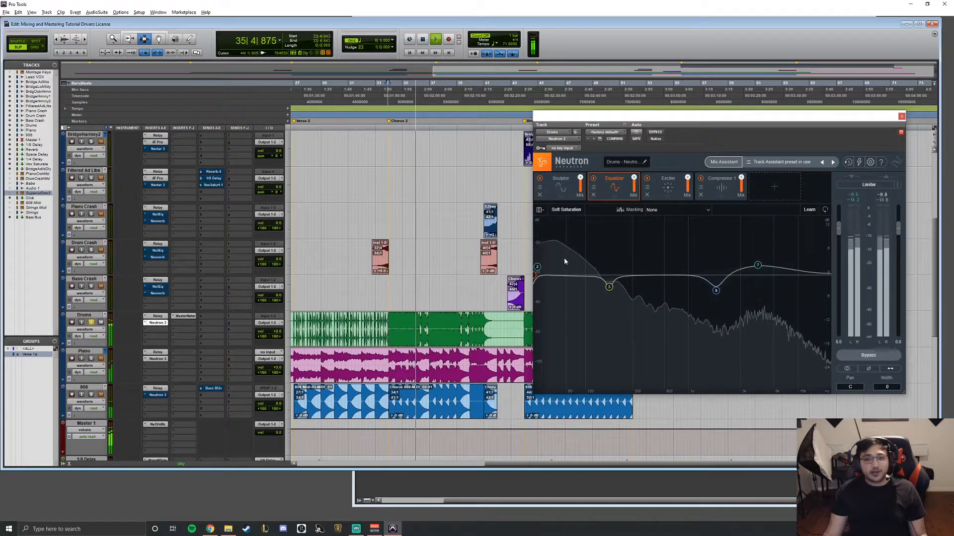
left_click(592, 275)
left_click_drag(591, 275, 714, 209)
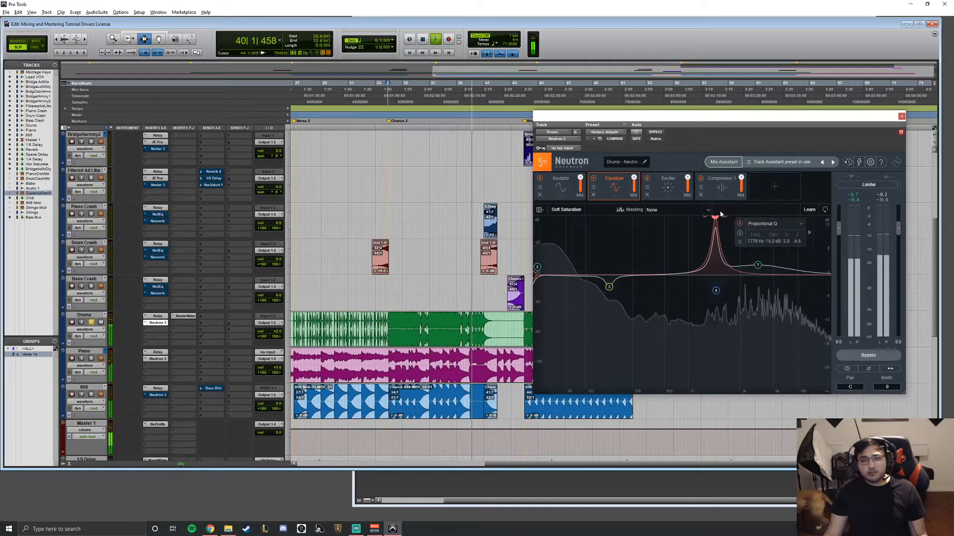
left_click(740, 242)
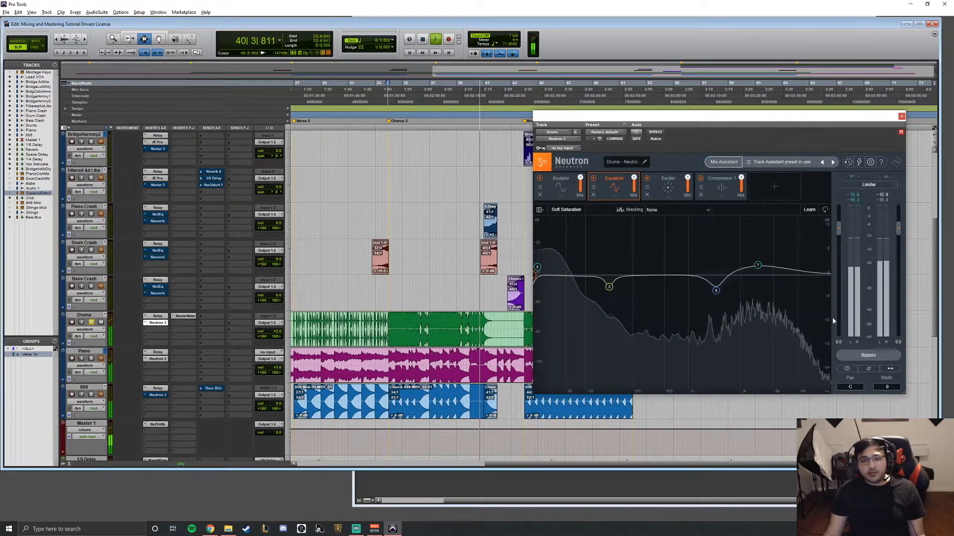
key("space")
- Look at the drums' Exciter and Compressor 1 modules in Neutron and watch the compressor's gain reduction during playback
left_click(668, 184)
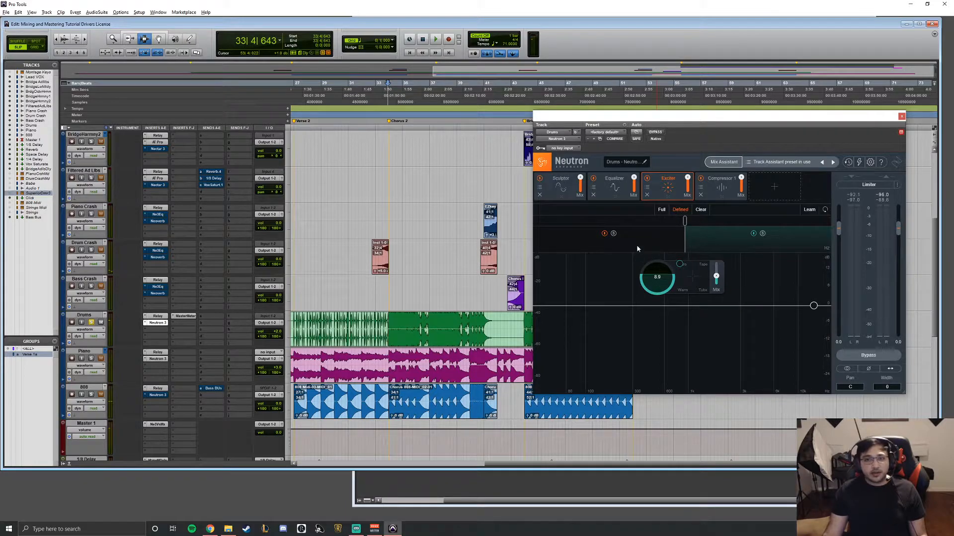
left_click(718, 188)
key("space")
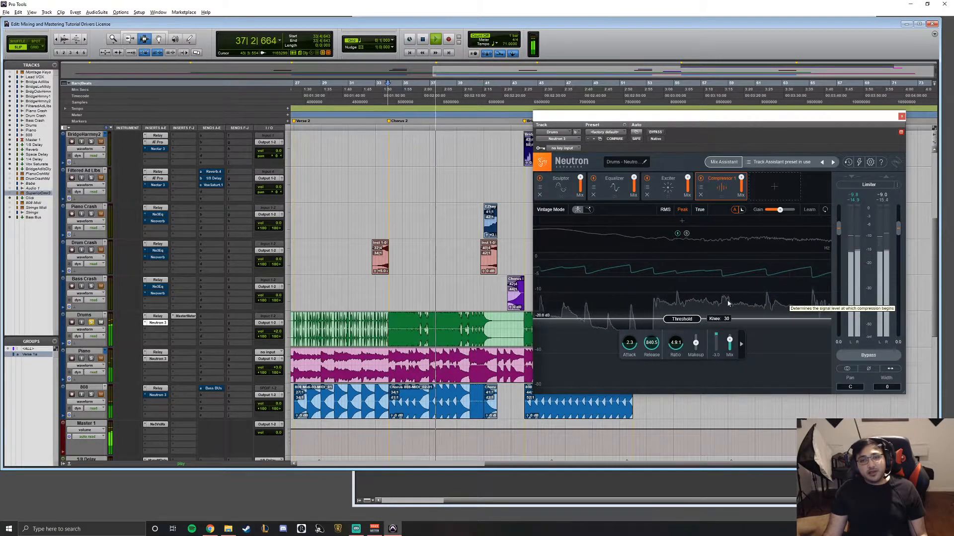
key("space")
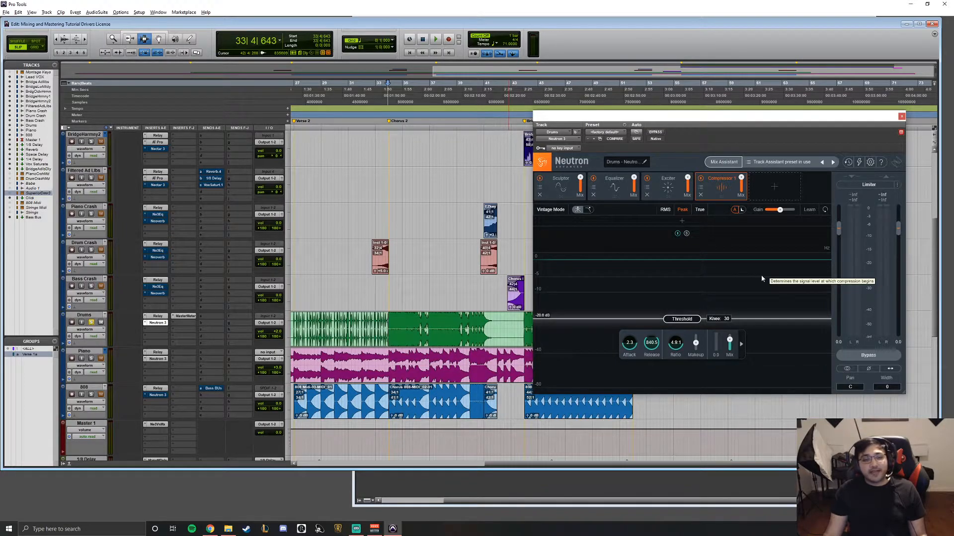
key("space")
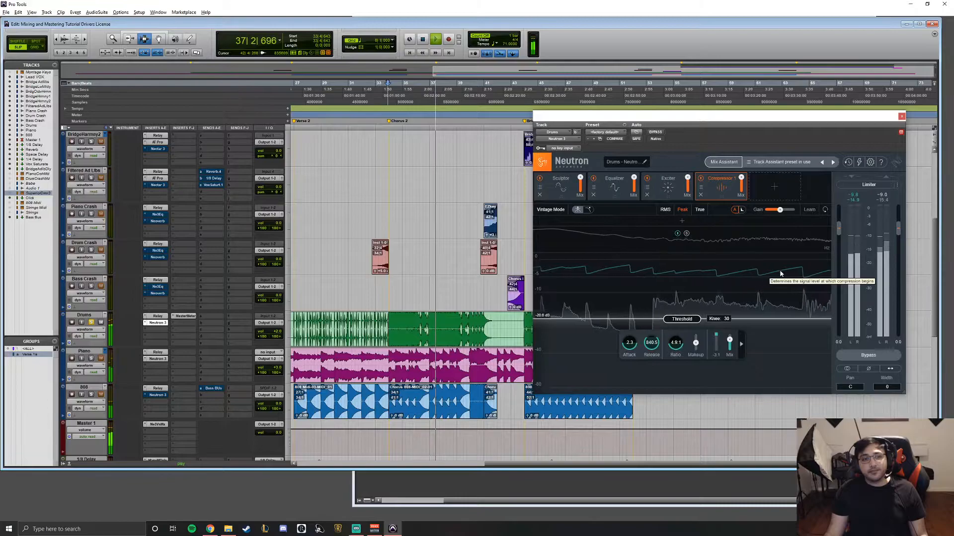
key("space")
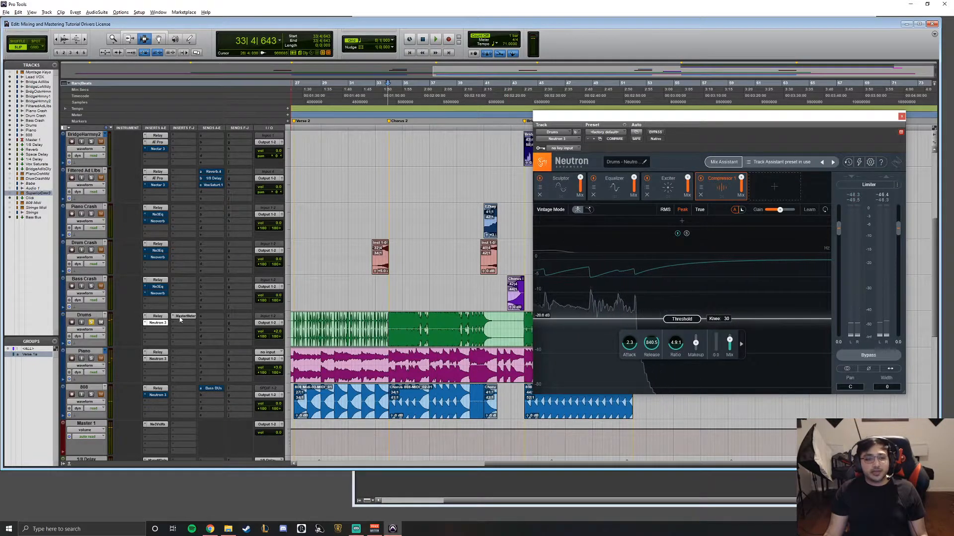
- Open MasterMeter on the Drums track and check the drums' clip events during playback against the -15 dB threshold
left_click(199, 317)
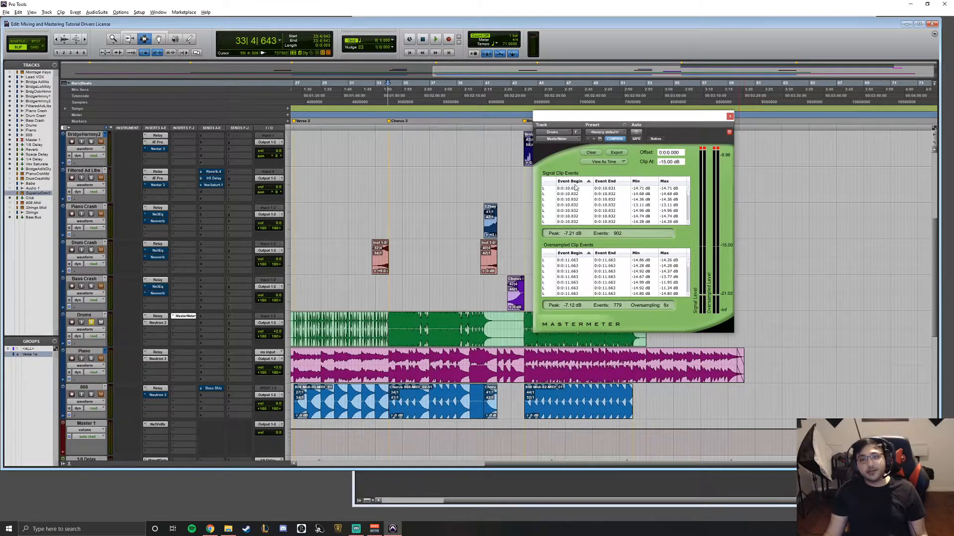
left_click(673, 161)
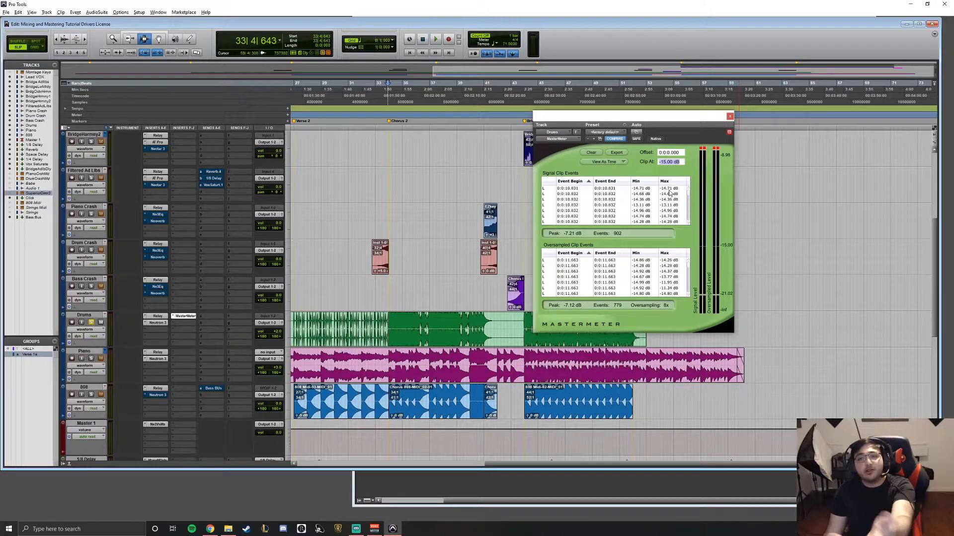
left_click(684, 161)
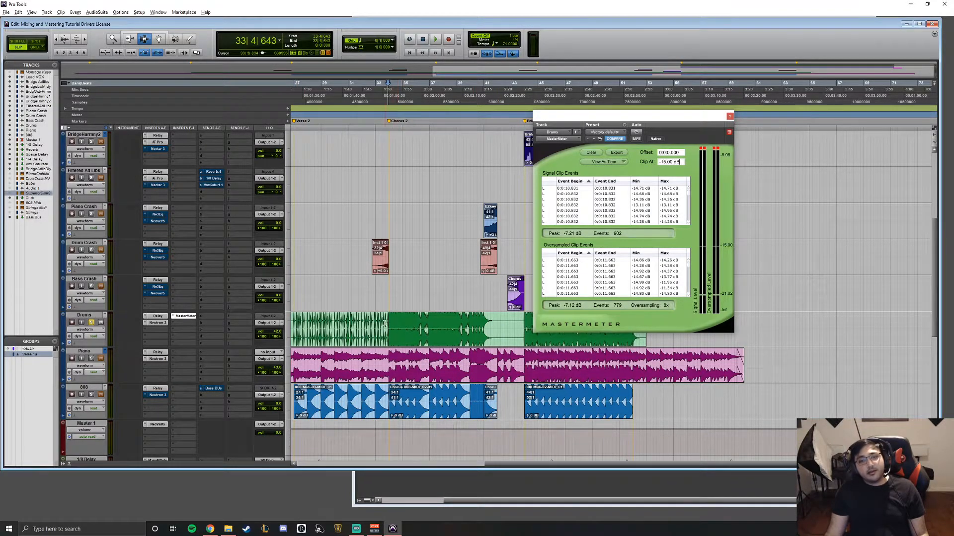
key("space")
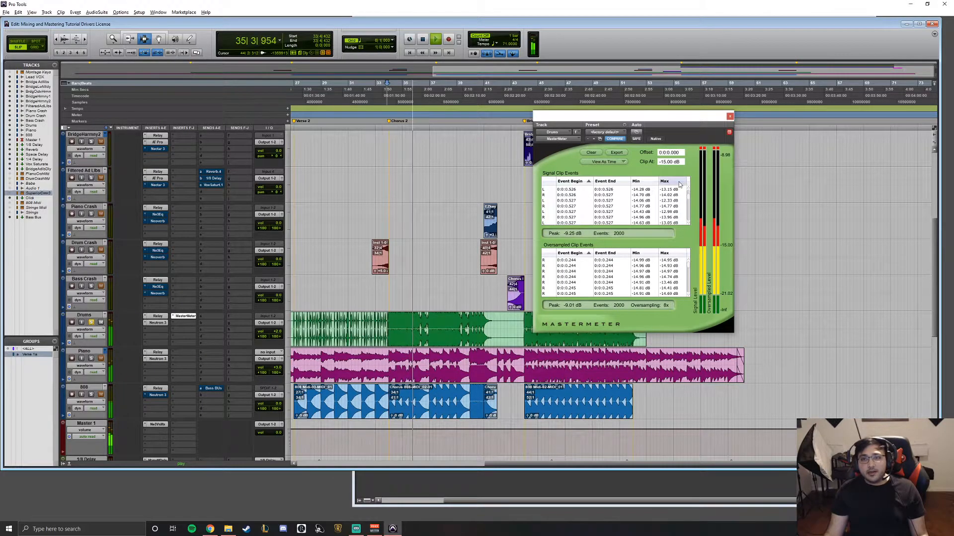
left_click(663, 163)
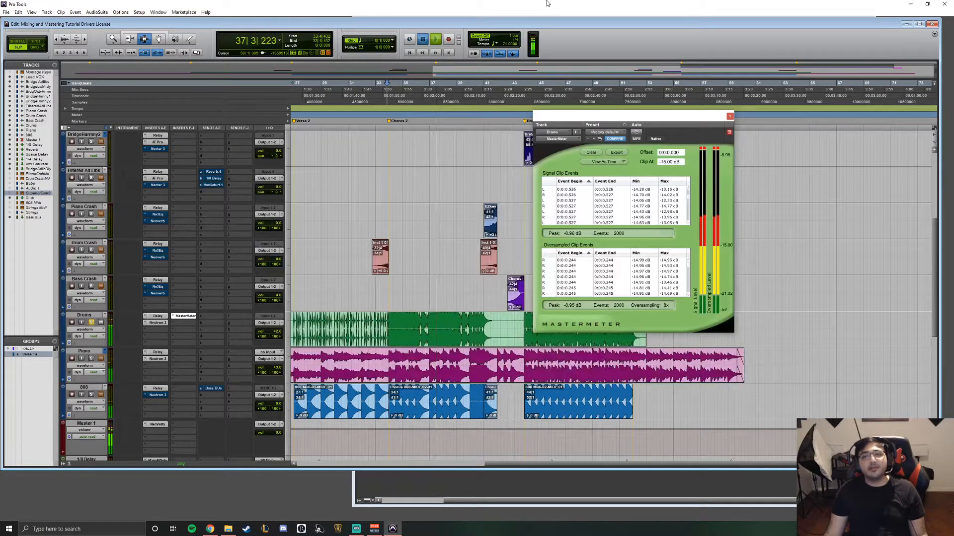
key("space")
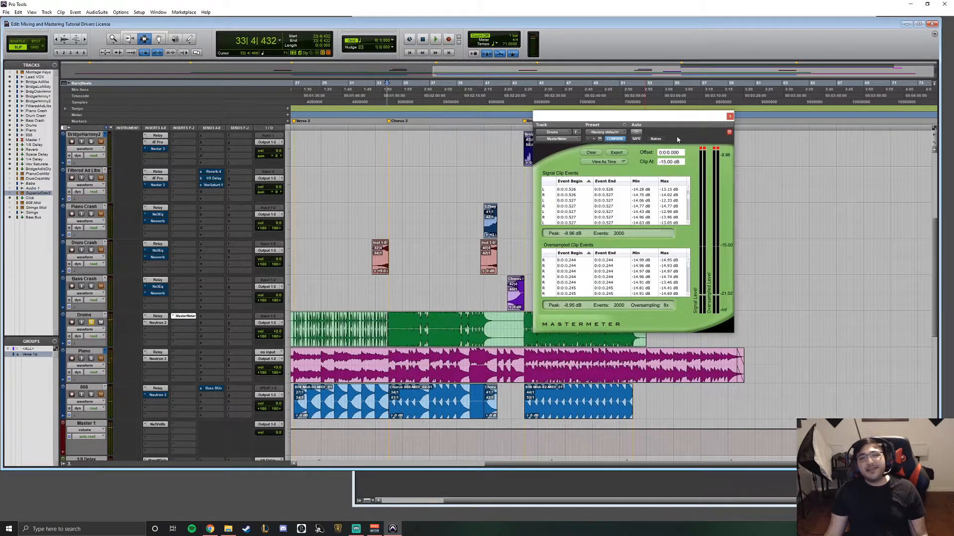
- Set MasterMeter's Clip At threshold to -12 dB and play the drums to check their clip events
left_click(668, 162)
type("0")
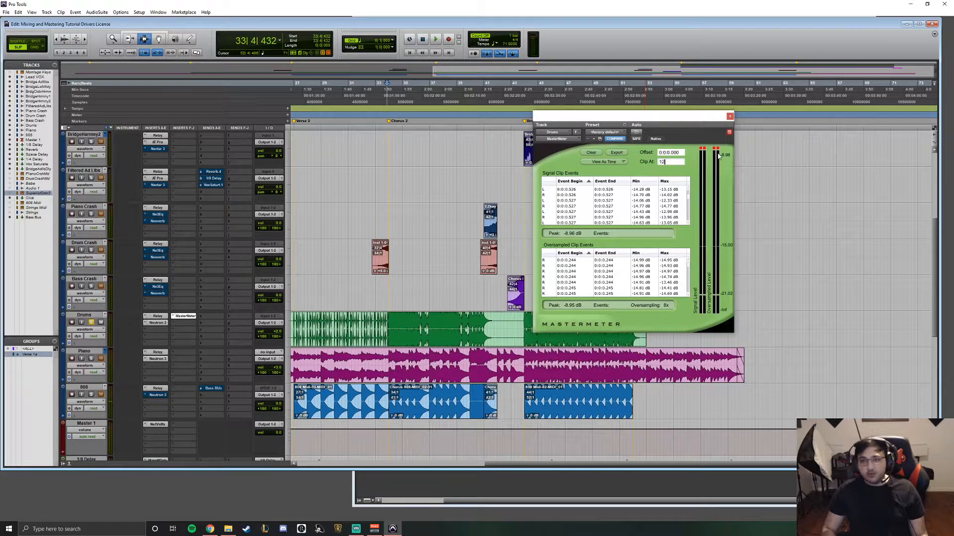
key("Return")
left_click(670, 162)
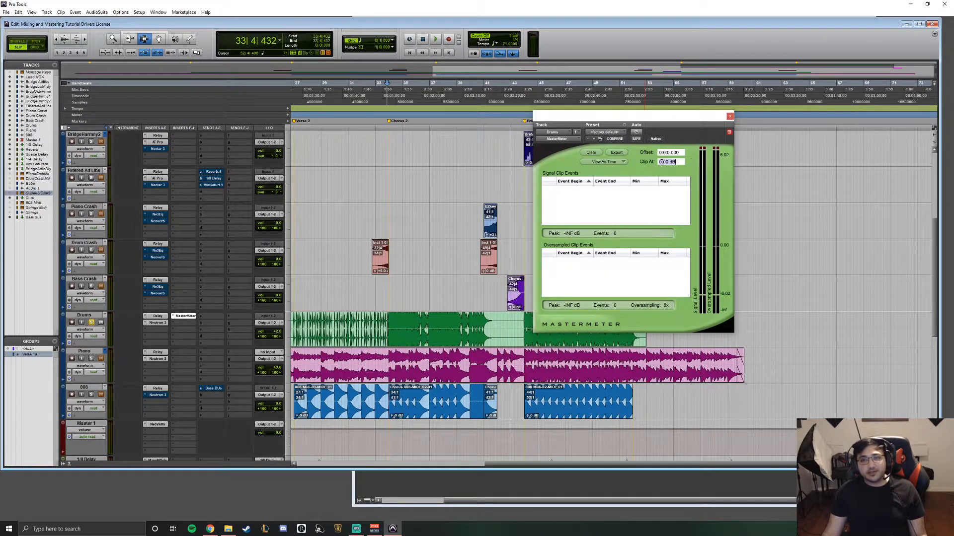
type("-12")
key("Return")
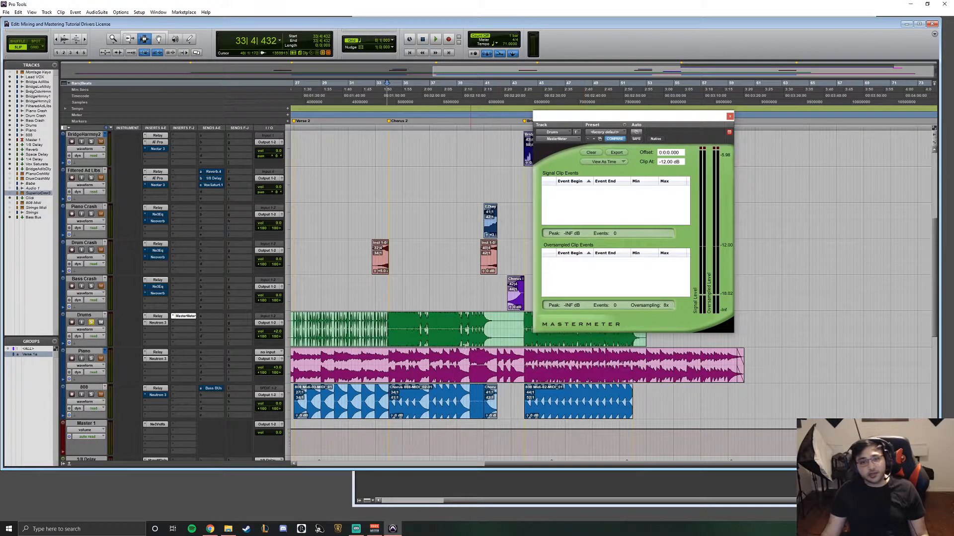
key("space")
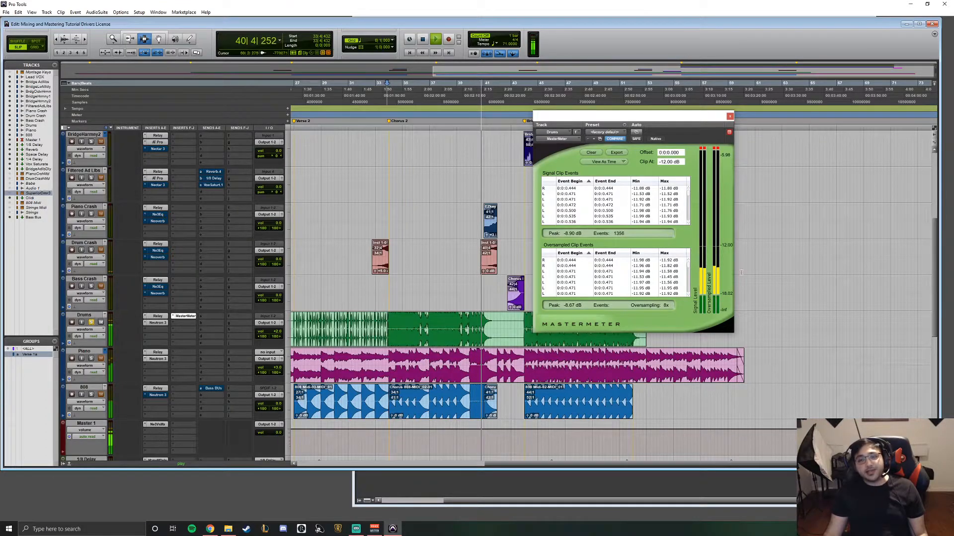
key("space")
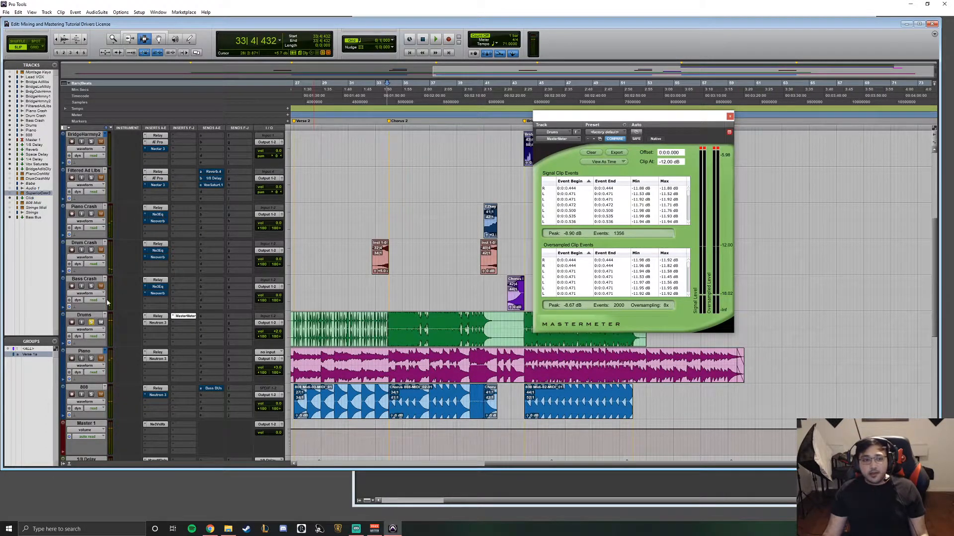
- Take the Drums track out of solo and close its MasterMeter window
left_click(91, 323)
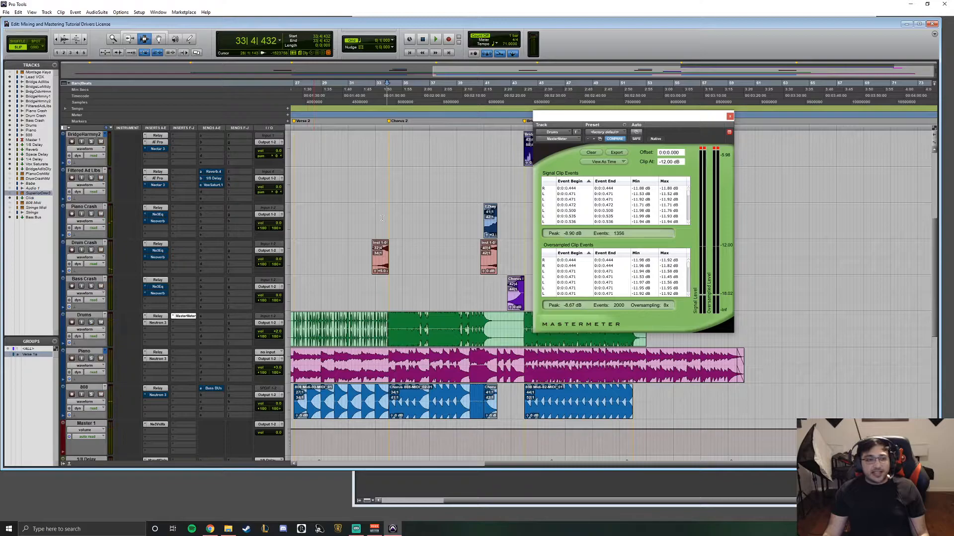
left_click(729, 118)
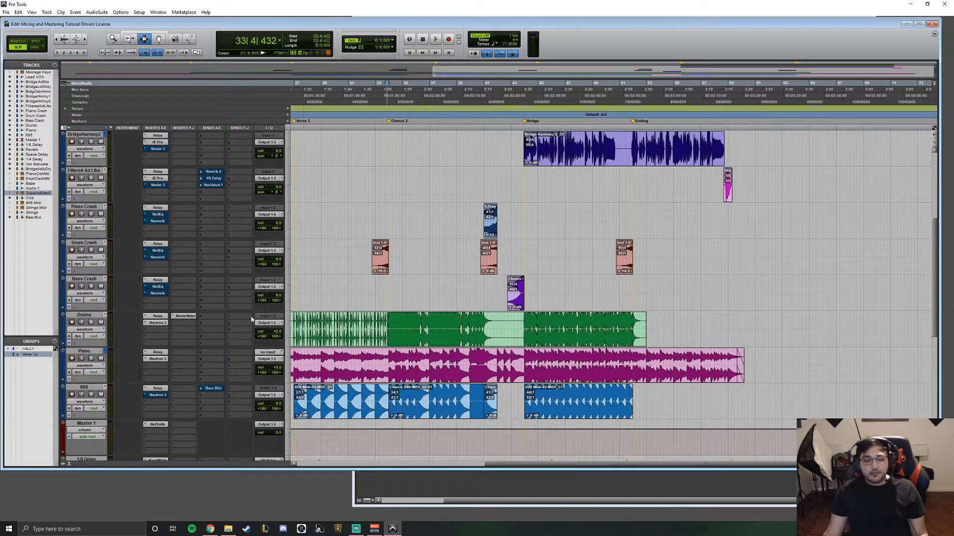
- Open Neutron 3 on the 808 track, take it out of bypass, and show its global presets
left_click(158, 395)
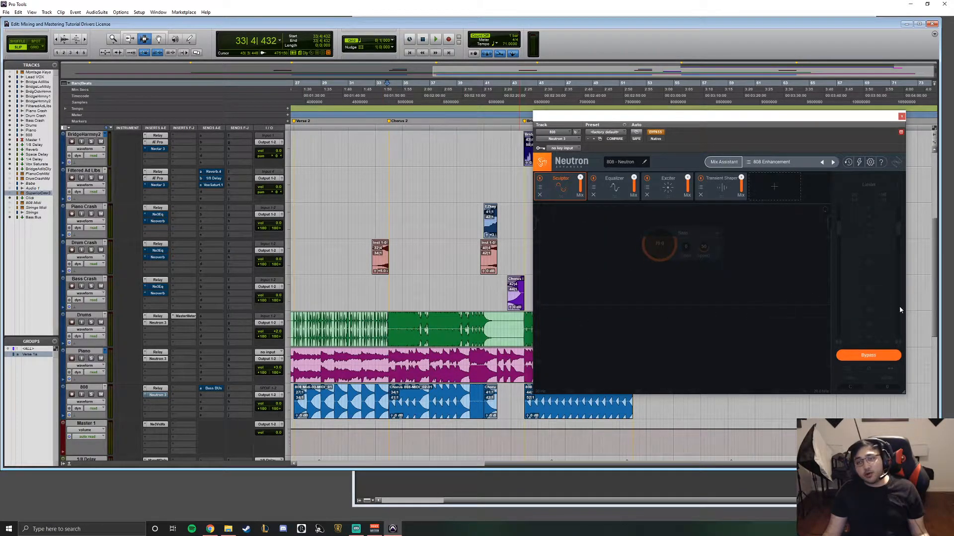
left_click(654, 132)
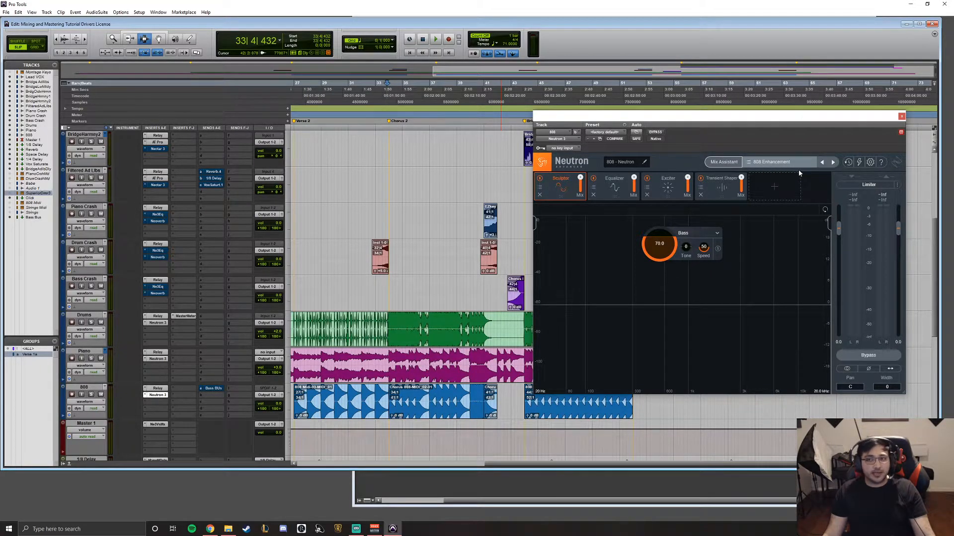
left_click(756, 163)
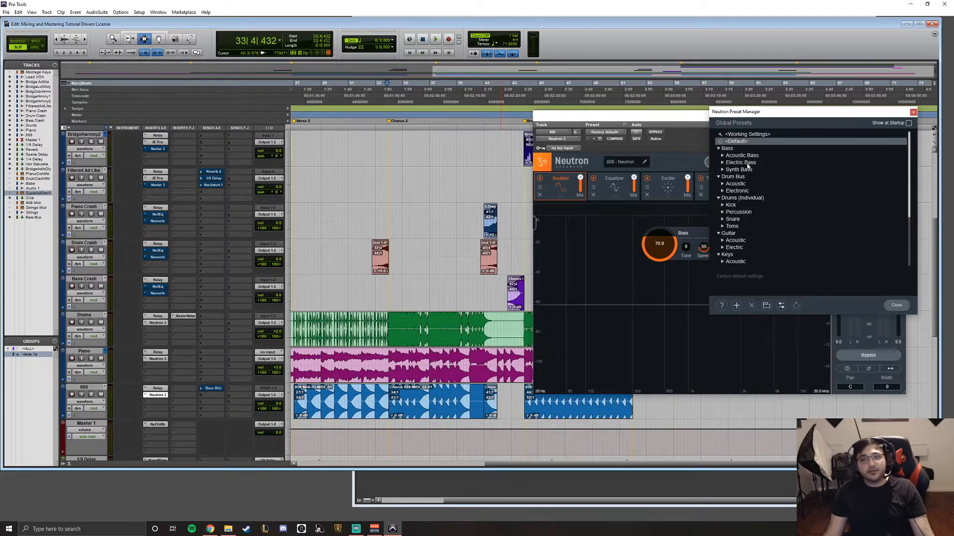
- Look through Neutron's global preset categories and the Synth Bass presets for the 808
scroll(764, 169, "down", 1)
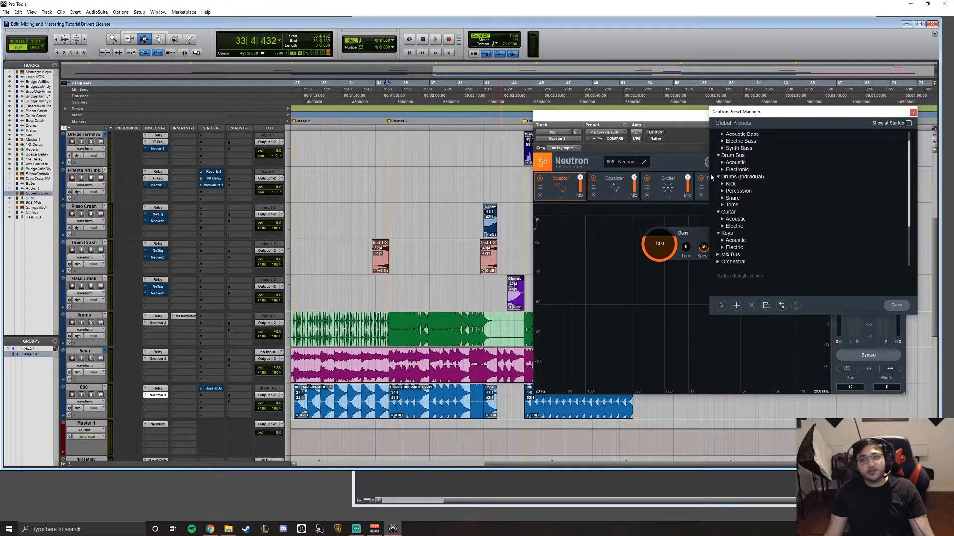
scroll(726, 181, "down", 1)
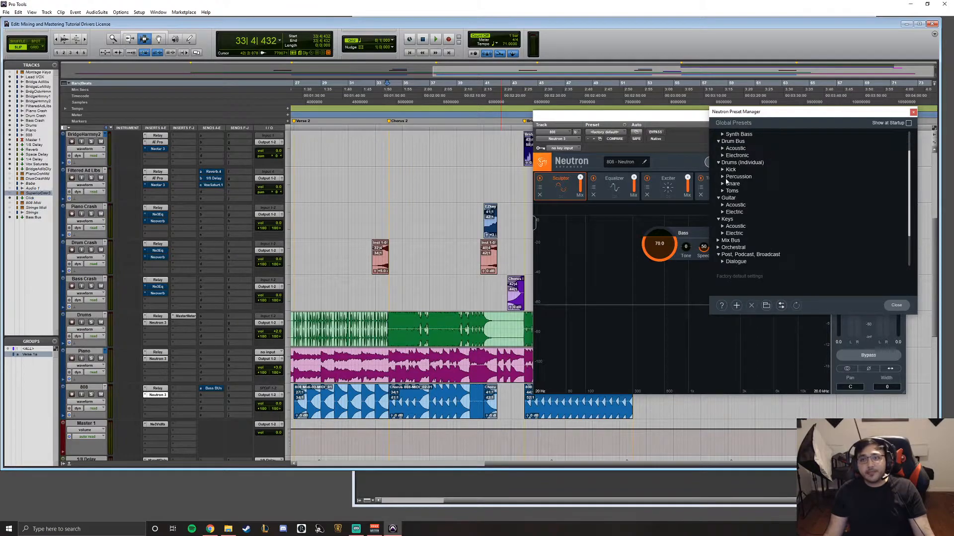
scroll(780, 169, "down", 1)
scroll(750, 176, "down", 1)
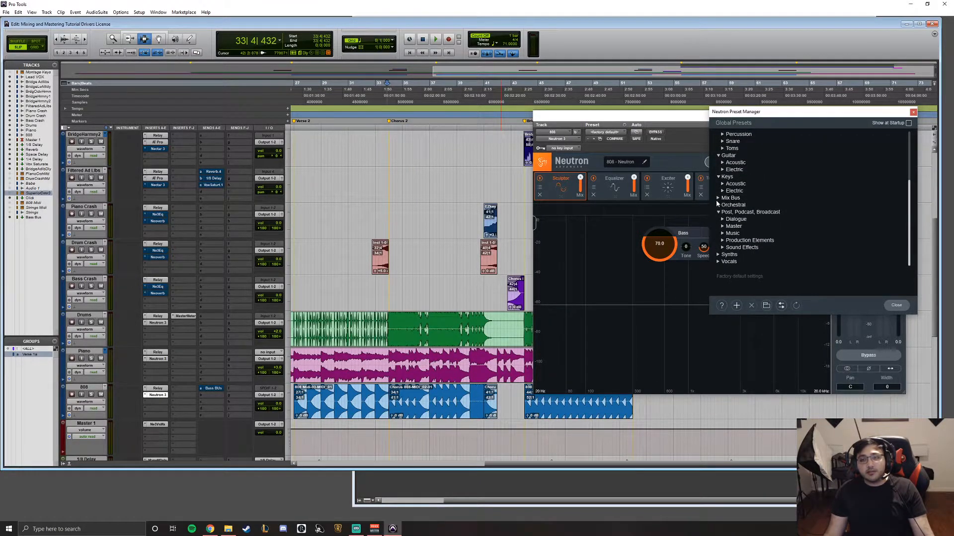
scroll(773, 209, "up", 5)
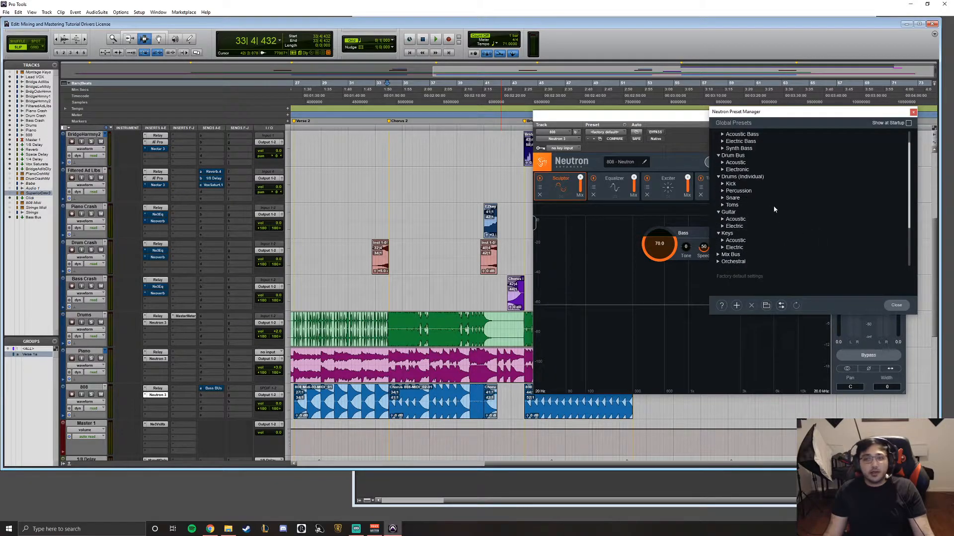
left_click(723, 170)
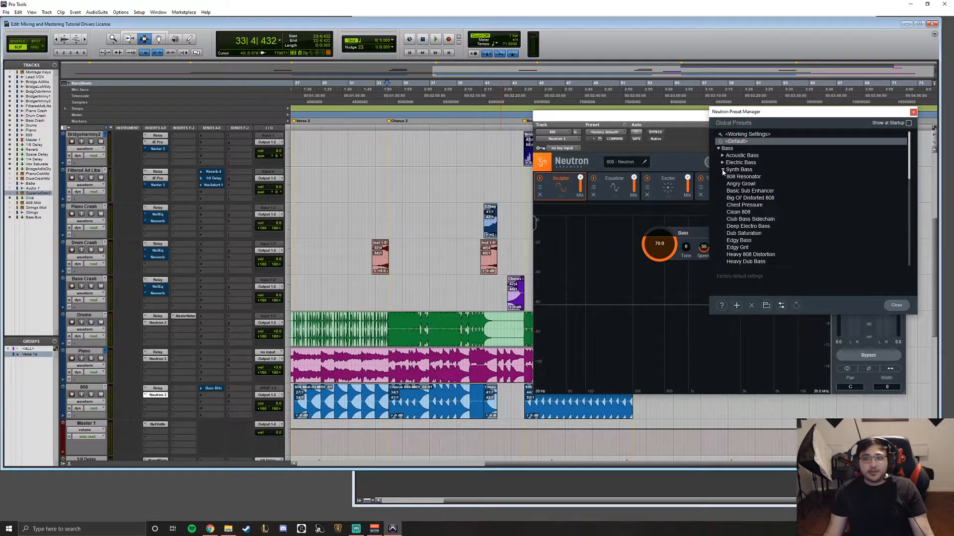
scroll(806, 153, "down", 3)
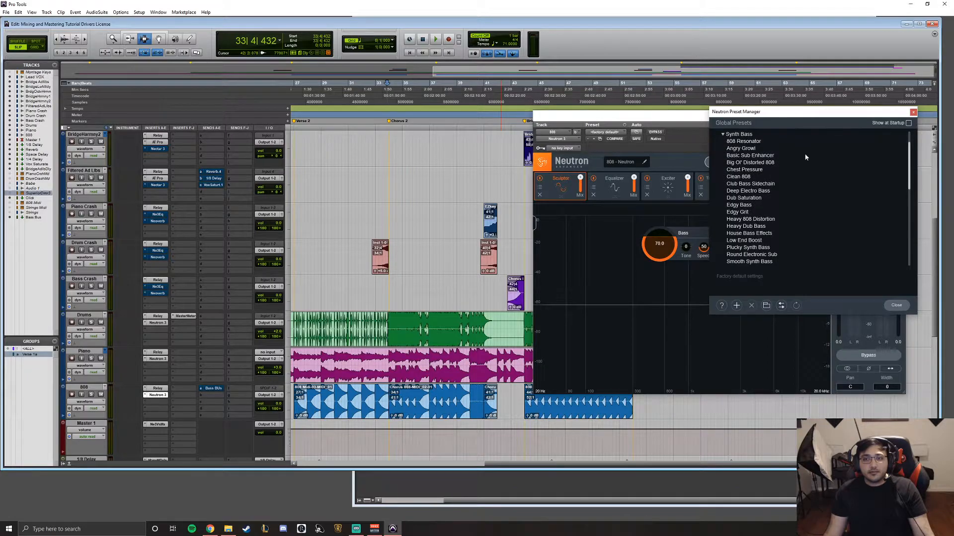
scroll(806, 157, "down", 3)
scroll(806, 157, "up", 5)
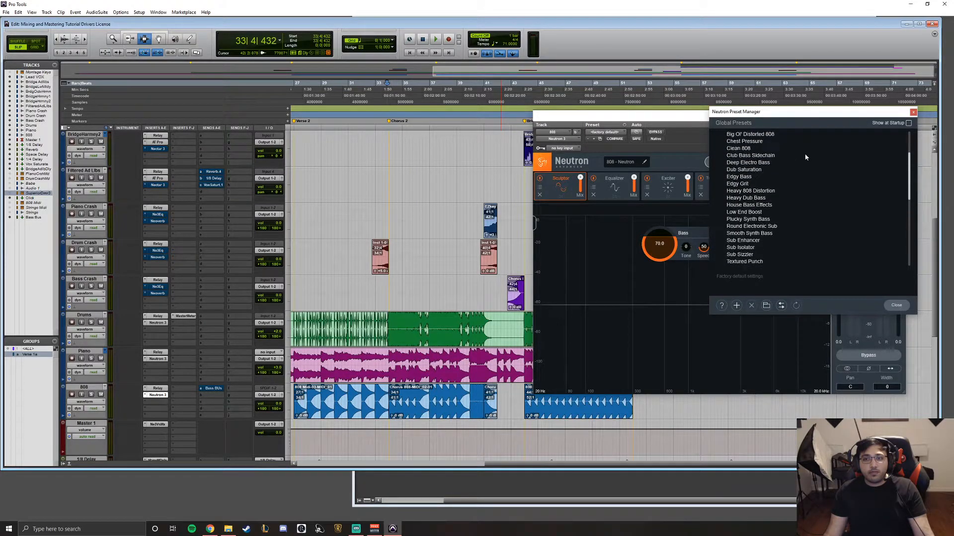
- Examine the Electric Bass and Acoustic Bass presets, collapsing both groups when done
left_click(722, 163)
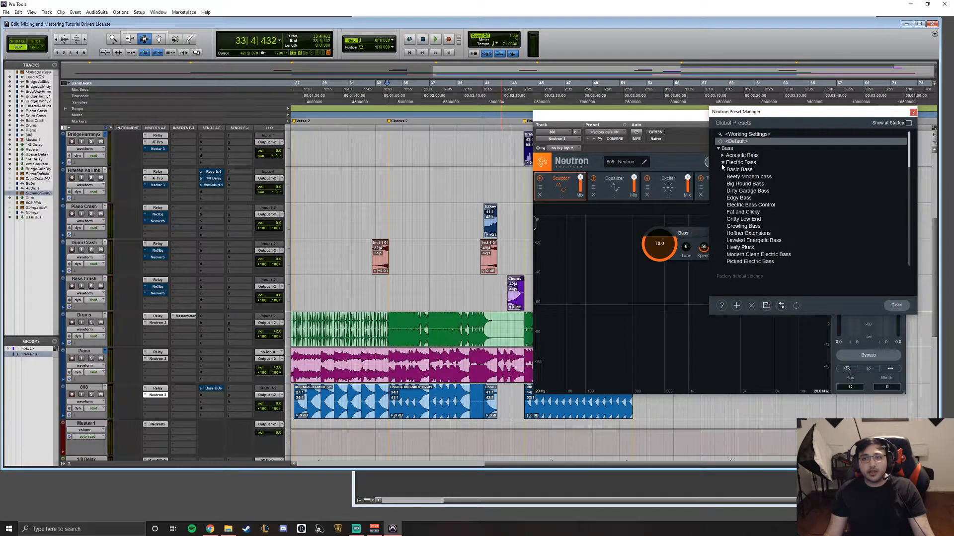
scroll(745, 184, "down", 2)
scroll(760, 194, "up", 2)
left_click(723, 156)
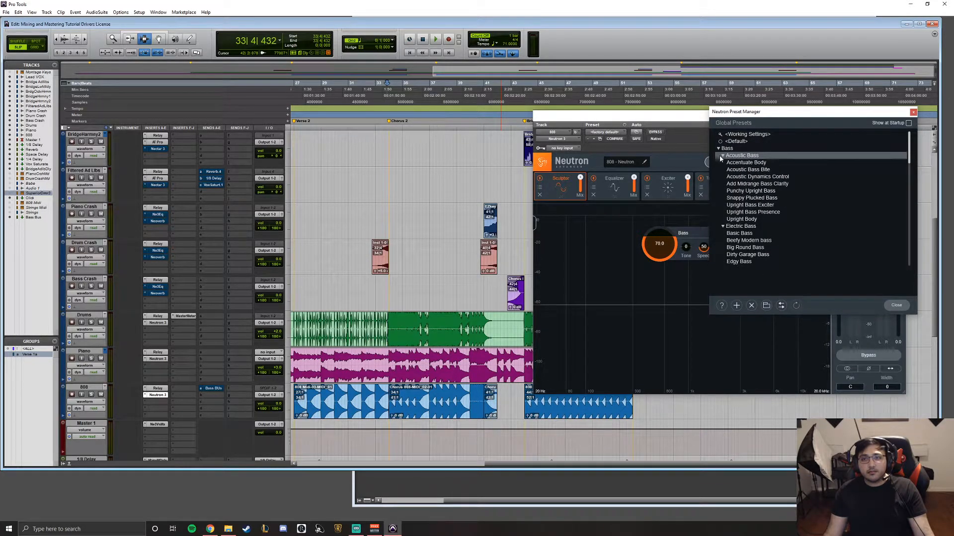
left_click(722, 156)
scroll(746, 167, "down", 3)
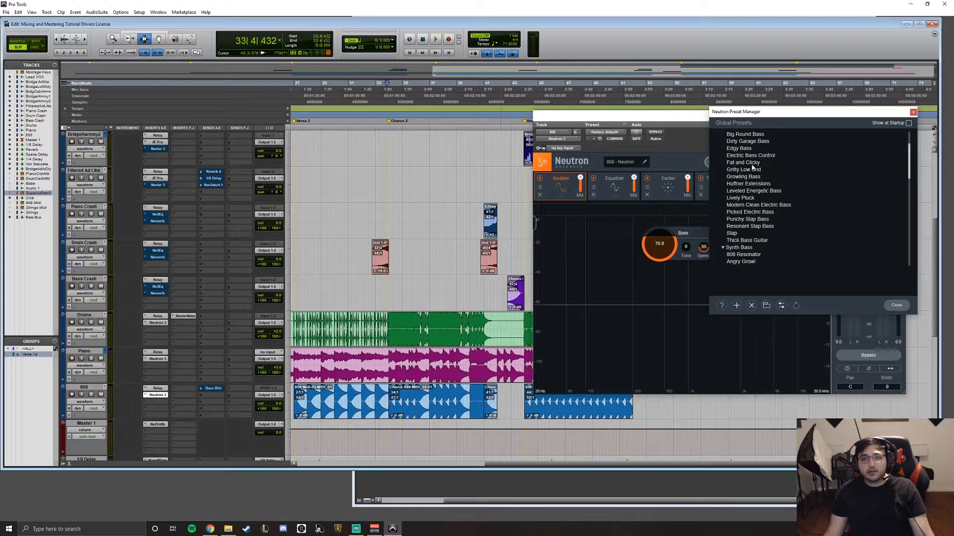
scroll(754, 169, "up", 3)
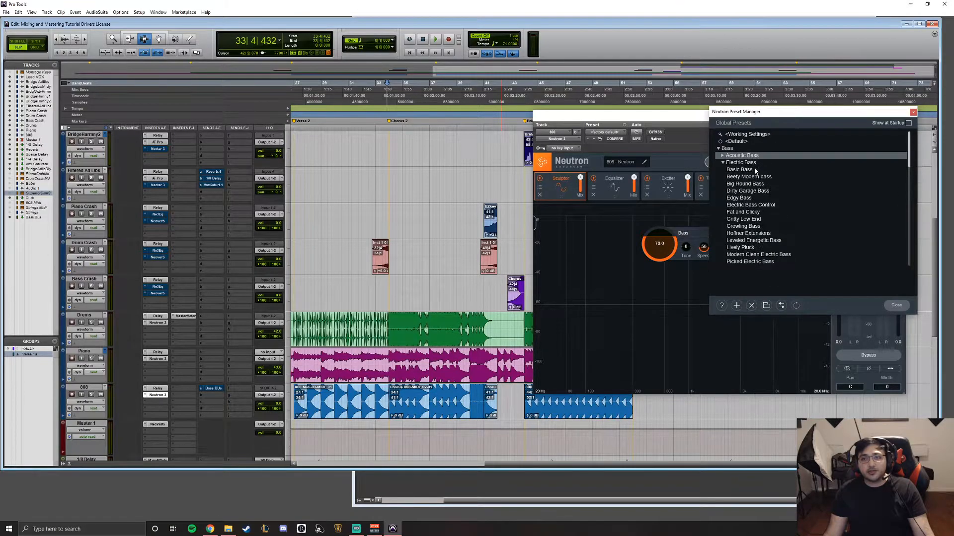
left_click(723, 163)
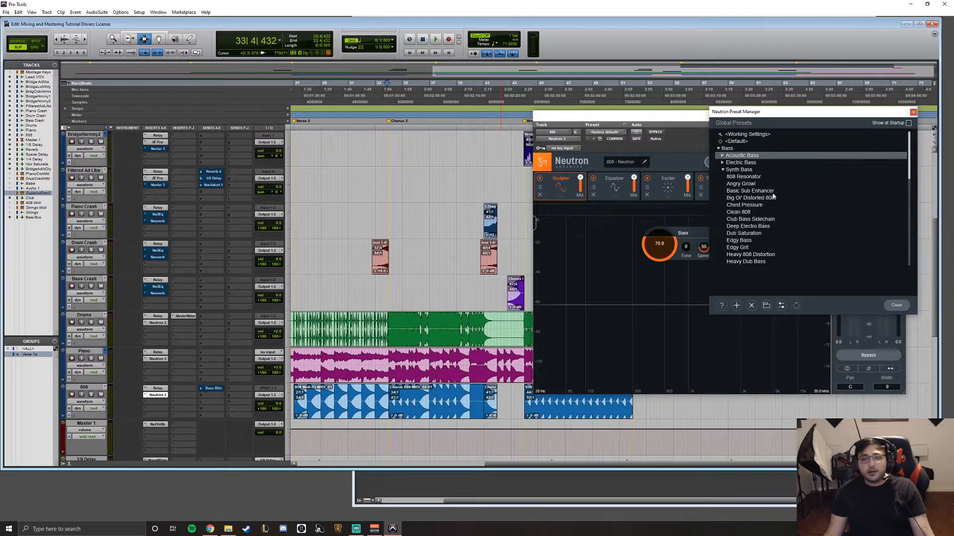
- Collapse the Synth Bass group, show the Kick presets under Drums (Individual), and move the preset manager clear of Neutron's controls
left_click_drag(792, 113, 732, 180)
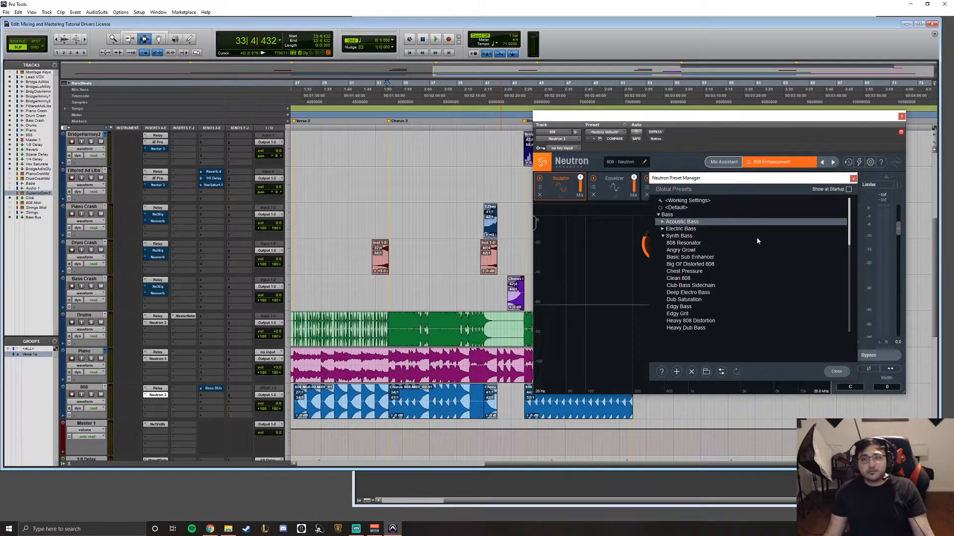
scroll(695, 258, "down", 1)
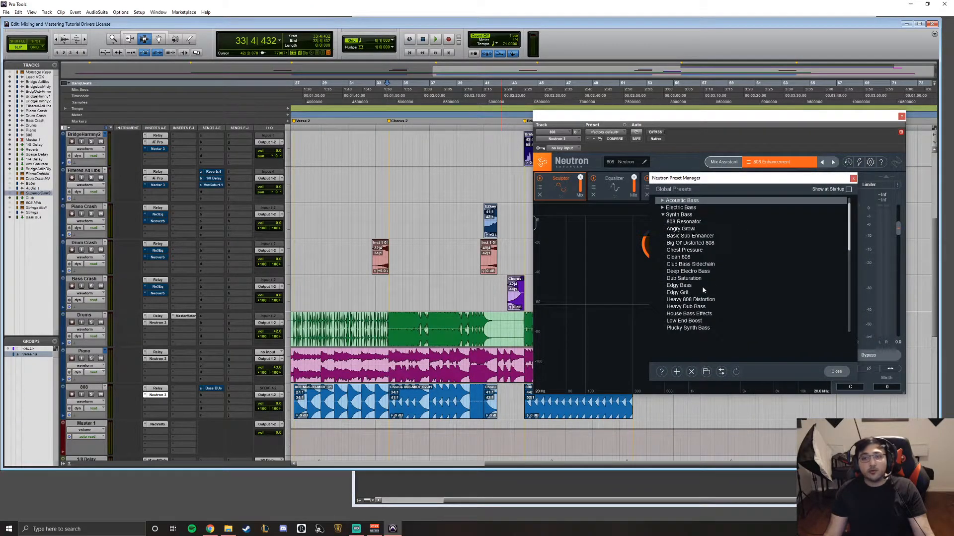
left_click(664, 215)
scroll(695, 245, "up", 1)
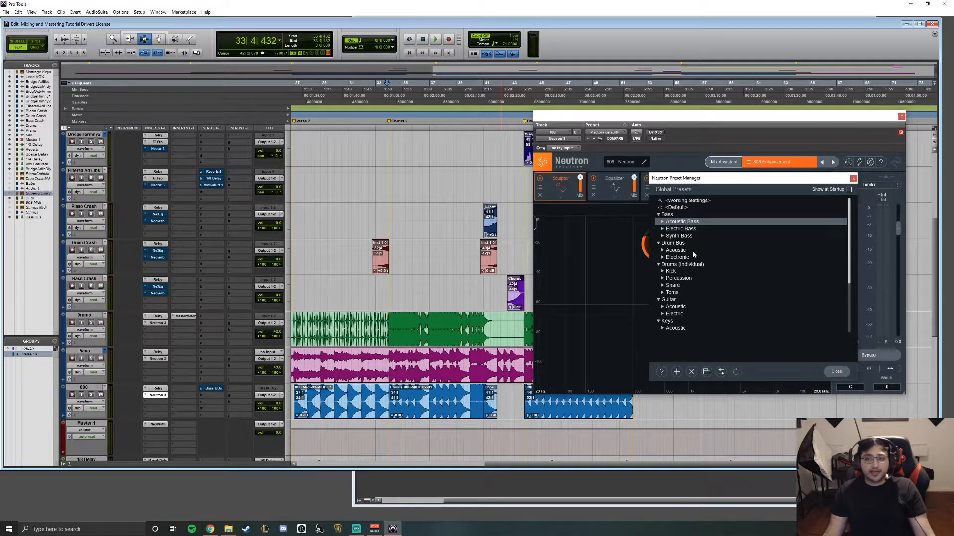
scroll(666, 258, "down", 1)
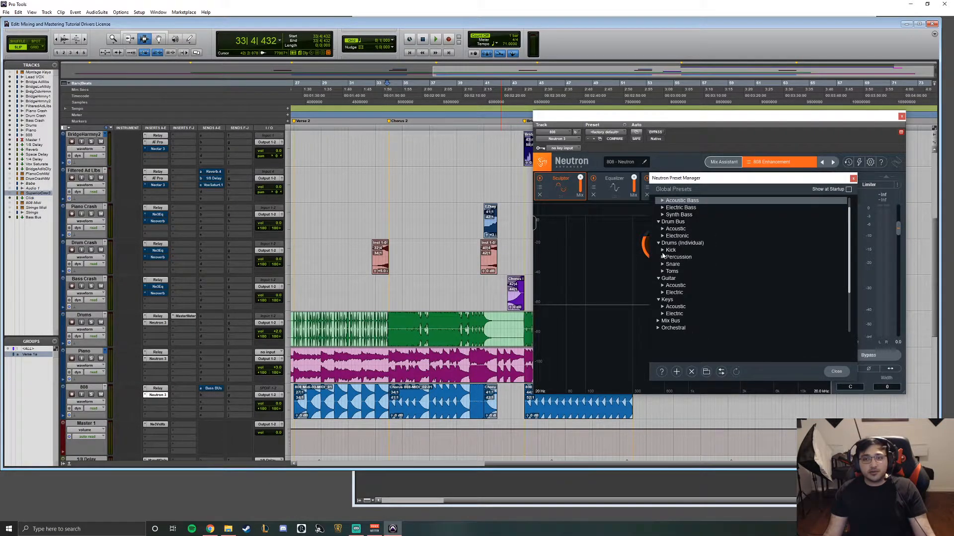
left_click(679, 249)
scroll(703, 272, "down", 1)
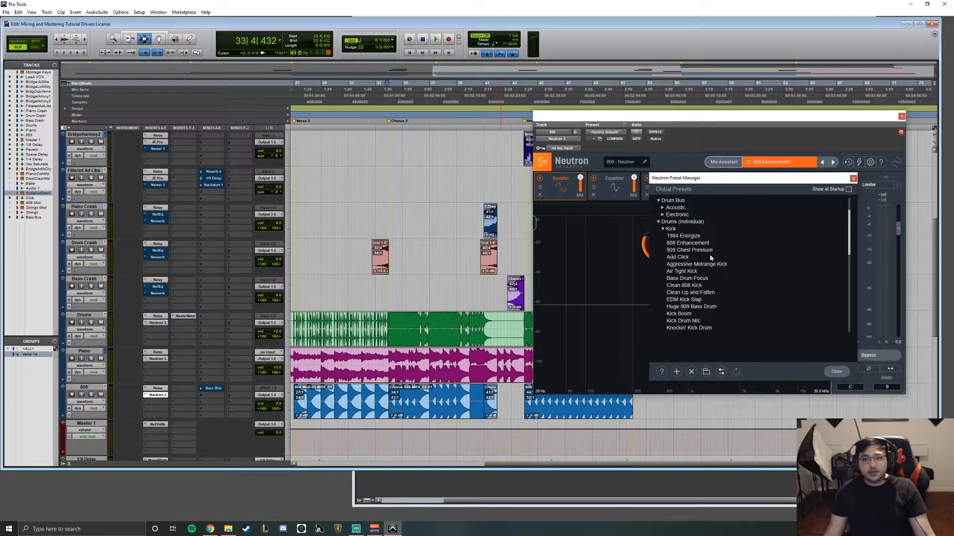
left_click_drag(751, 180, 729, 243)
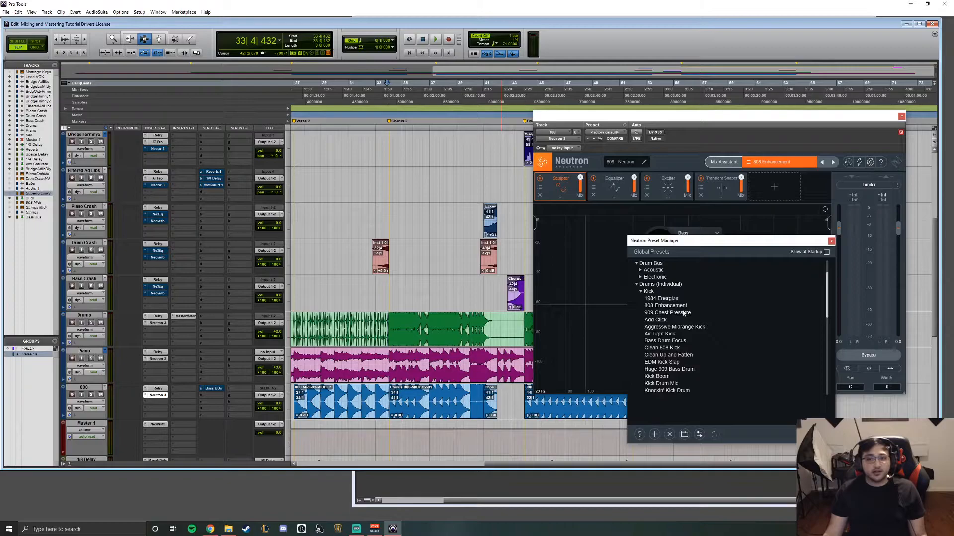
- Solo the 808 with Neutron 3 bypassed, play from the start of the Bridge, and raise the track's volume to +12.0 dB
left_click(655, 133)
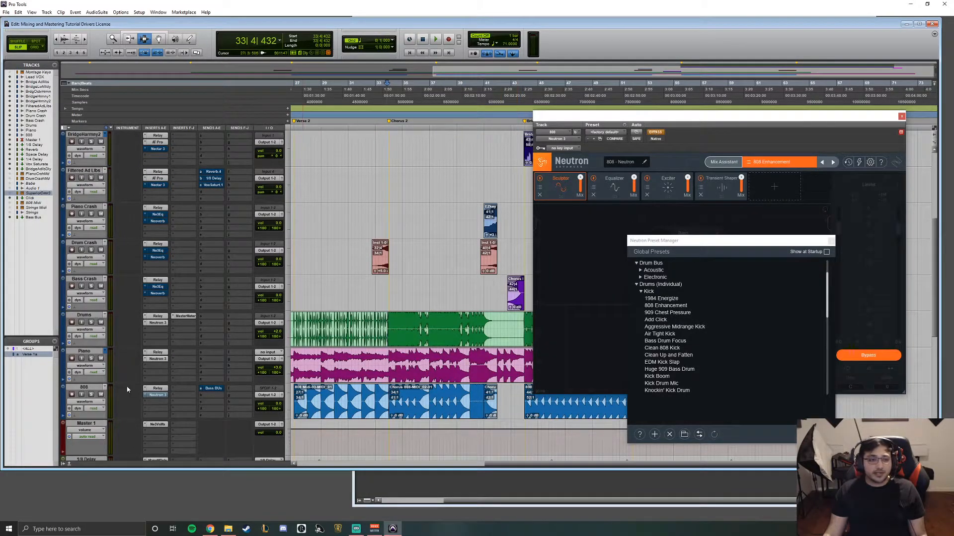
left_click(90, 394)
scroll(406, 332, "right", 3)
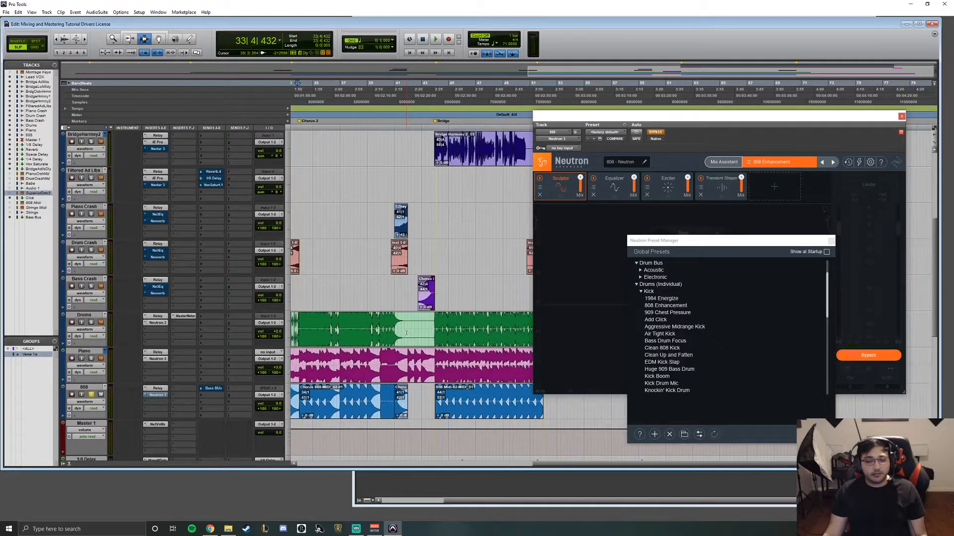
left_click_drag(433, 358, 472, 357)
key("space")
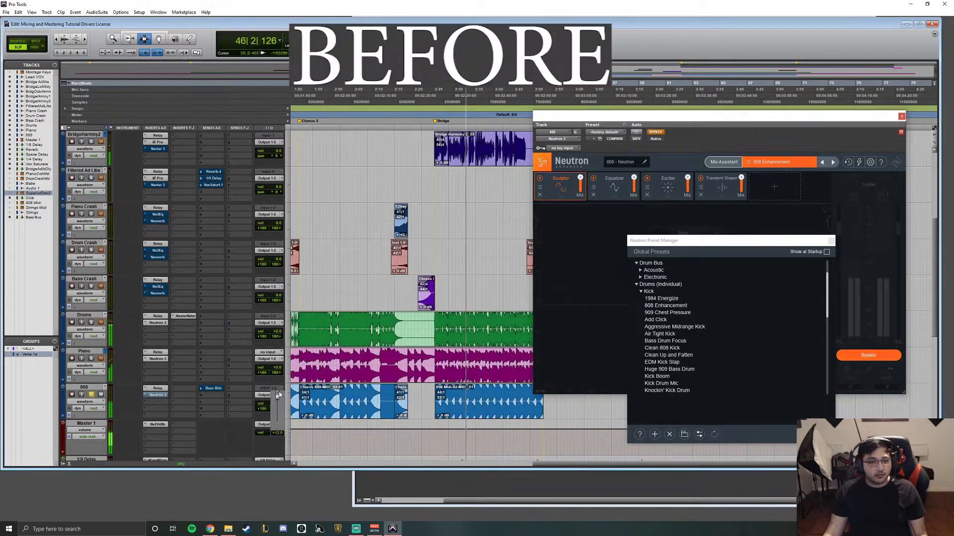
left_click_drag(278, 395, 279, 396)
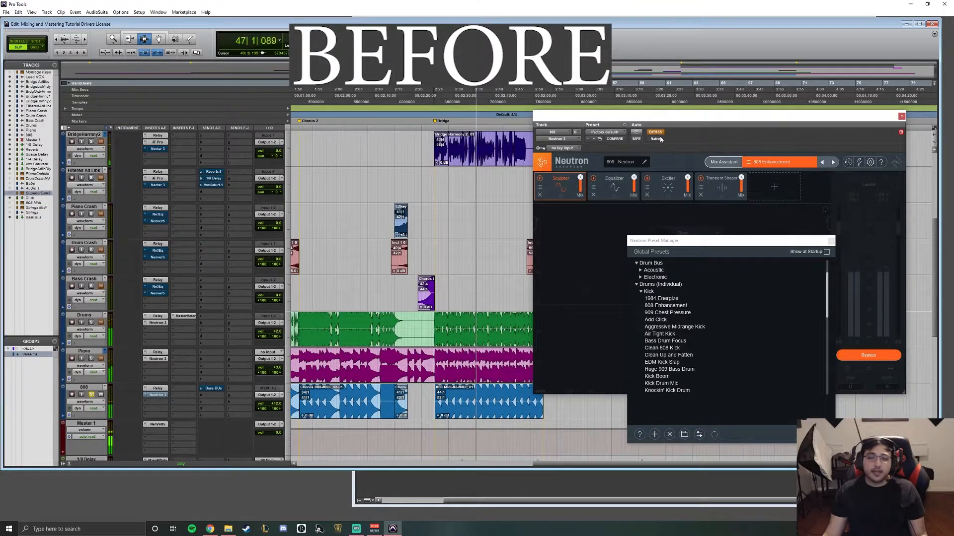
- Close the preset manager, take the 808's Neutron 3 out of bypass, and show its Equalizer module during playback
left_click(831, 241)
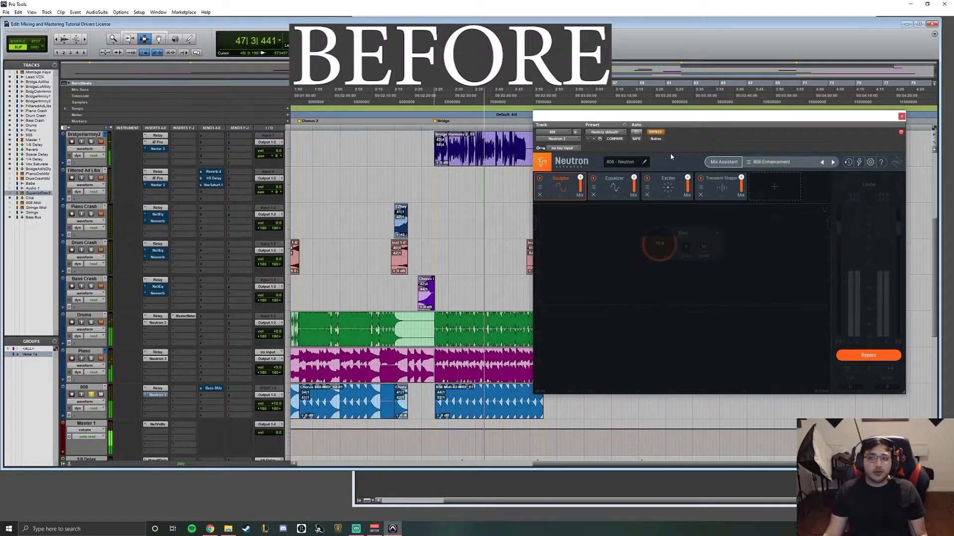
left_click(656, 133)
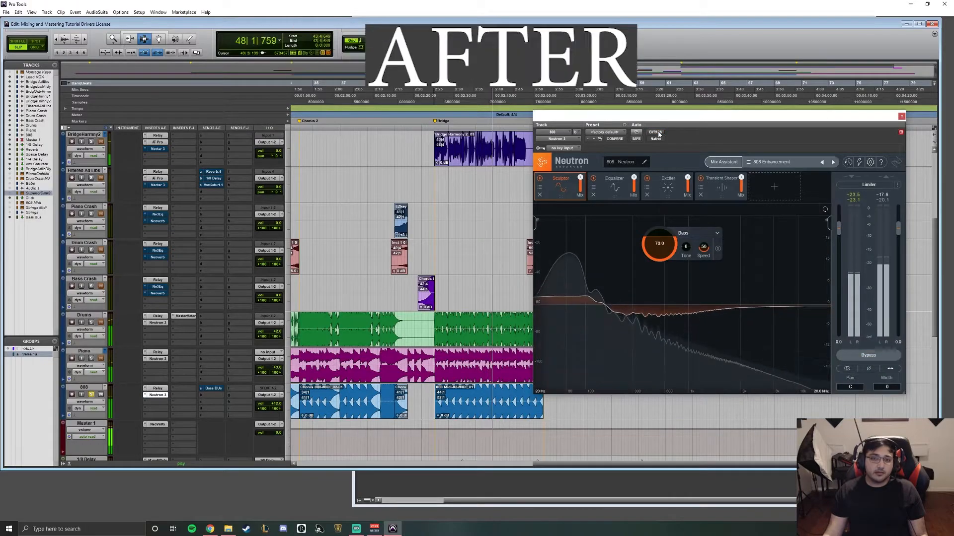
left_click(624, 187)
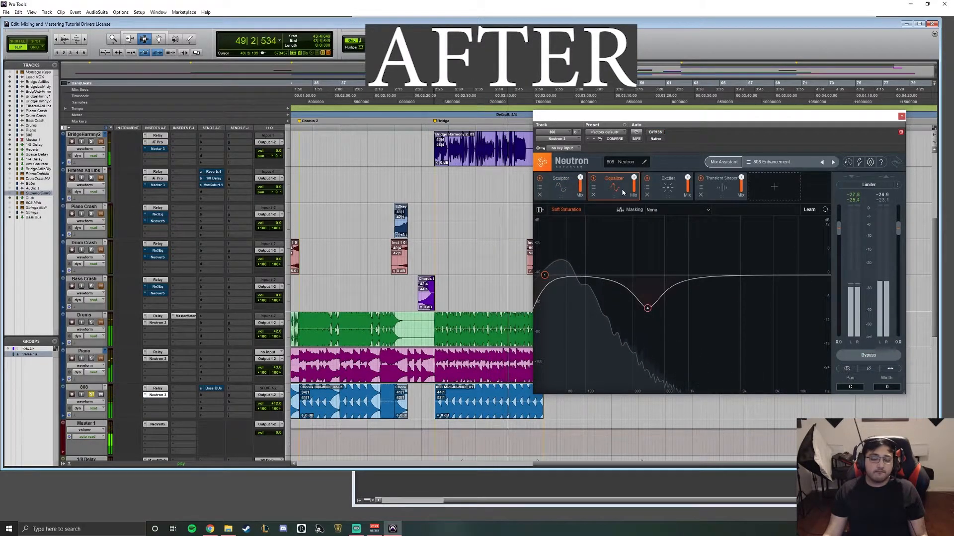
- Compare the 808 with Neutron 3 bypassed and active, view its Transient Shaper and Sculptor modules, and stop playback
left_click(657, 133)
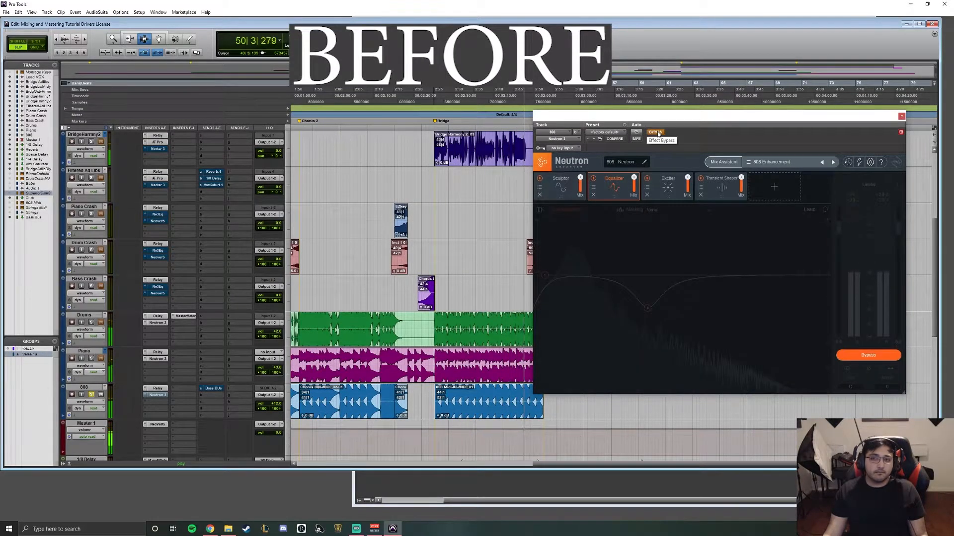
left_click(657, 133)
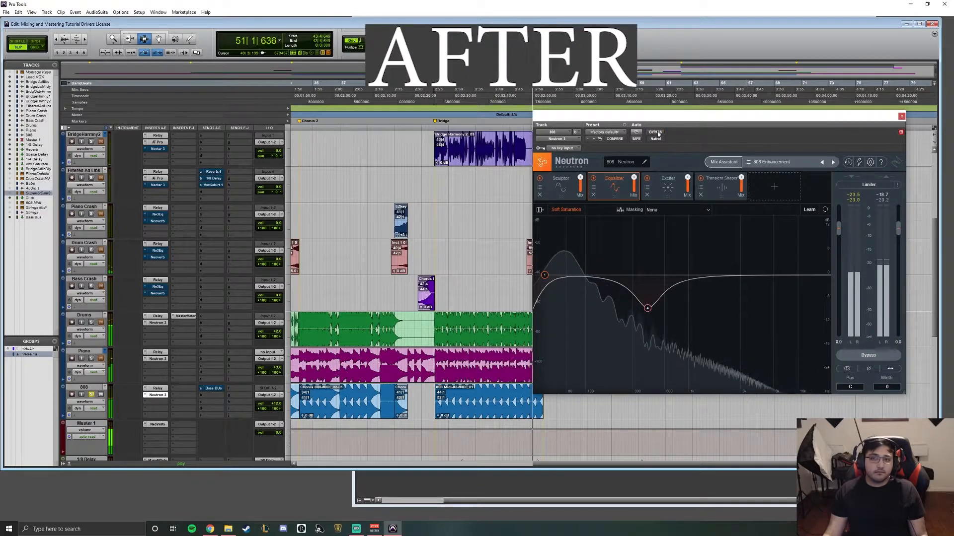
left_click(710, 189)
left_click(559, 189)
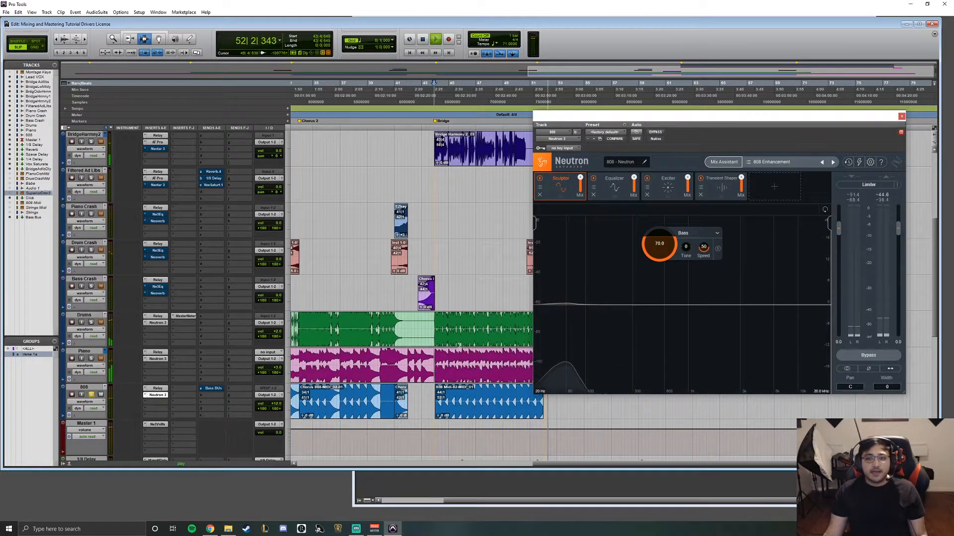
key("space")
- Show the 808's Equalizer curve and replay the Bridge, comparing the sound with Neutron 3 bypassed and active
left_click(612, 193)
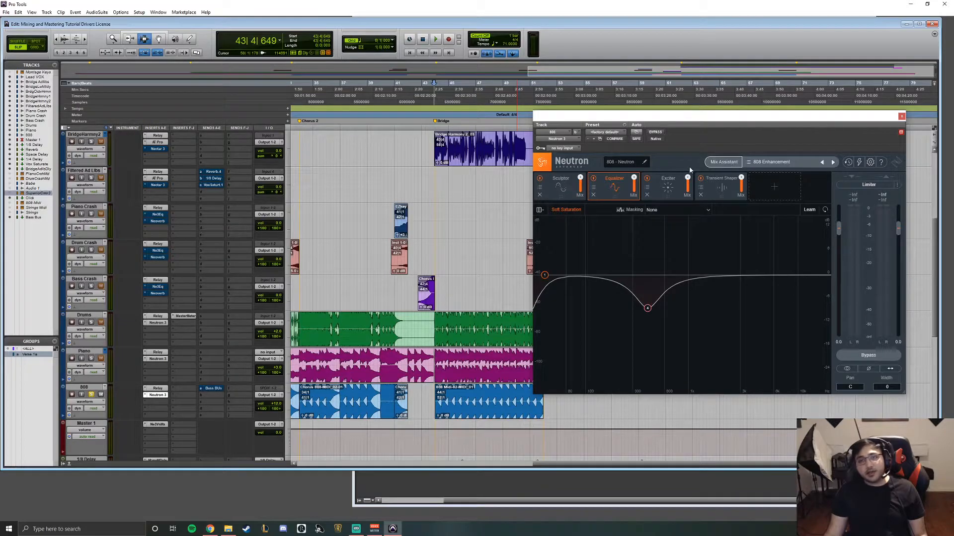
key("space")
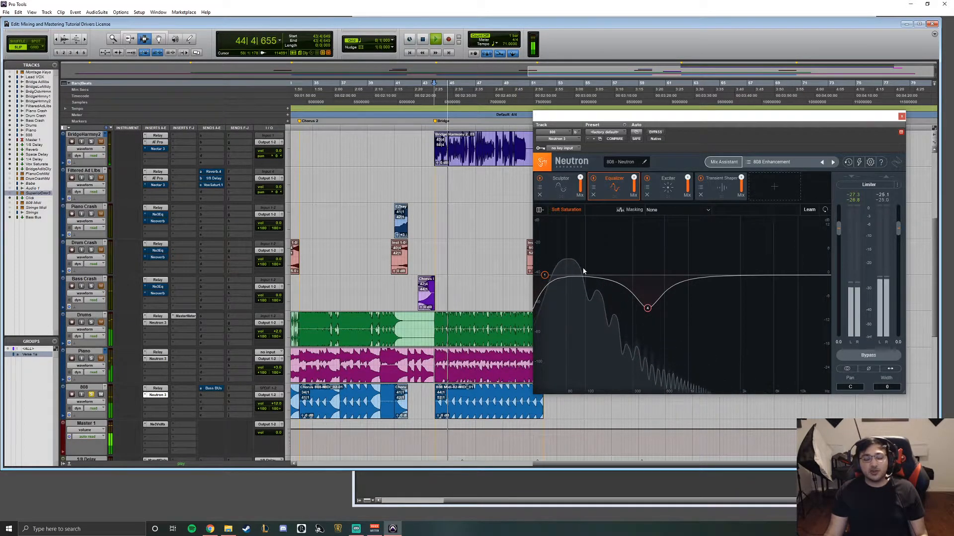
left_click(656, 132)
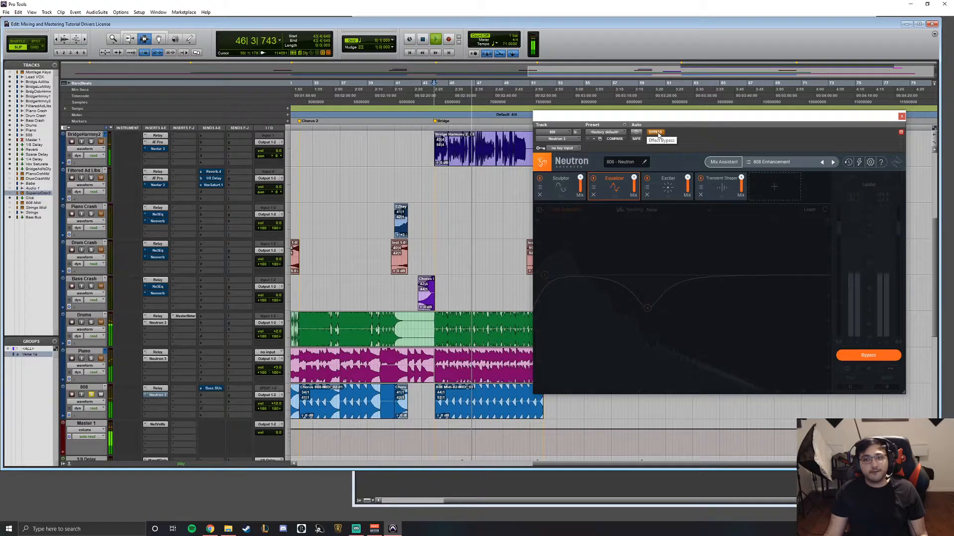
left_click(657, 134)
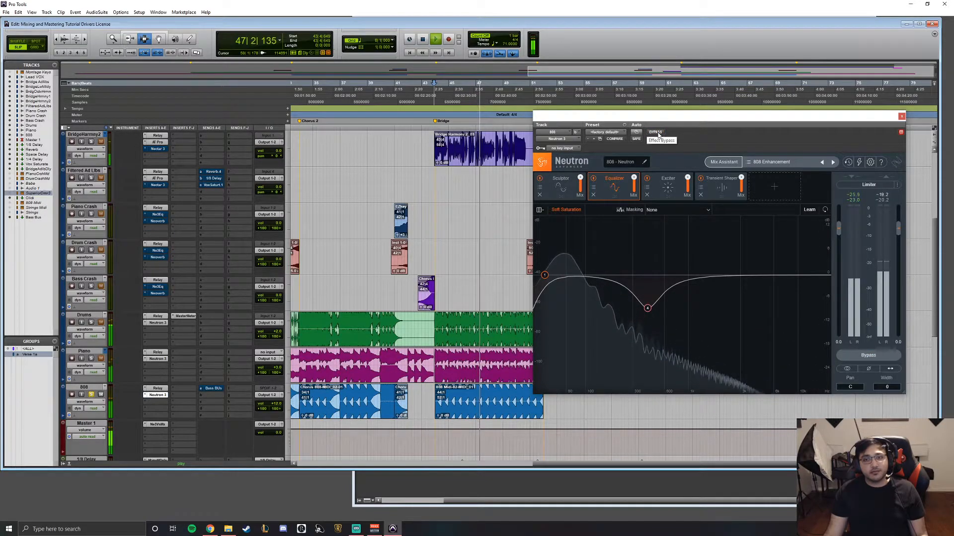
key("space")
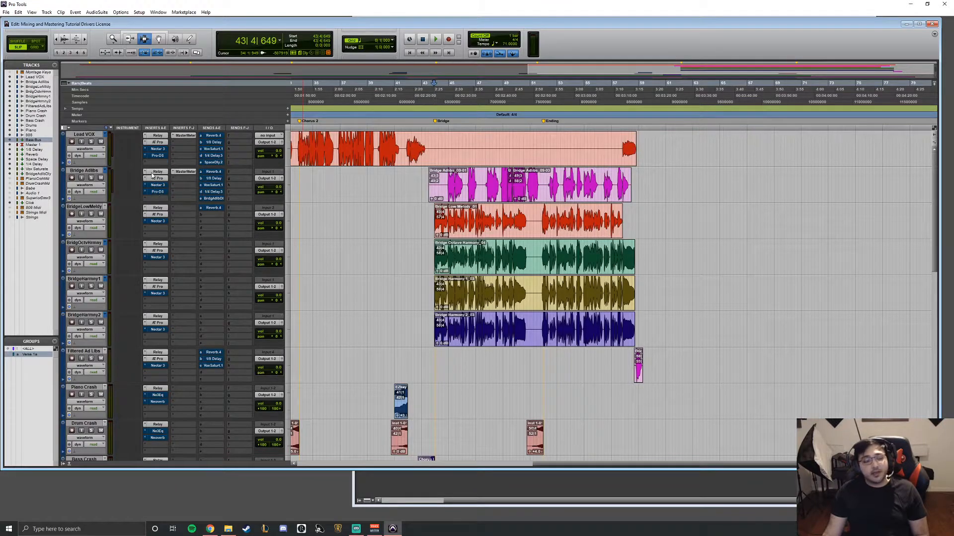
- Open Nectar 3 on the Lead VOX track and take it out of bypass
left_click(158, 148)
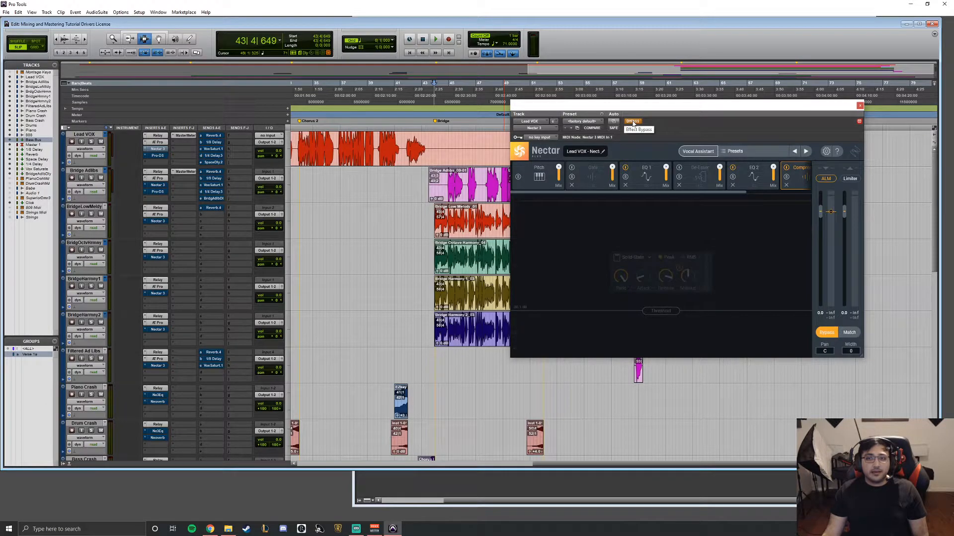
left_click(632, 122)
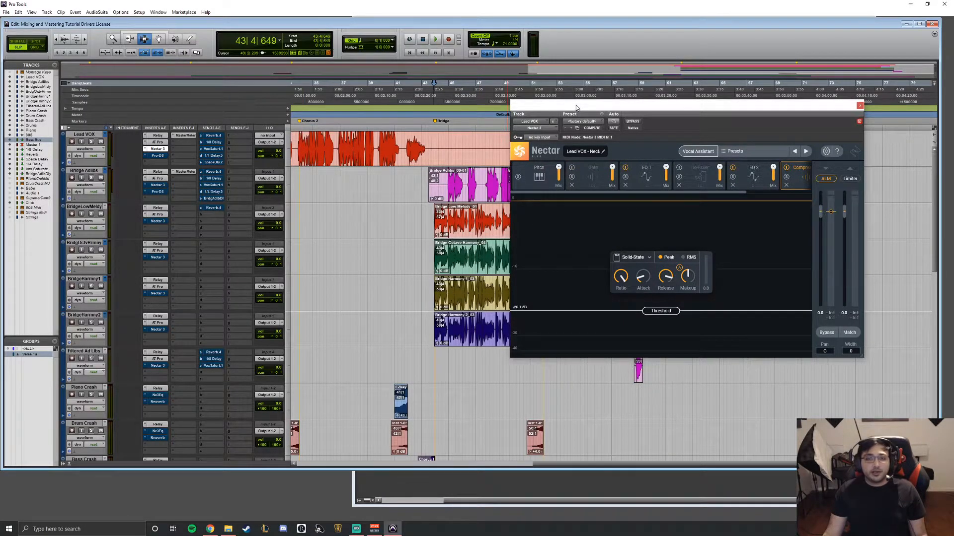
- Uncover the arrangement by moving the Nectar 3 window, and place the playback start on Lead VOX at Chorus 2
left_click_drag(577, 105, 721, 107)
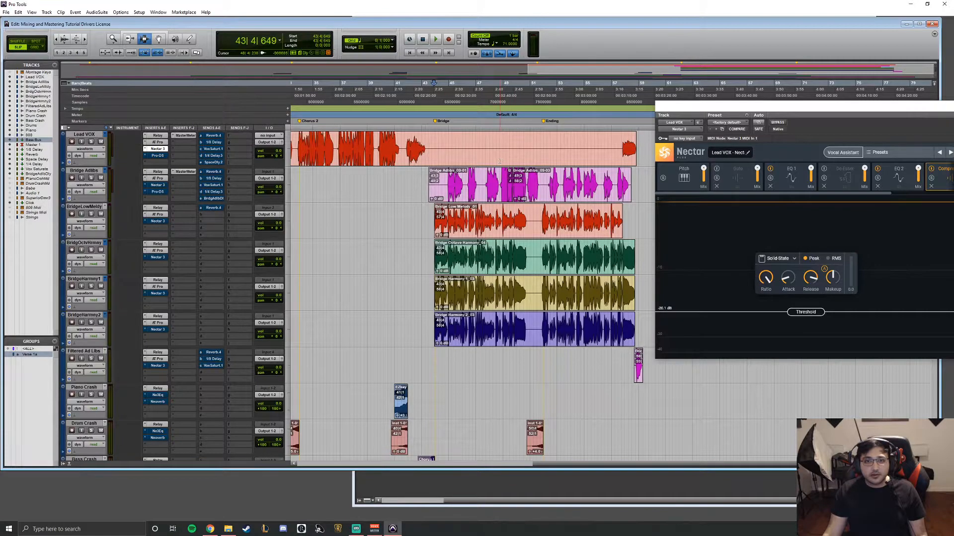
scroll(499, 160, "left", 5)
left_click(478, 140)
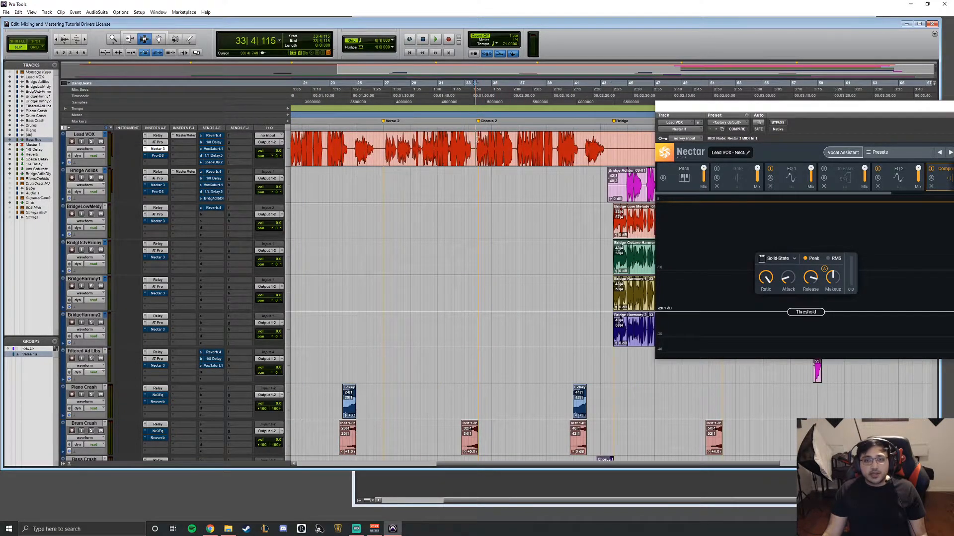
left_click_drag(849, 106, 722, 139)
- Open Nectar 3's preset manager and look through the vocal presets in the Music category
left_click(779, 185)
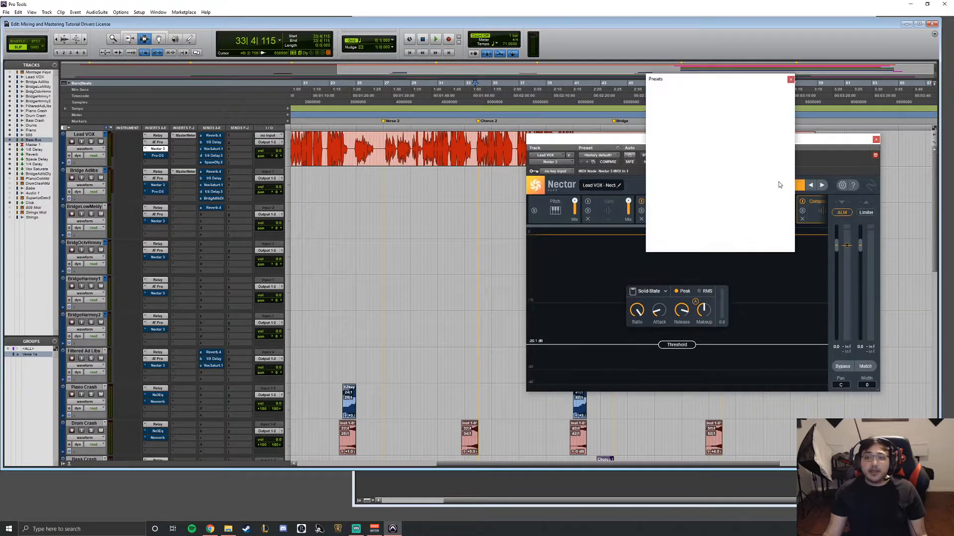
scroll(684, 137, "up", 6)
scroll(691, 148, "down", 2)
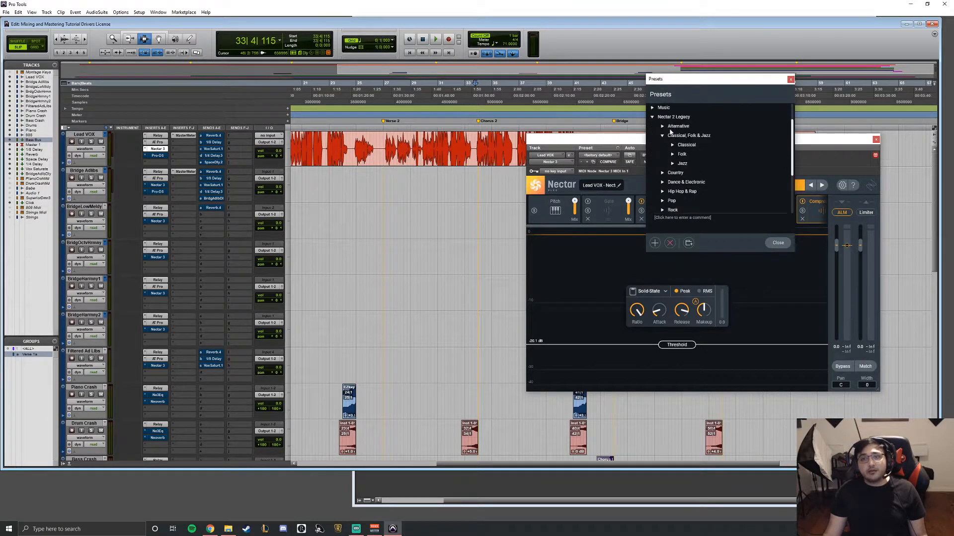
scroll(669, 130, "up", 2)
left_click(652, 126)
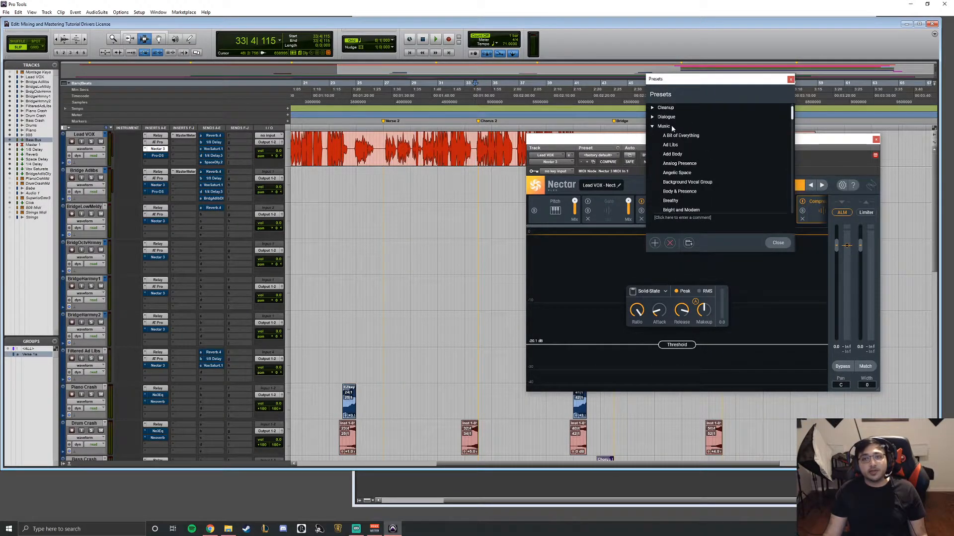
scroll(695, 130, "down", 2)
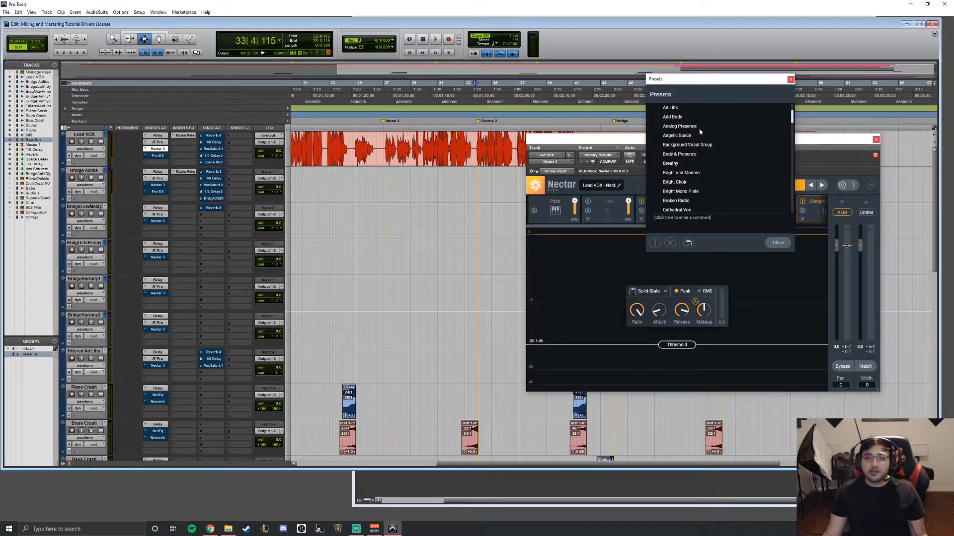
scroll(721, 151, "down", 1)
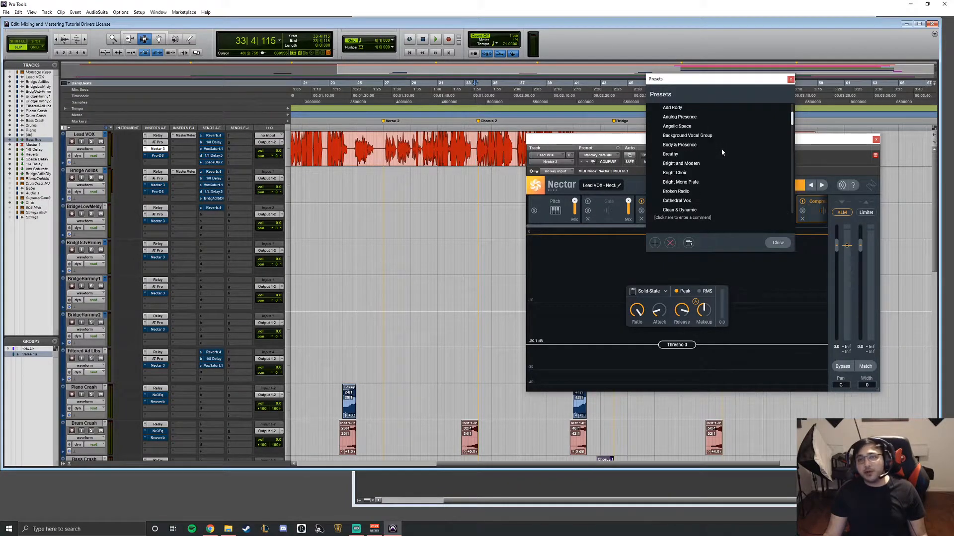
scroll(717, 164, "down", 6)
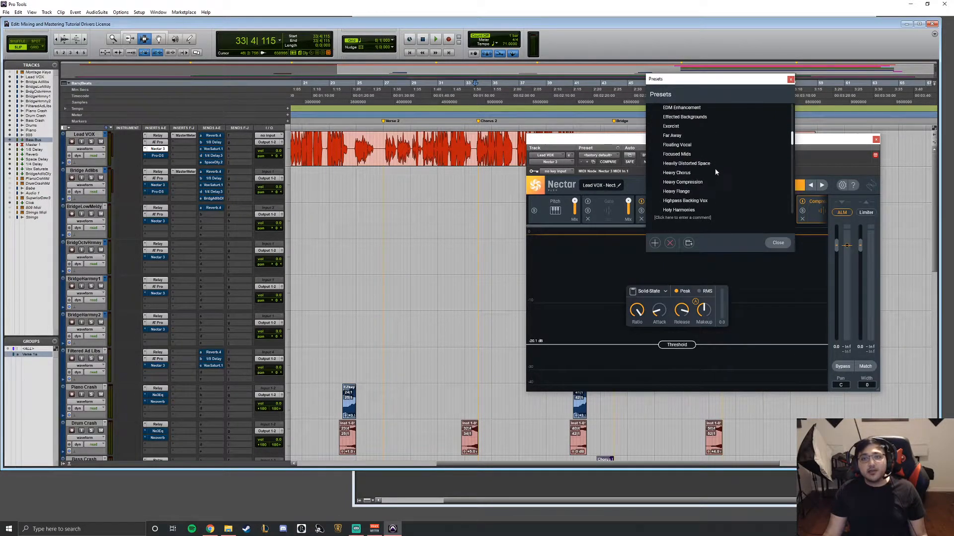
scroll(711, 164, "down", 10)
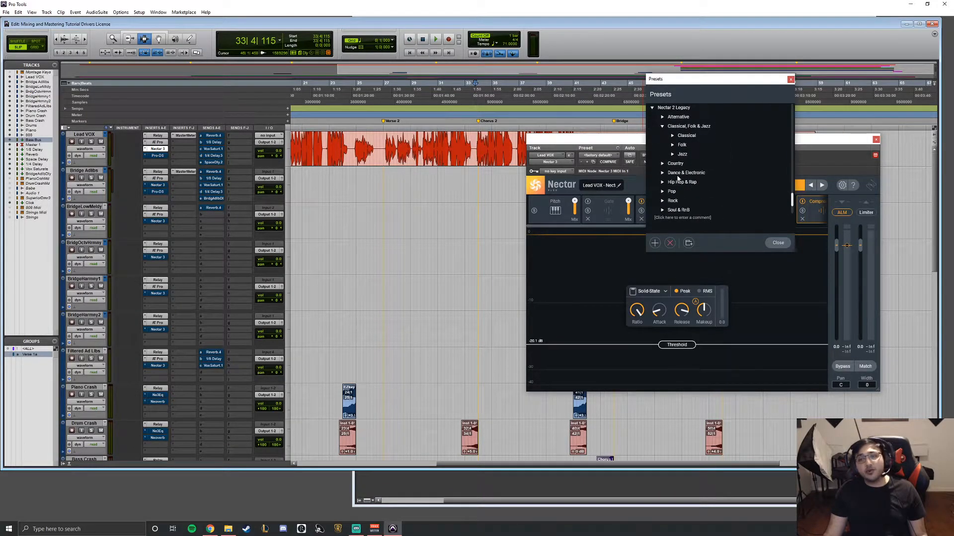
- Look through the Pop presets under Nectar 2 Legacy and close the preset manager without loading one
left_click(662, 193)
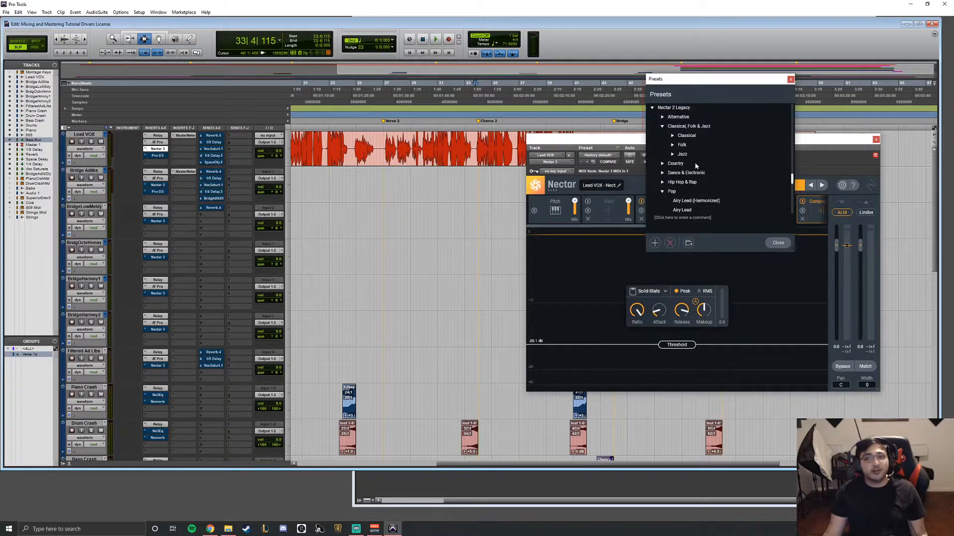
scroll(696, 169, "down", 3)
scroll(702, 165, "down", 2)
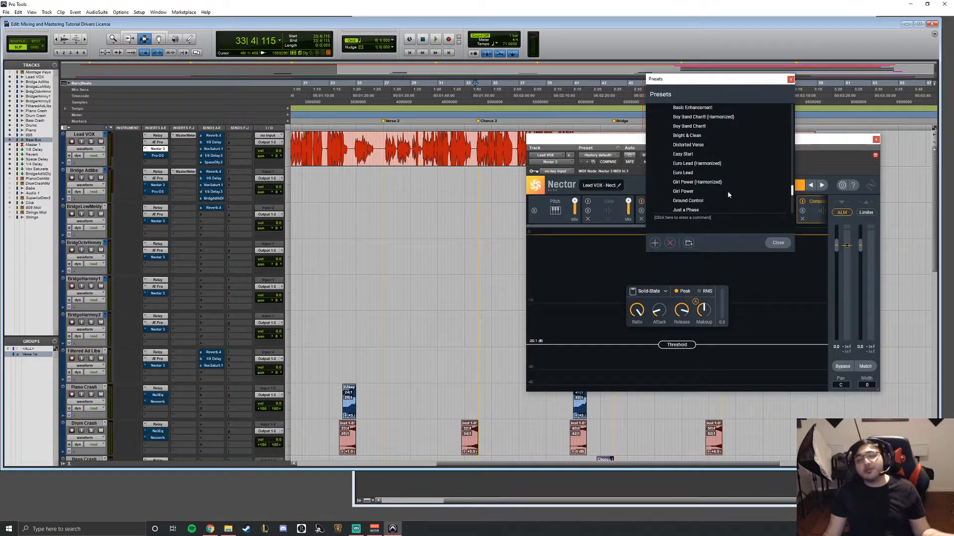
scroll(726, 191, "down", 1)
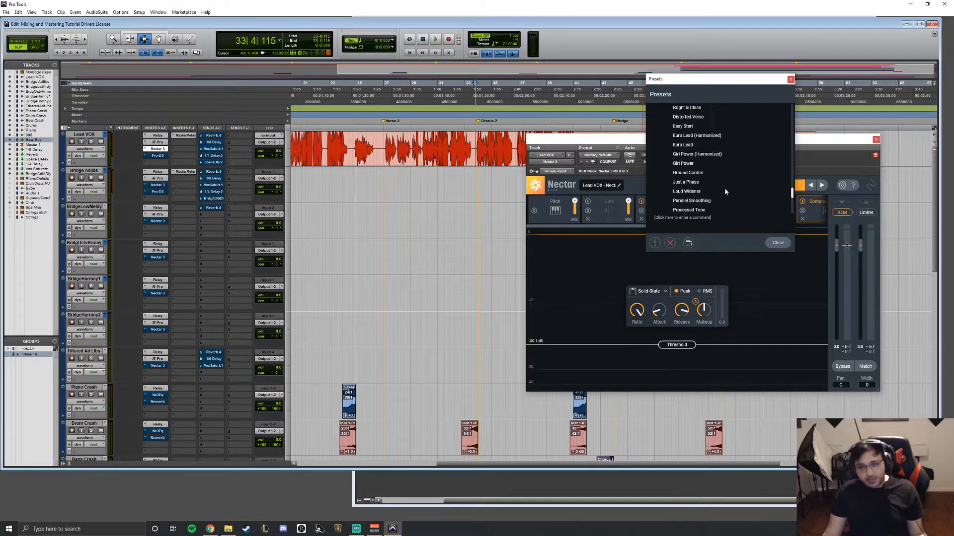
left_click(790, 79)
- Move the Nectar 3 window below the Lead VOX clip and launch its Vocal Assistant
left_click_drag(667, 144, 644, 235)
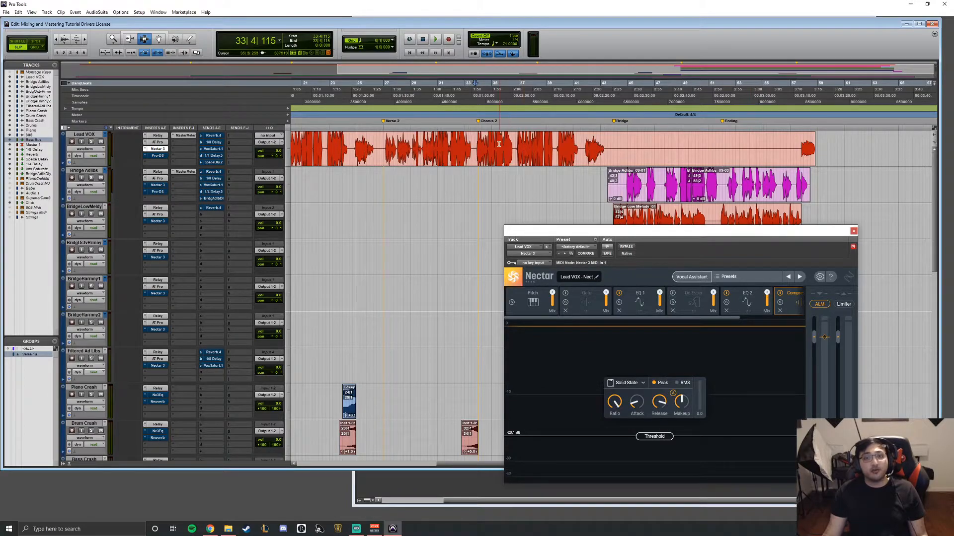
left_click(690, 276)
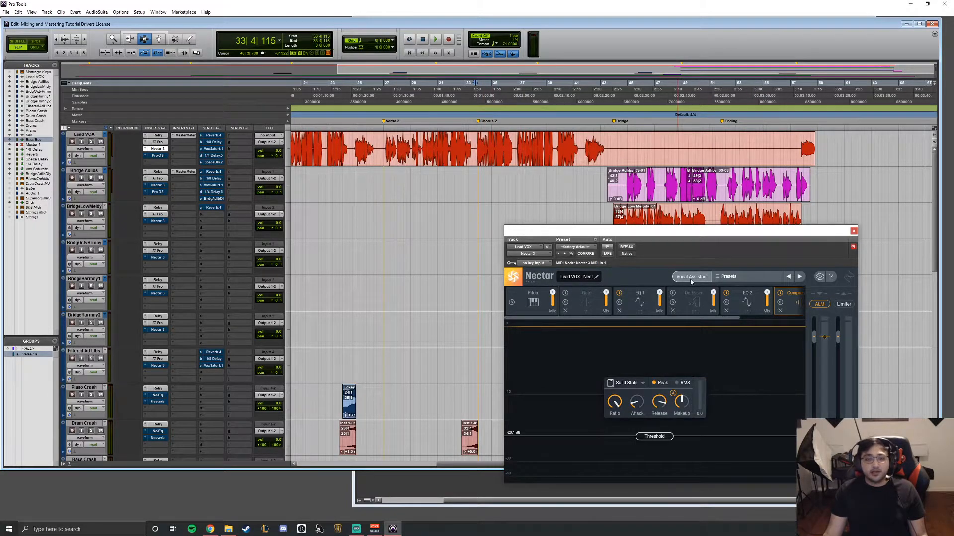
scroll(167, 324, "down", 4)
scroll(186, 238, "up", 1)
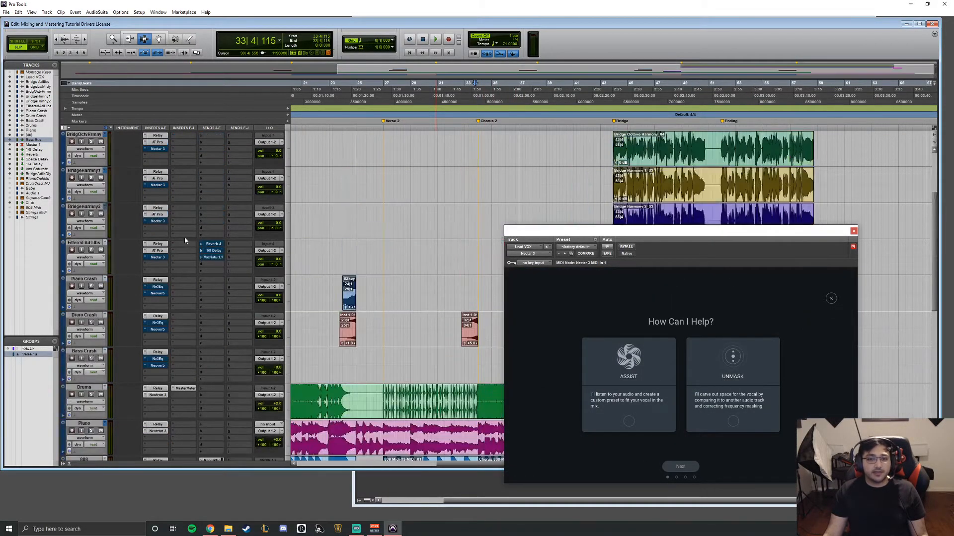
scroll(187, 238, "down", 7)
scroll(194, 249, "up", 8)
scroll(204, 273, "up", 2)
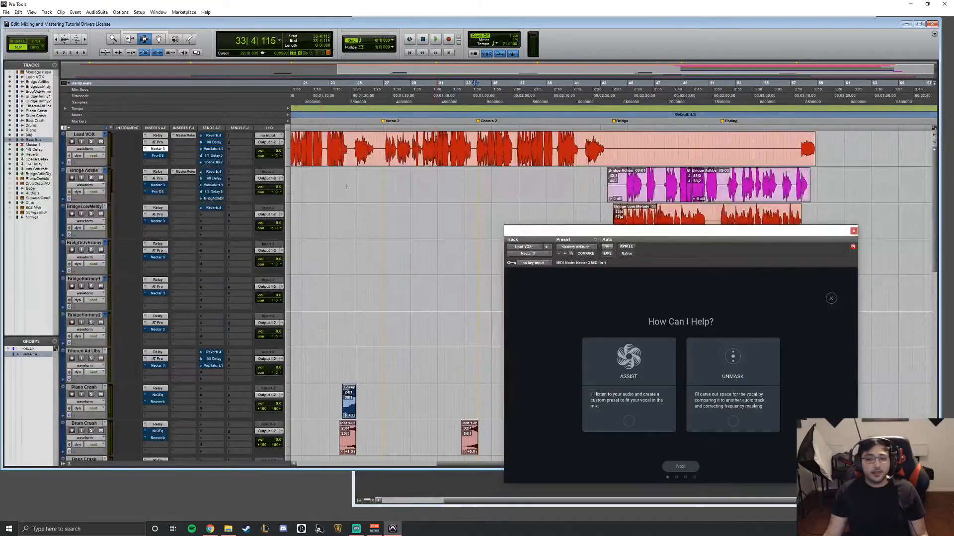
- Run Assist with the Modern vibe and Moderate intensity while playing Lead VOX from Chorus 2, and accept the suggested settings
left_click(629, 377)
left_click(695, 469)
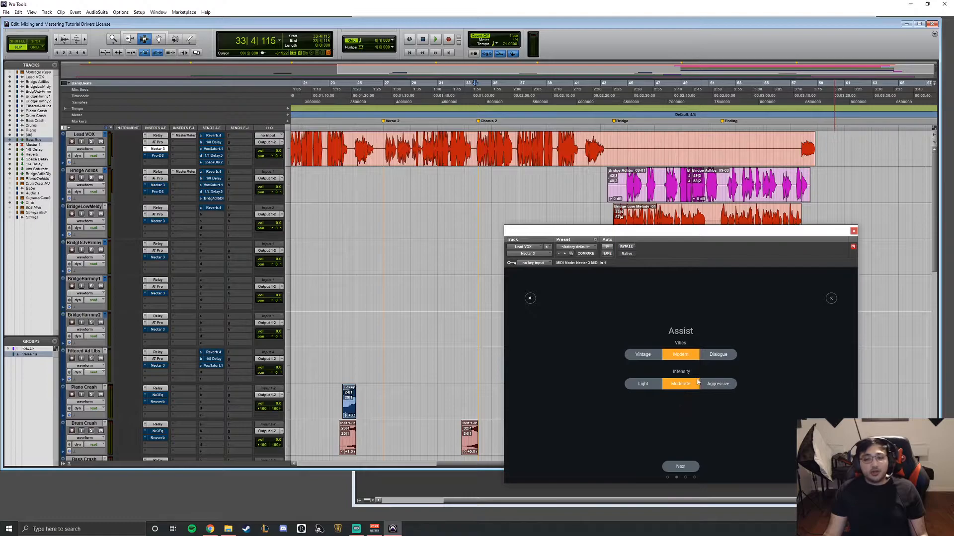
left_click(680, 467)
key("space")
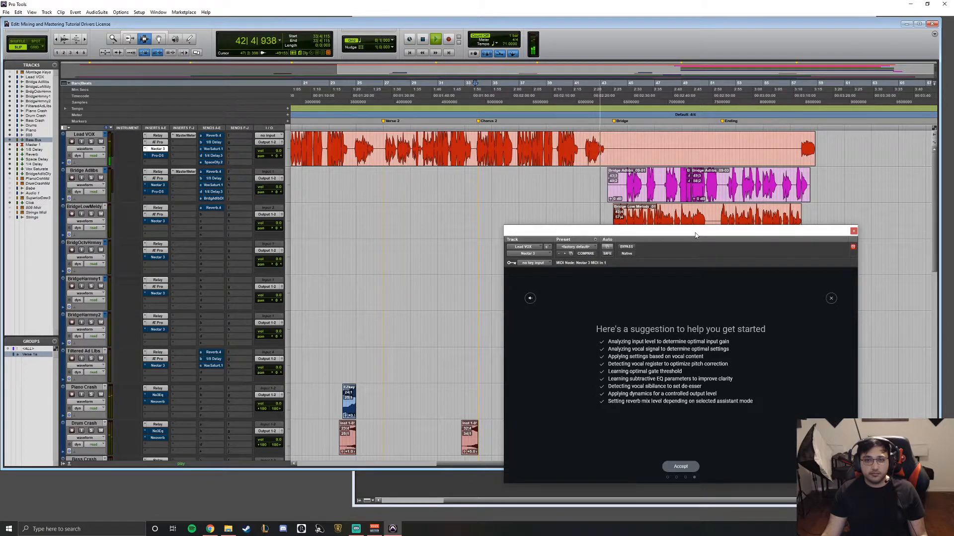
key("space")
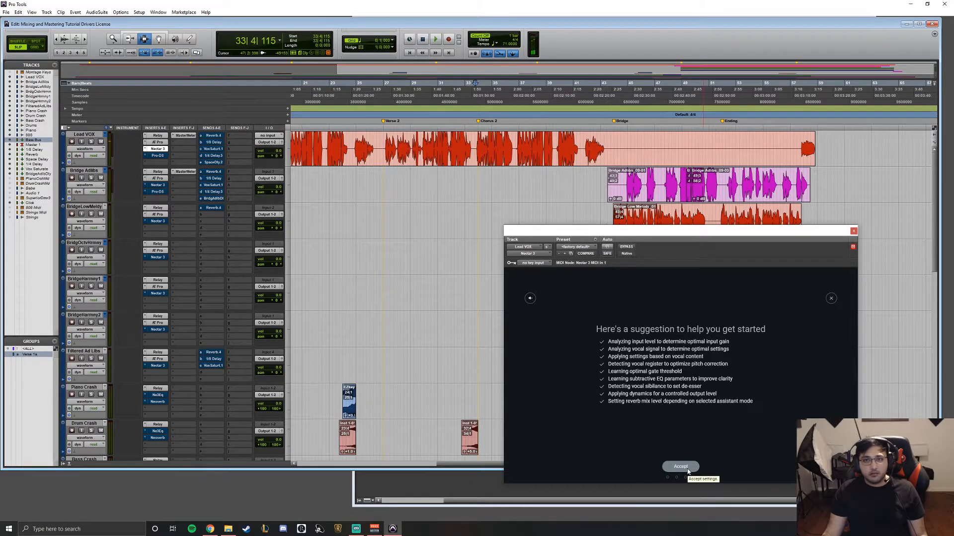
left_click(688, 472)
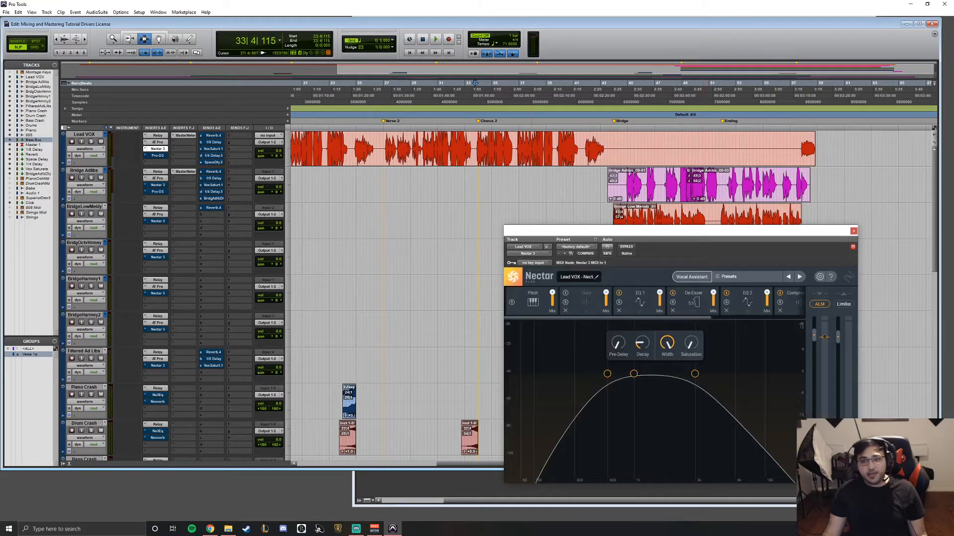
- Show Nectar 3's EQ 1 module and examine the frequency and gain of bands 2, 3 and 4
left_click(637, 310)
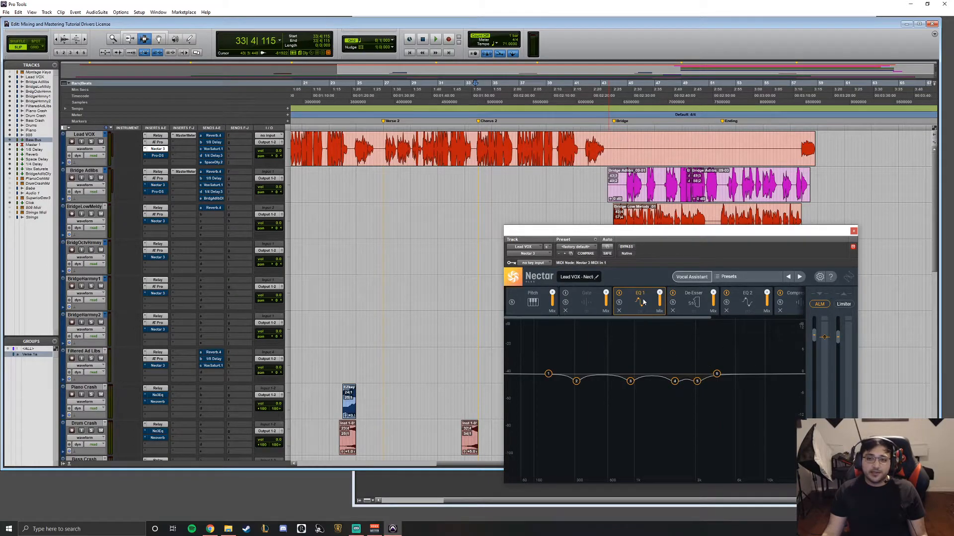
left_click(576, 382)
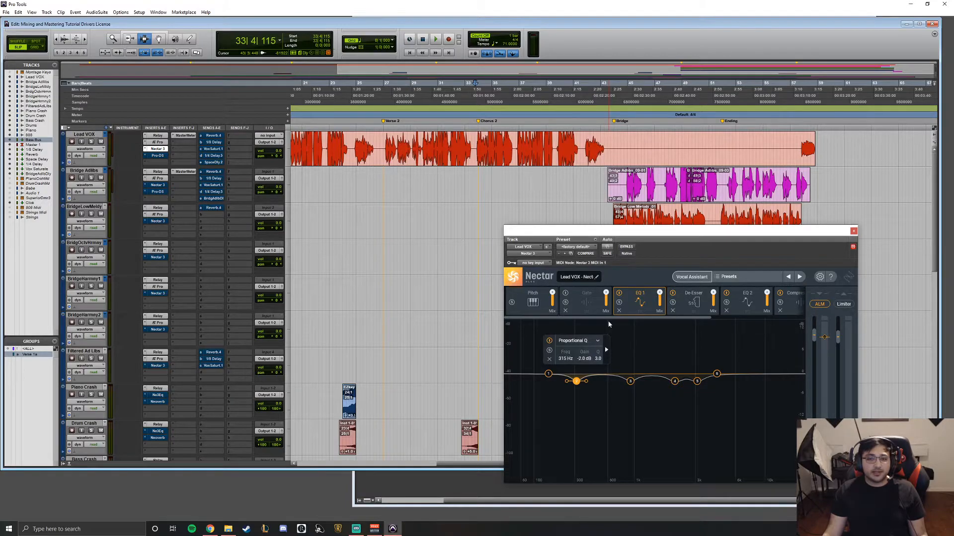
left_click(600, 390)
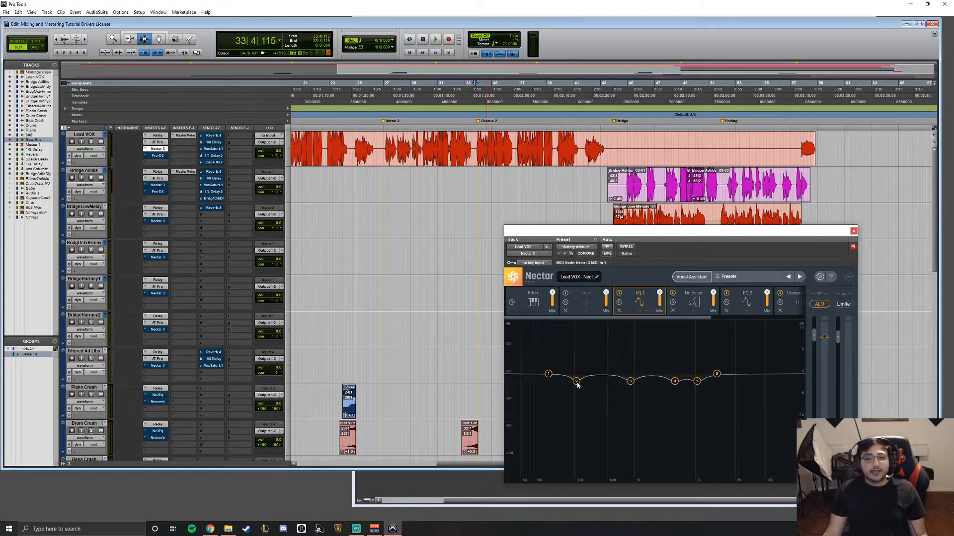
left_click(631, 382)
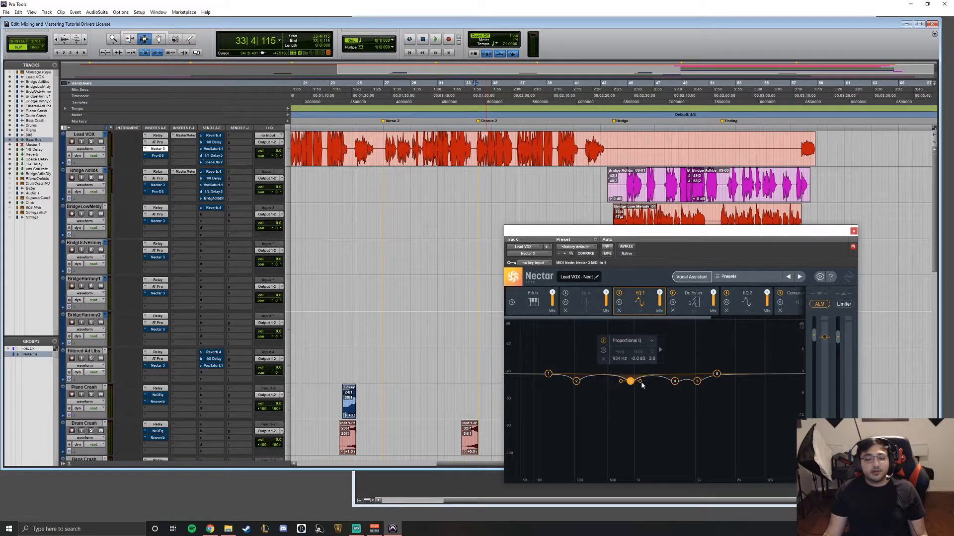
left_click(675, 382)
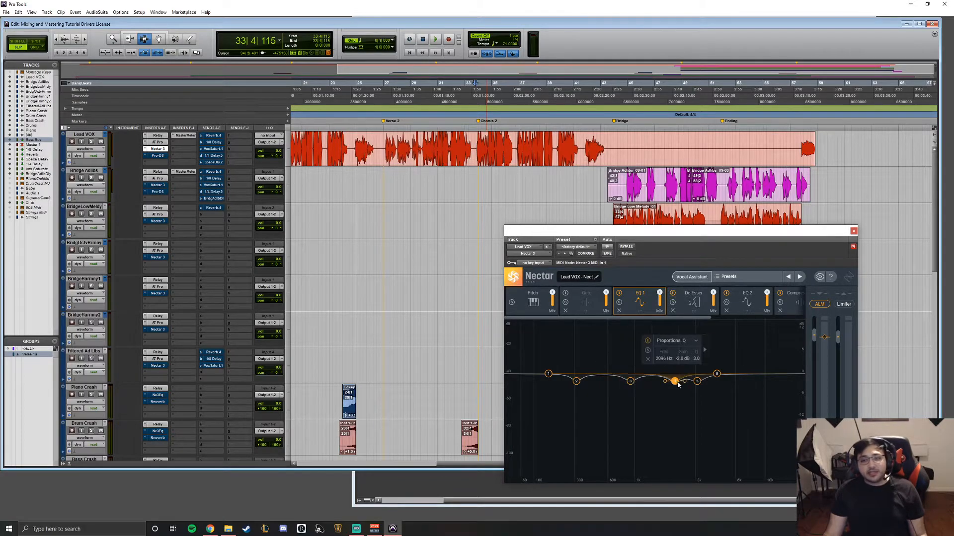
left_click(576, 383)
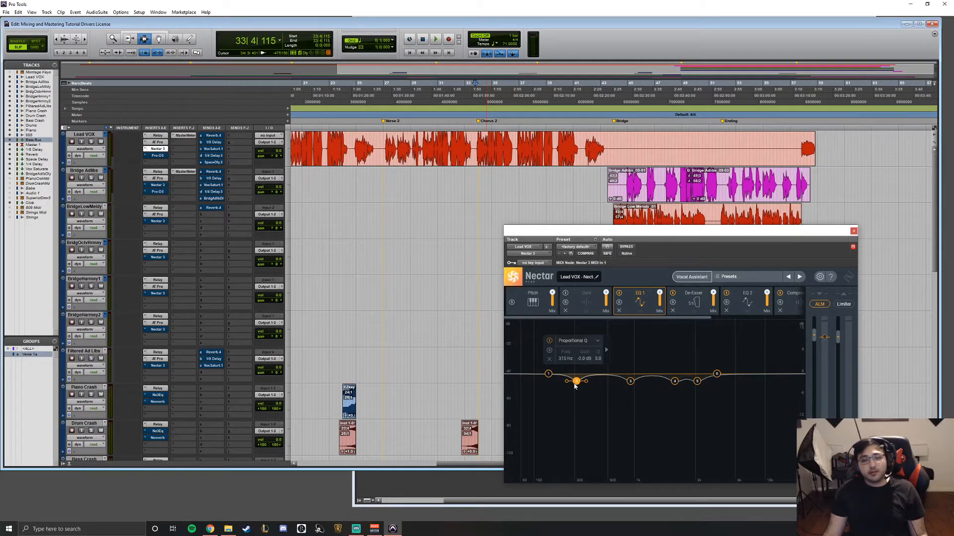
left_click(681, 339)
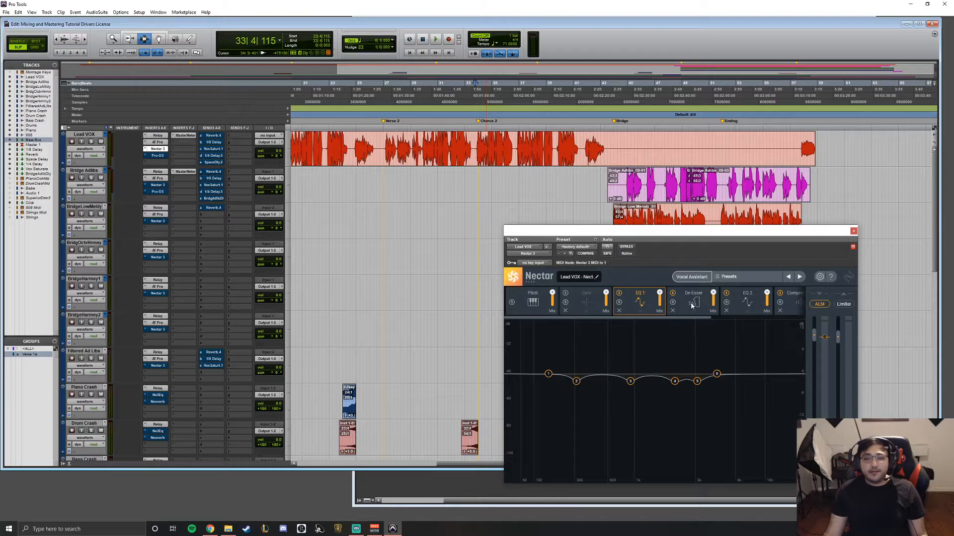
- Show the EQ 2 module, inspect its high-pass band 1, and play the vocal from Chorus 2 to check it
left_click(750, 302)
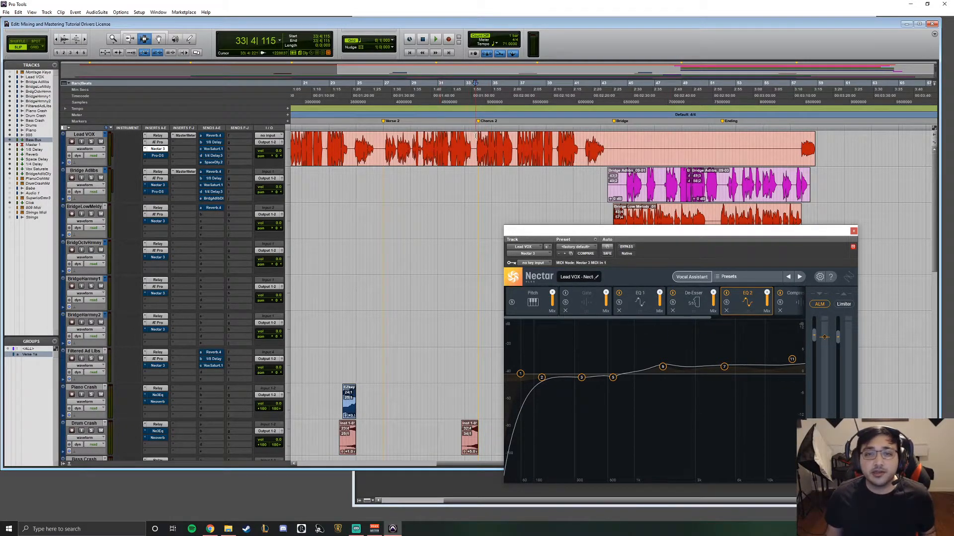
left_click(524, 377)
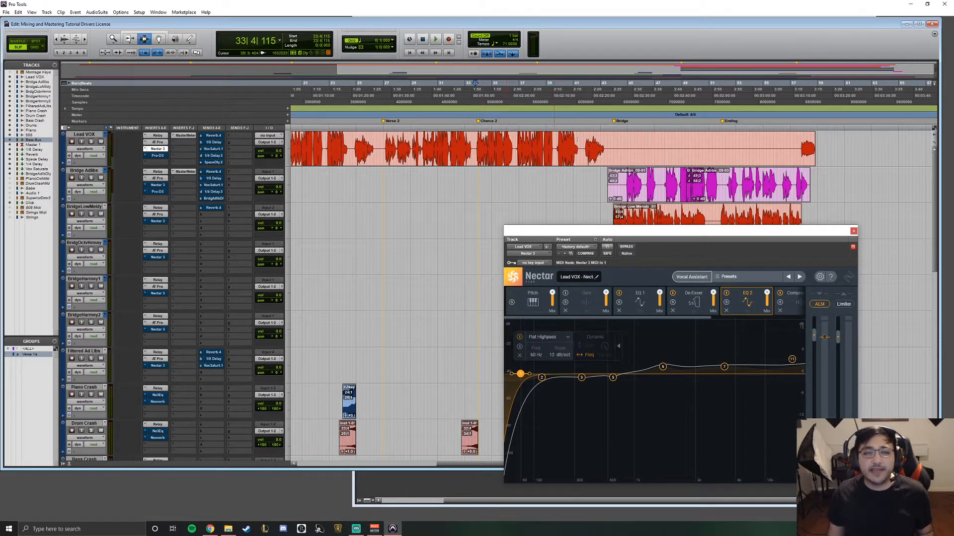
key("space")
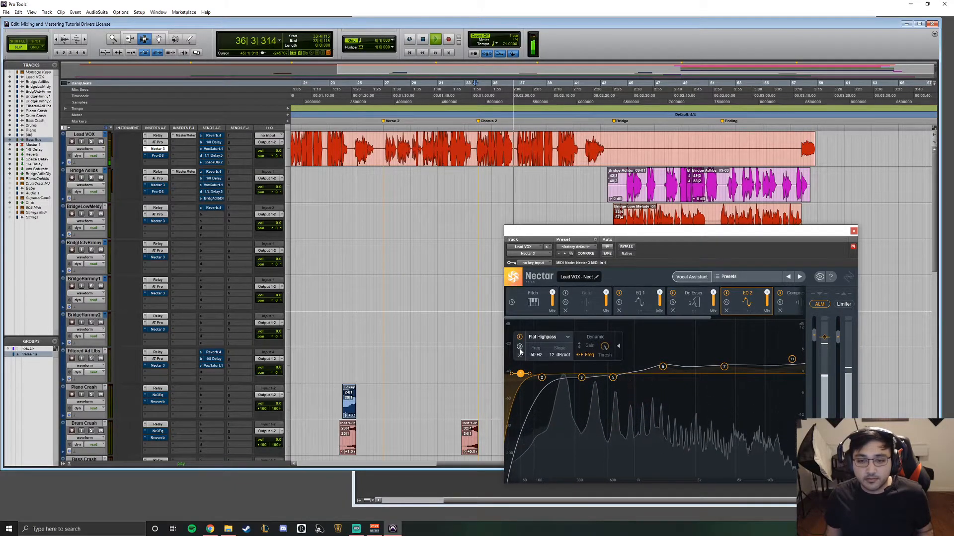
key("space")
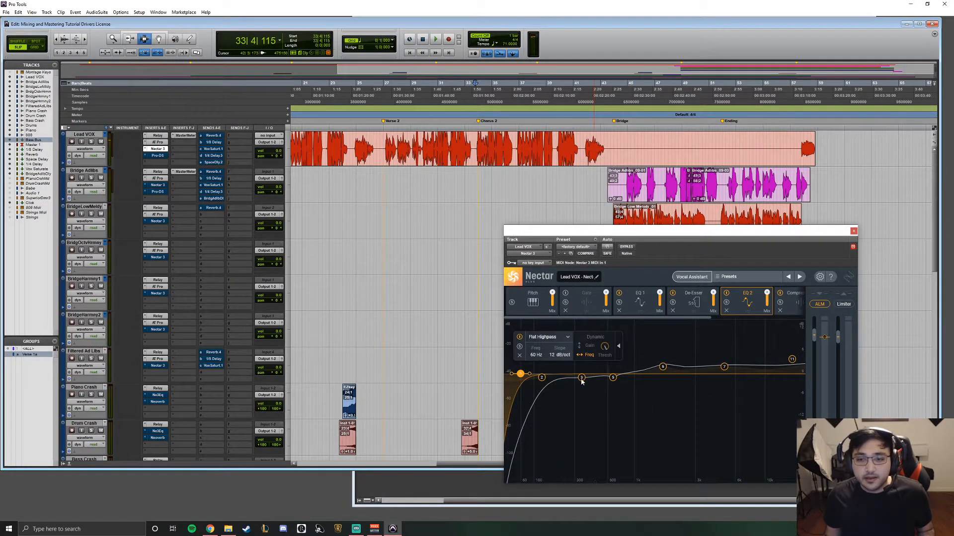
- Expand EQ 2 band 3's dynamic settings, lower the band to -2.0 dB at about 355 Hz, and start playback
left_click(582, 380)
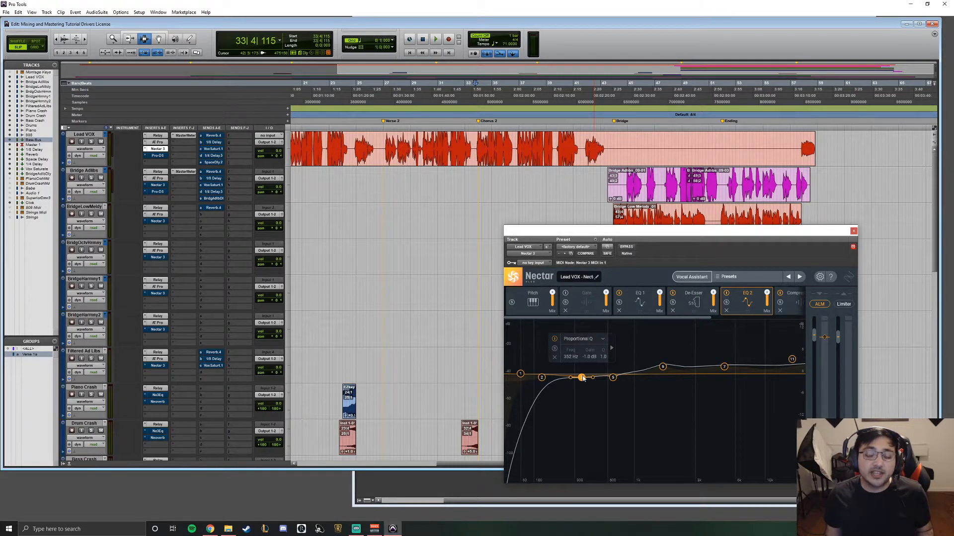
left_click(611, 348)
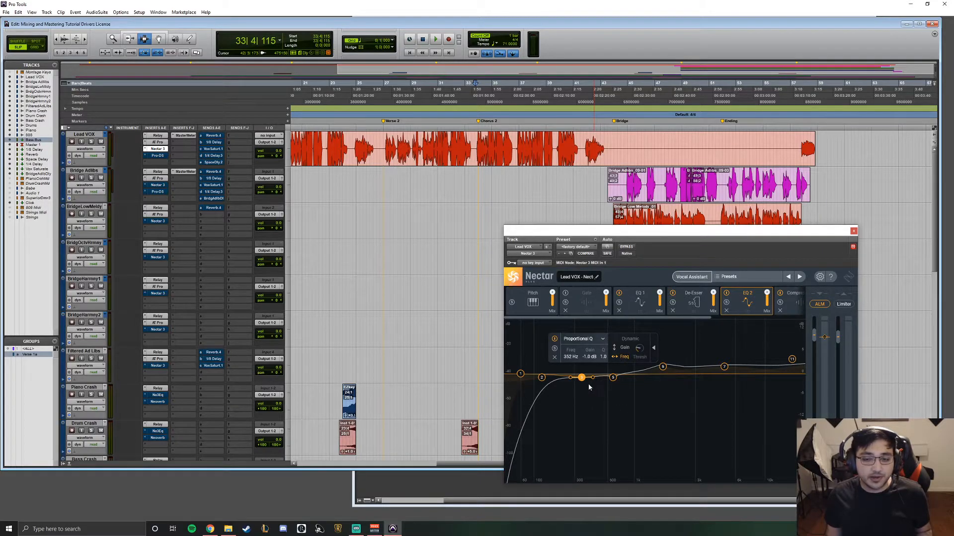
left_click_drag(583, 380, 584, 384)
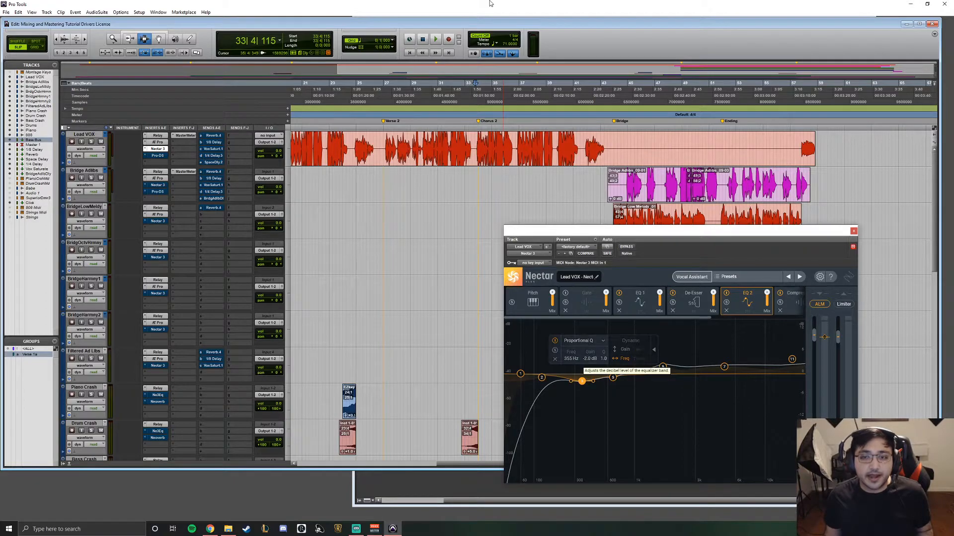
key("space")
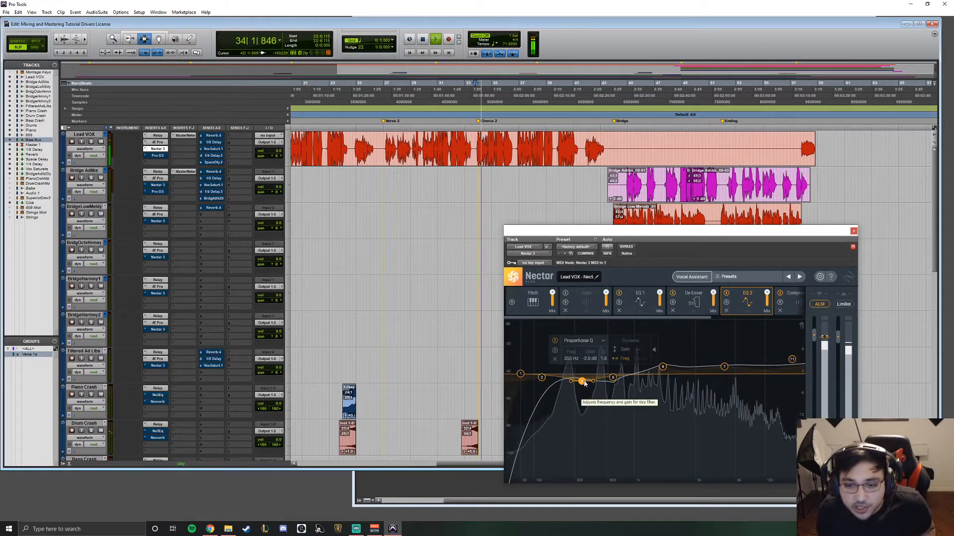
- Move EQ 2 band 3 to about 291 Hz at -2.2 dB and audition the change on Lead VOX
key("space")
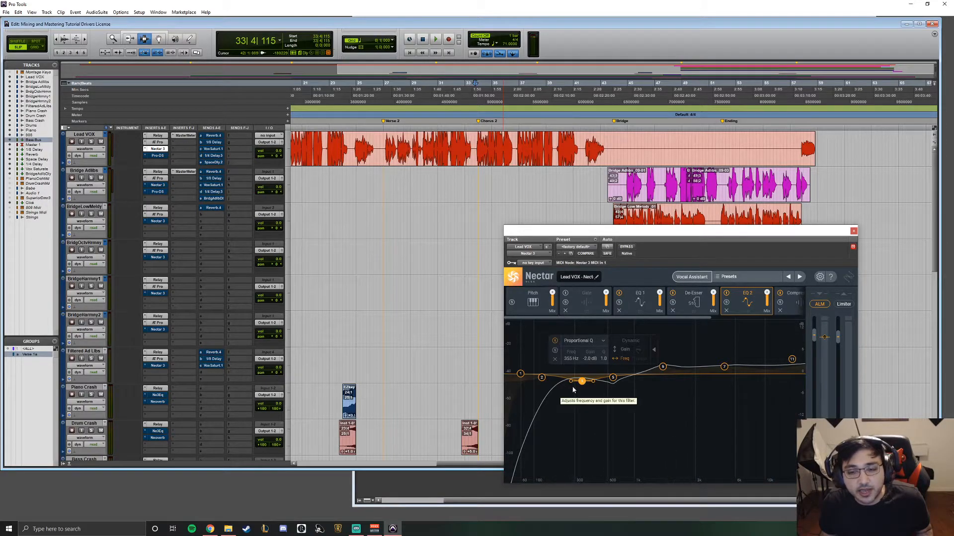
left_click_drag(583, 383, 574, 383)
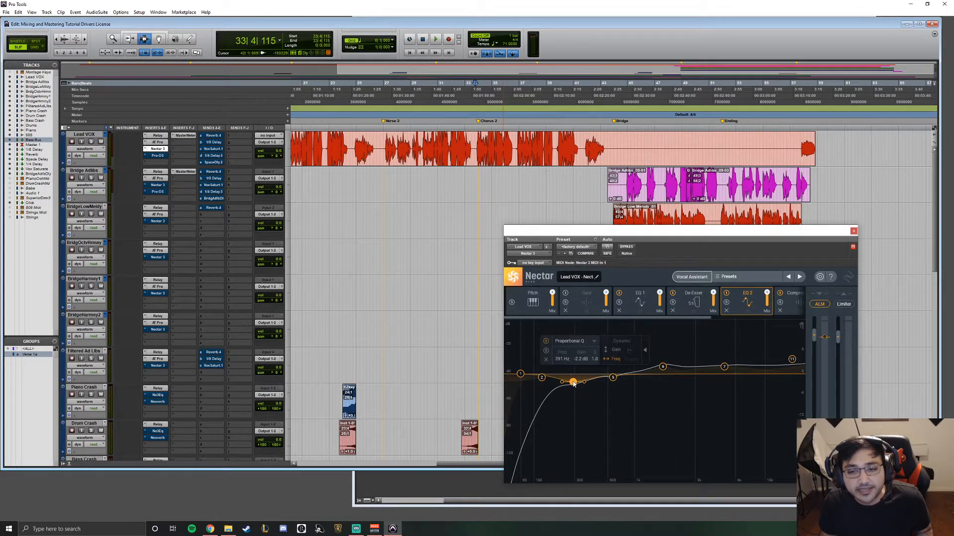
key("space")
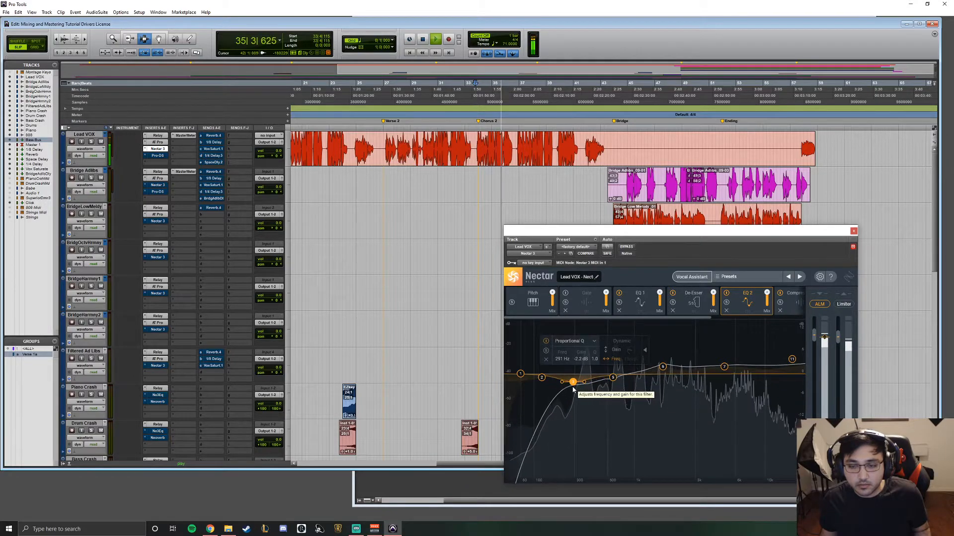
key("space")
- Enable dynamic Freq mode on EQ 2 band 5, move it to about 458 Hz at -2.8 dB, and play the vocal
left_click(613, 378)
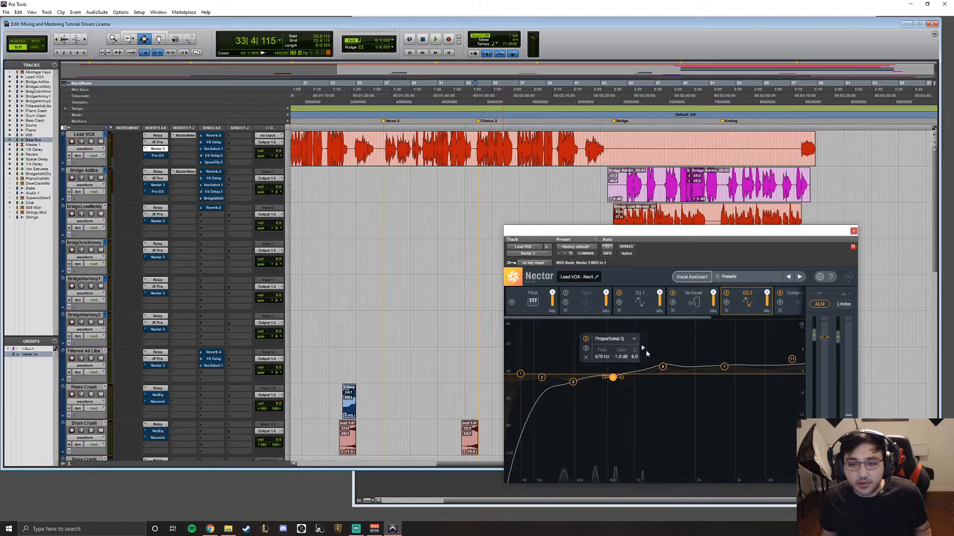
left_click(643, 349)
left_click(651, 366)
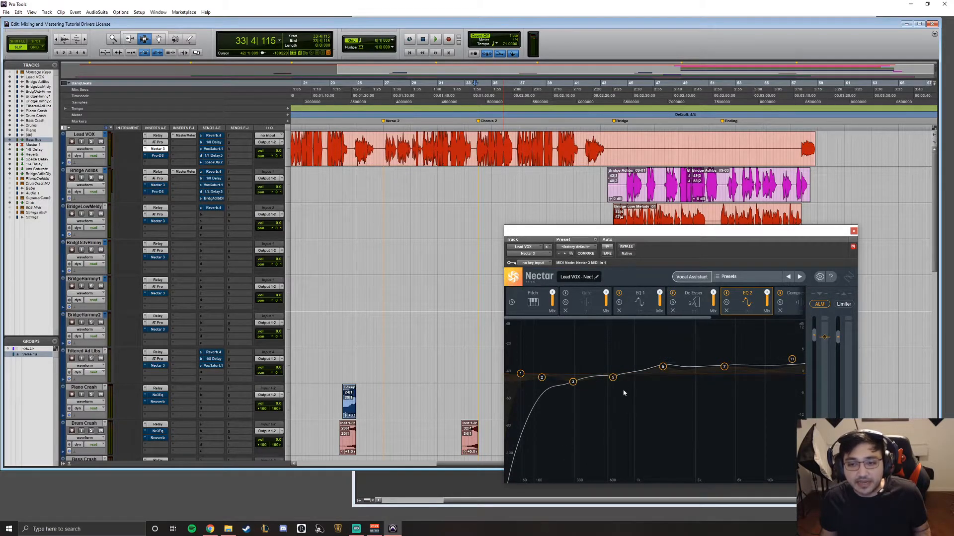
key("space")
left_click_drag(613, 379, 597, 389)
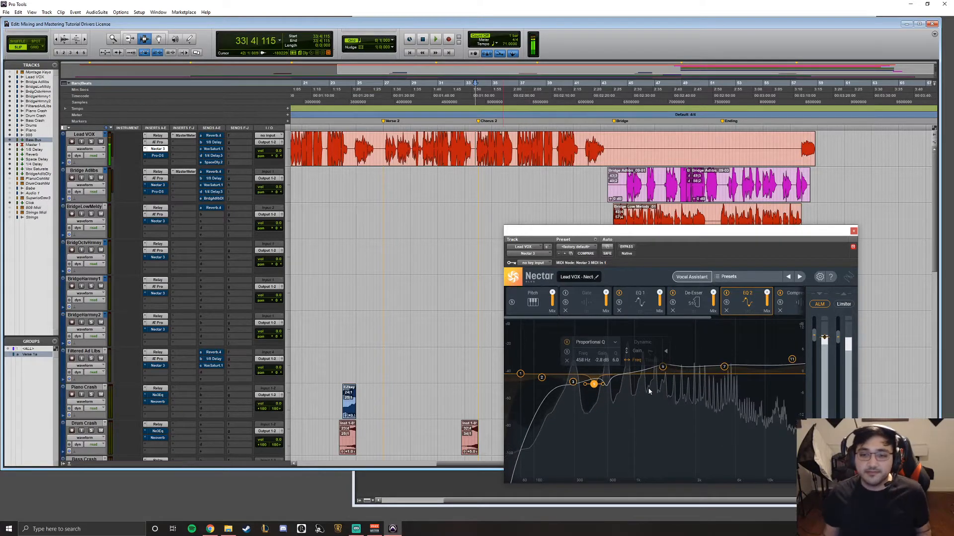
key("space")
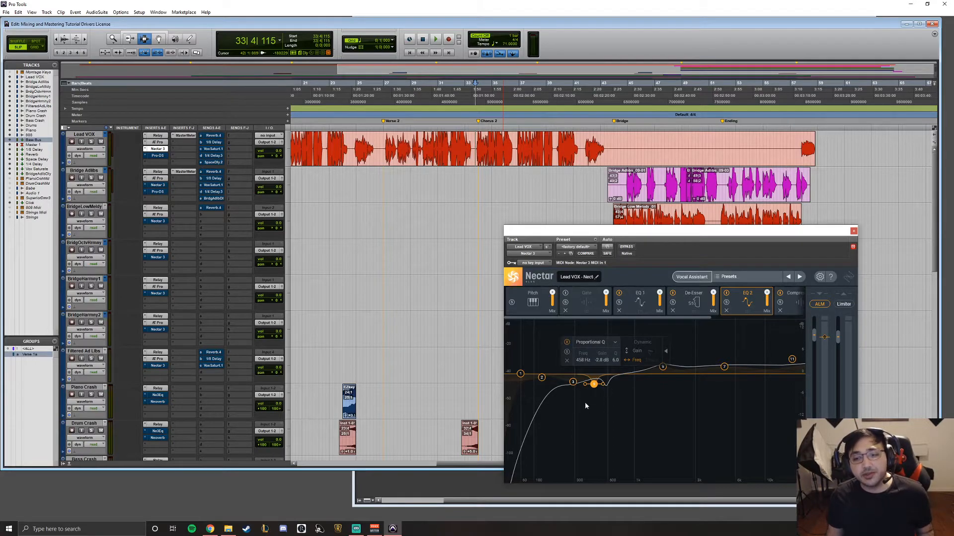
left_click(676, 388)
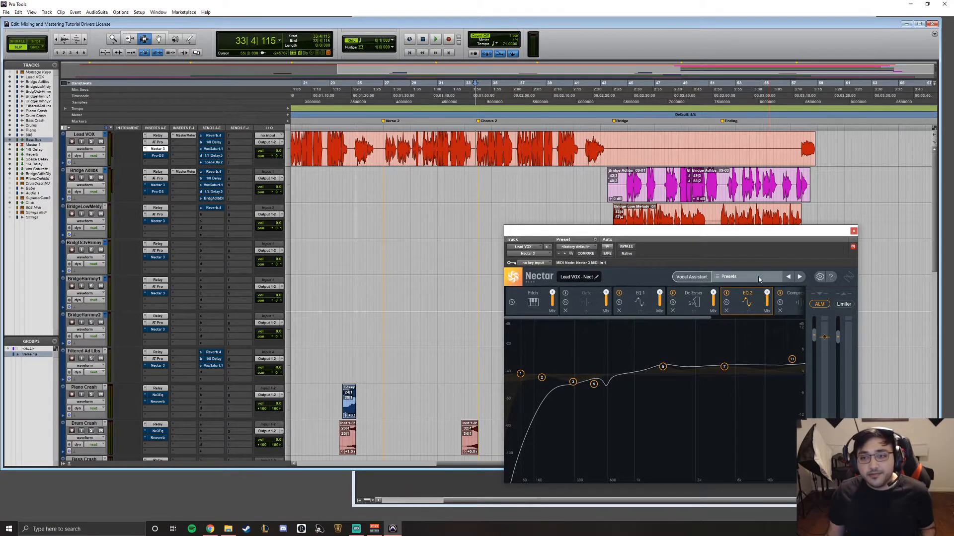
- Reload the Scott Main preset in Nectar 3 to discard the EQ 2 adjustments
left_click_drag(701, 318, 715, 318)
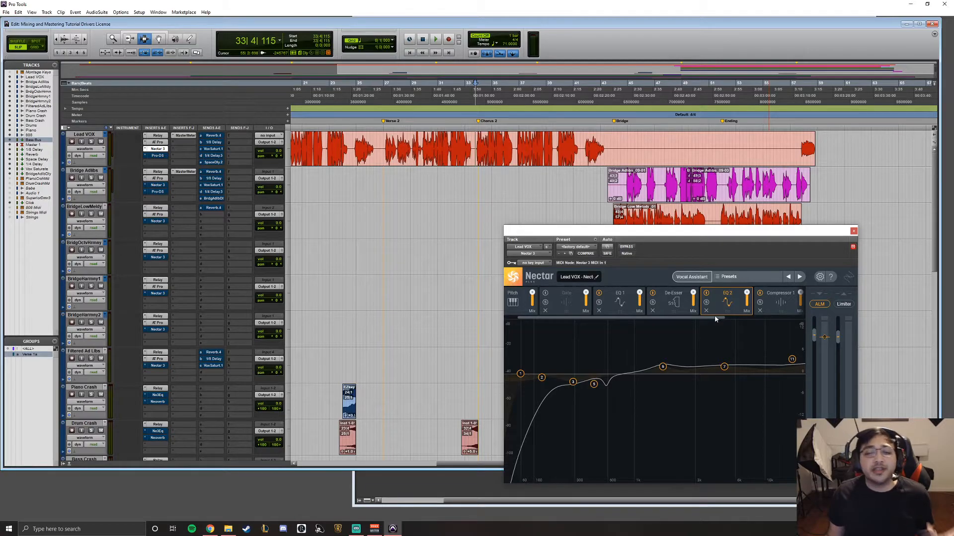
left_click_drag(715, 318, 710, 317)
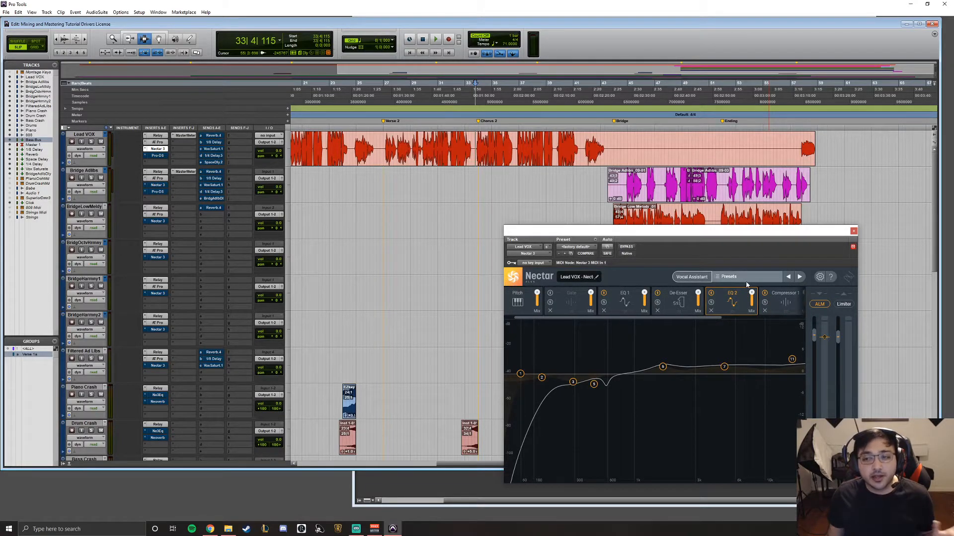
left_click(729, 276)
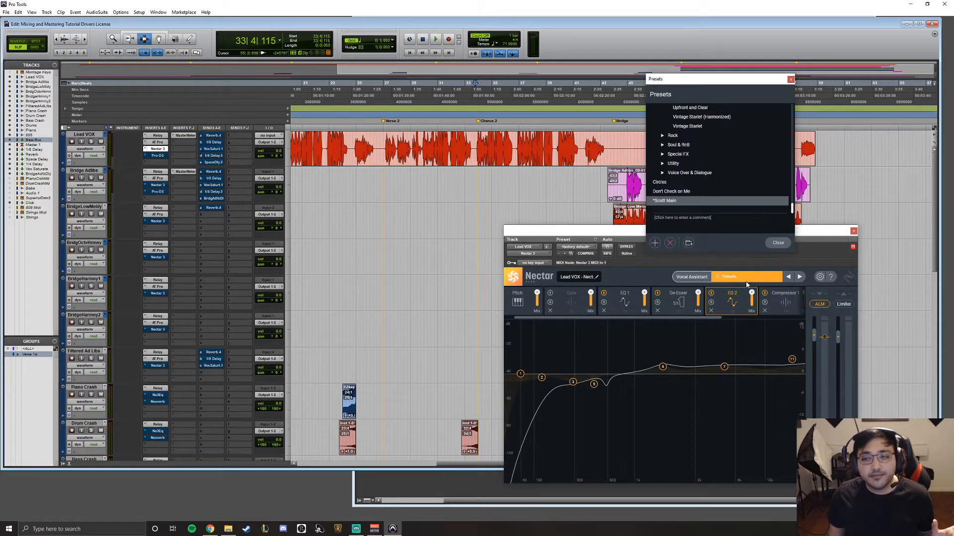
left_click(673, 201)
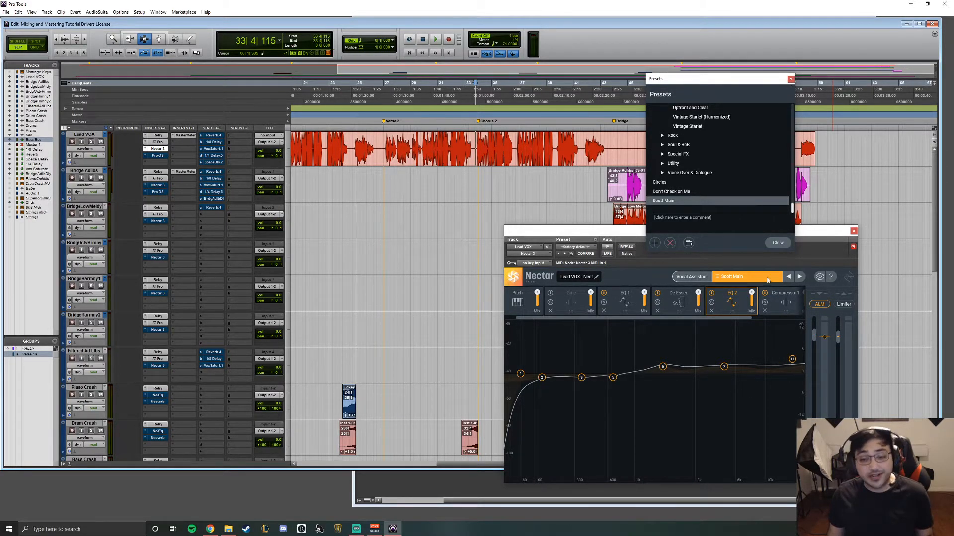
left_click(790, 80)
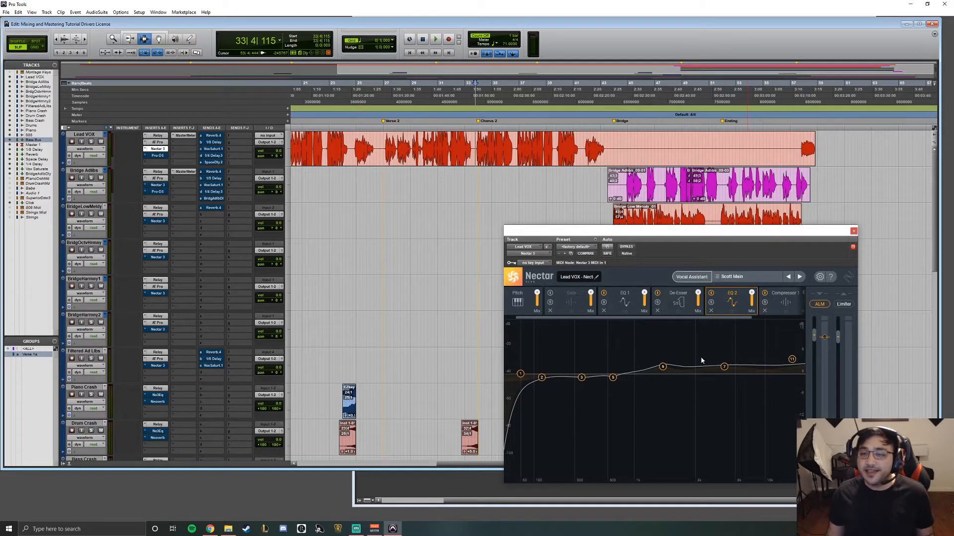
- Show the De-Esser module and inspect the settings of Compressor 1, the last module in the Nectar 3 chain
left_click(683, 303)
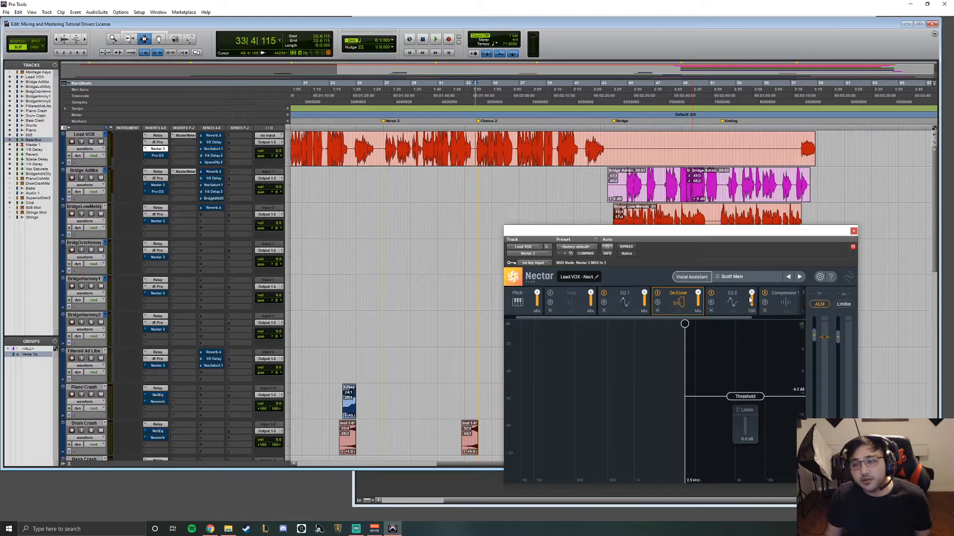
left_click(776, 303)
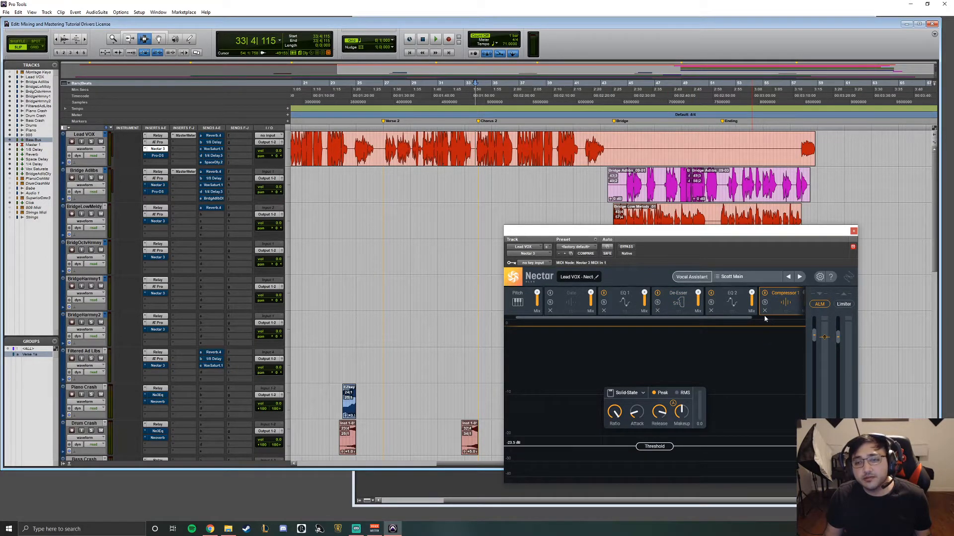
left_click_drag(740, 319, 795, 319)
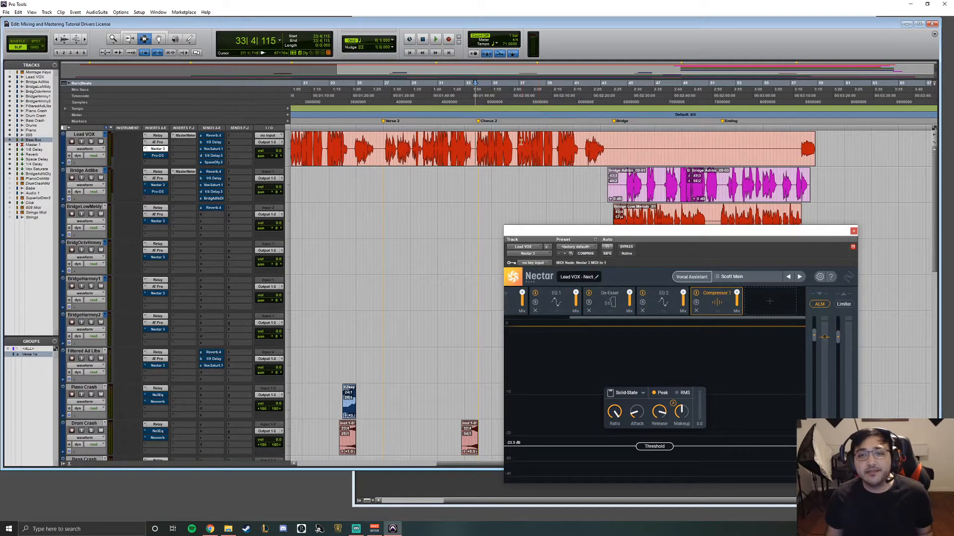
- Play Lead VOX twice from about bar 36 in Chorus 2 and watch Compressor 1's gain reduction
left_click(517, 141)
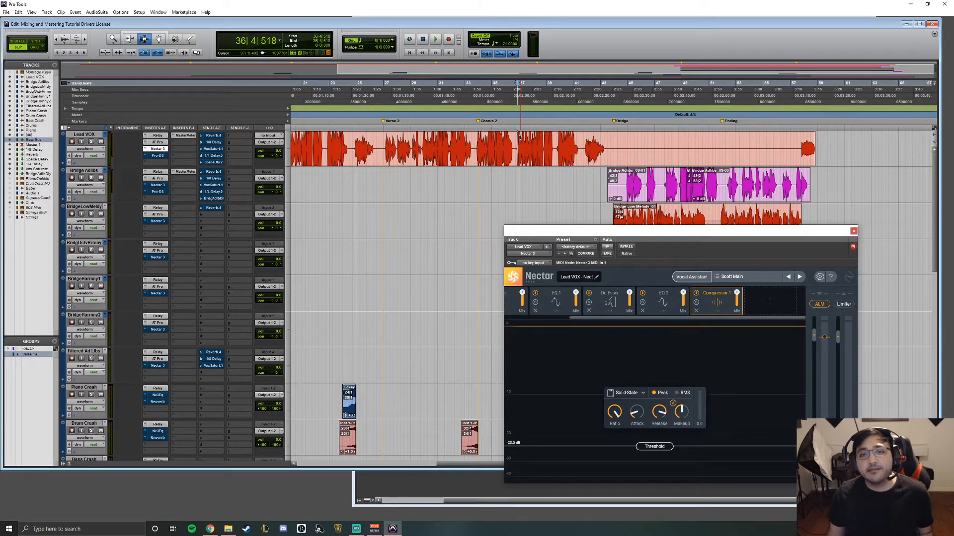
key("space")
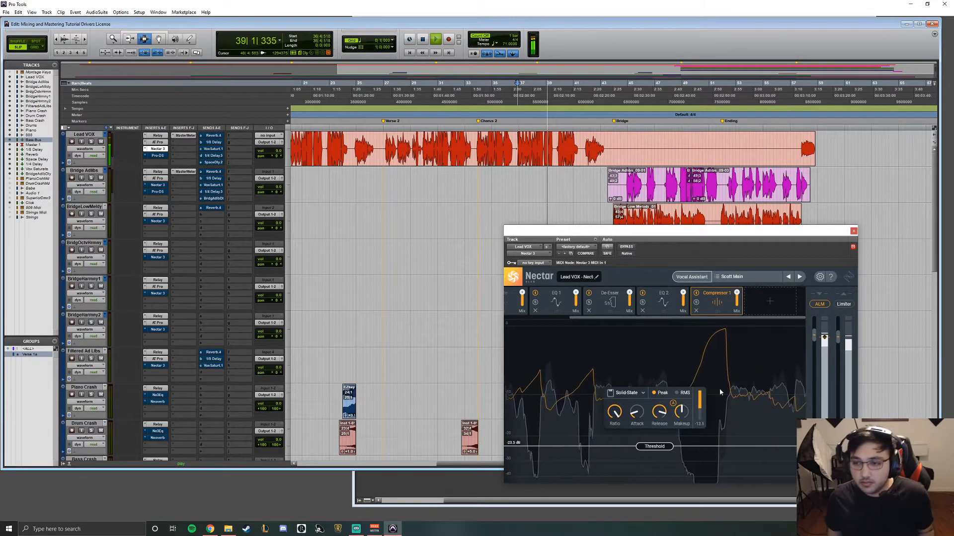
key("space")
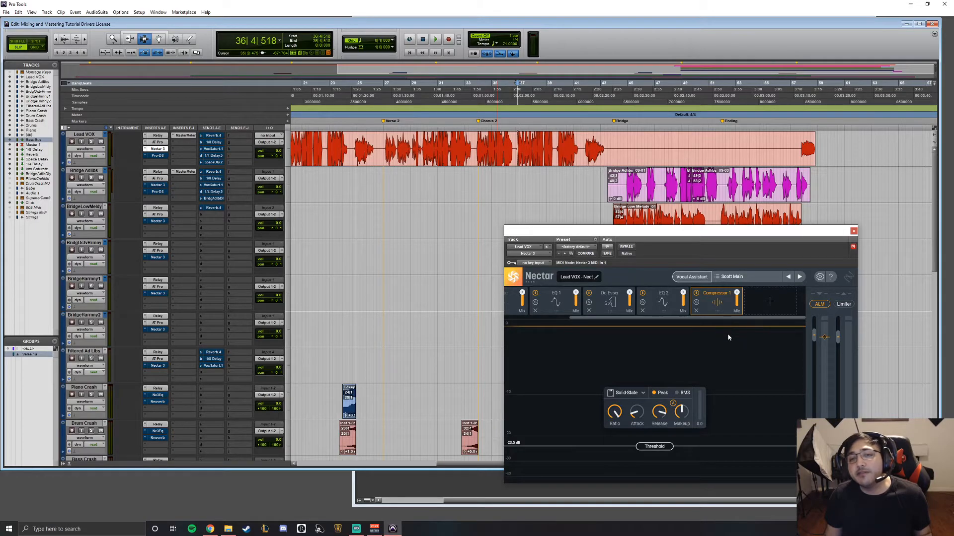
key("space")
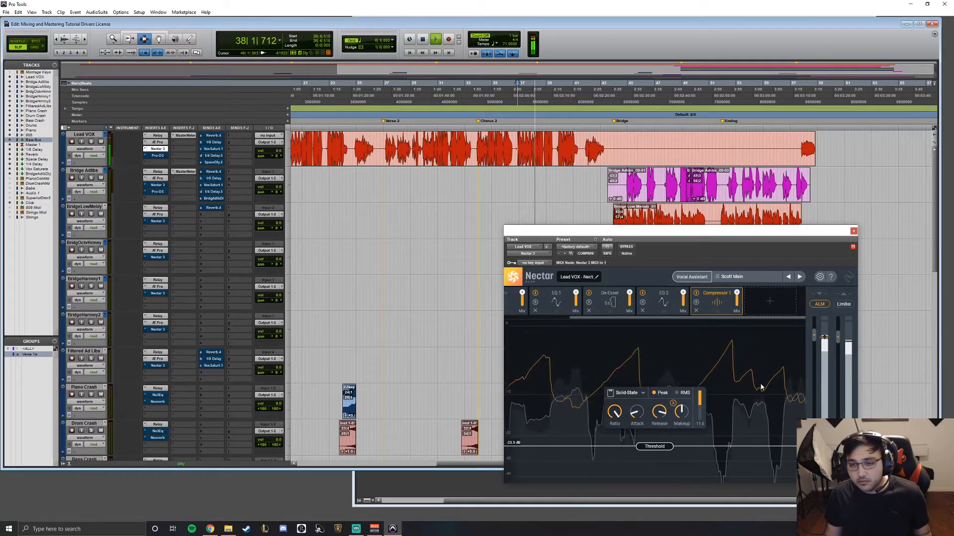
key("space")
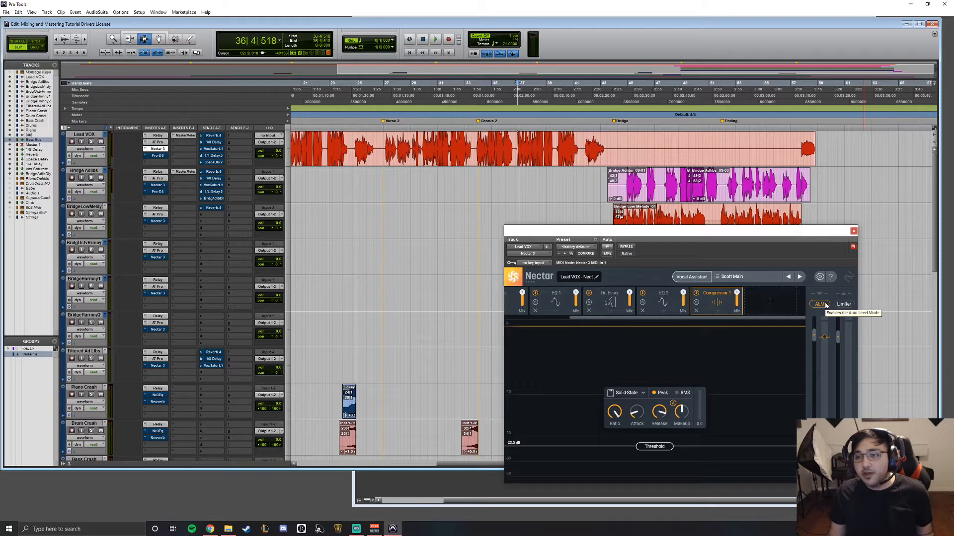
- Check the Auto Level Mode target against playback of Lead VOX from bar 36 and from the start of Verse 1
mouse_move(825, 339)
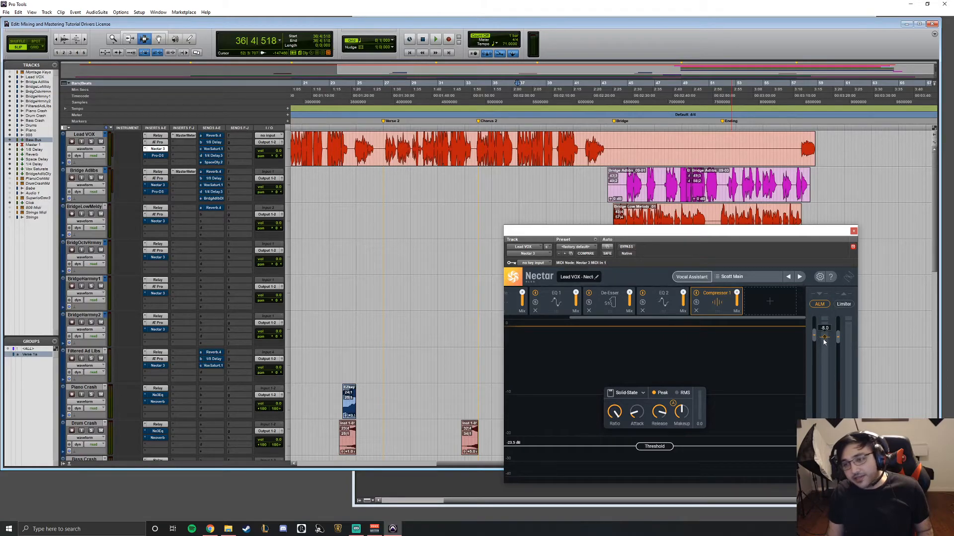
key("space")
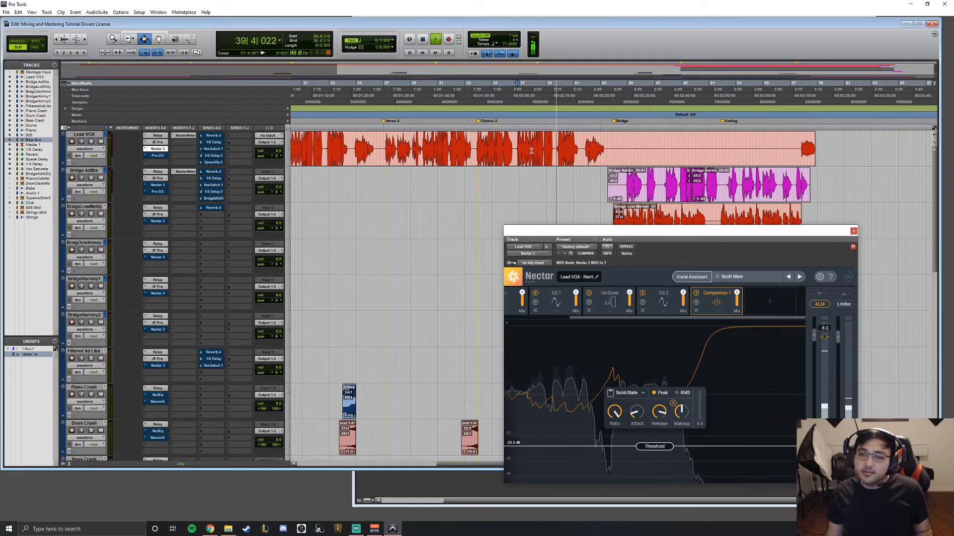
key("space")
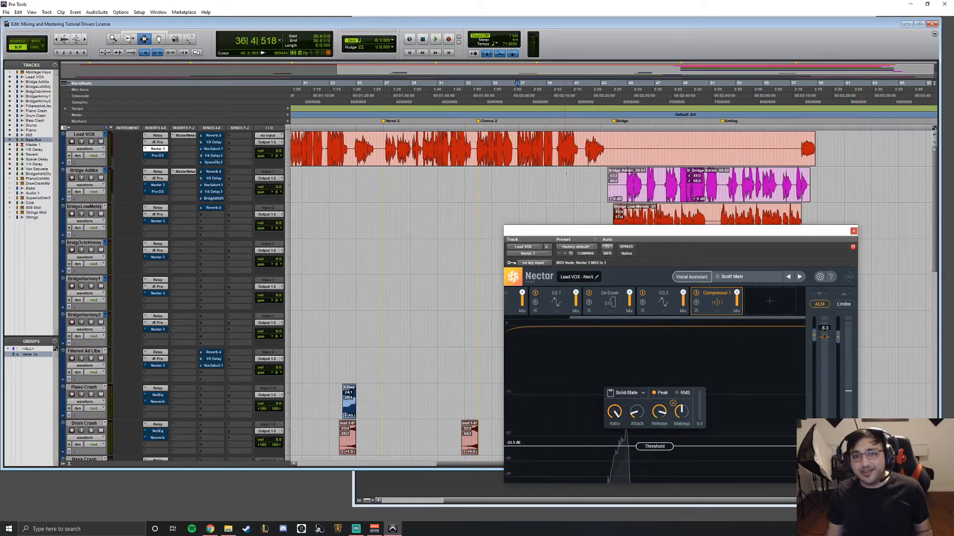
key("Home")
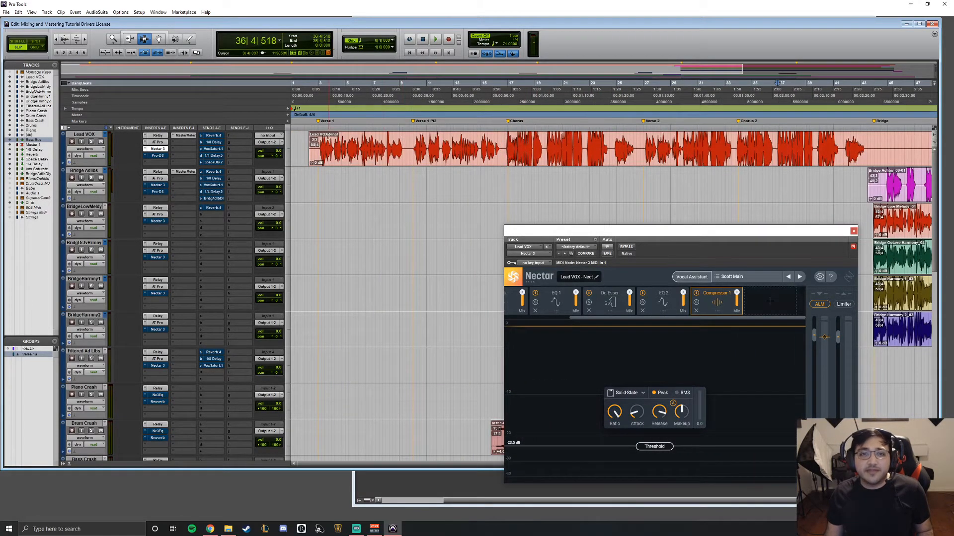
left_click(321, 112)
key("space")
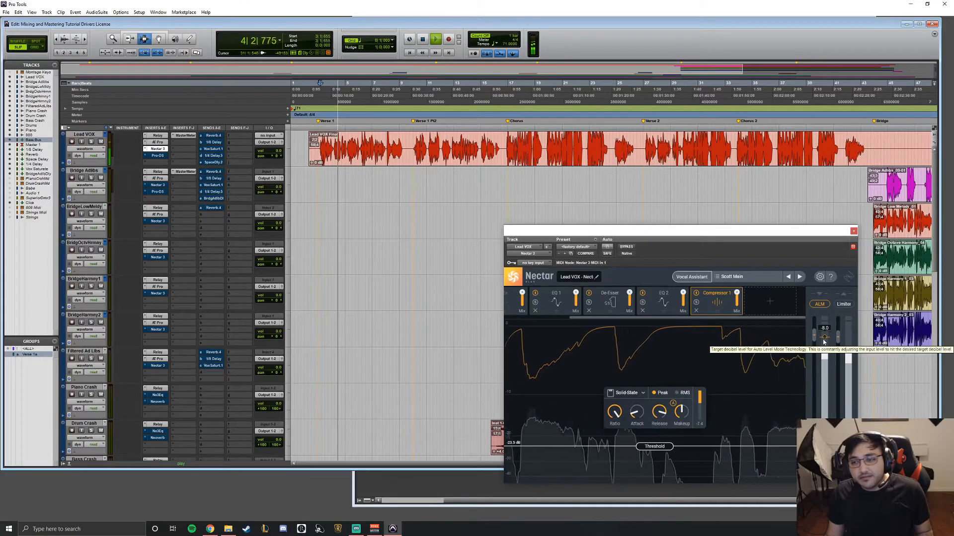
key("space")
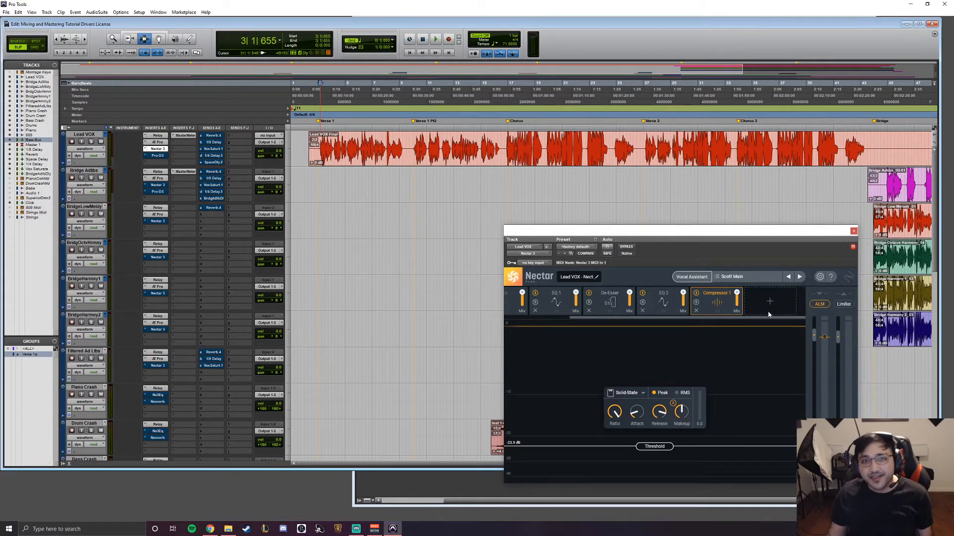
left_click(850, 305)
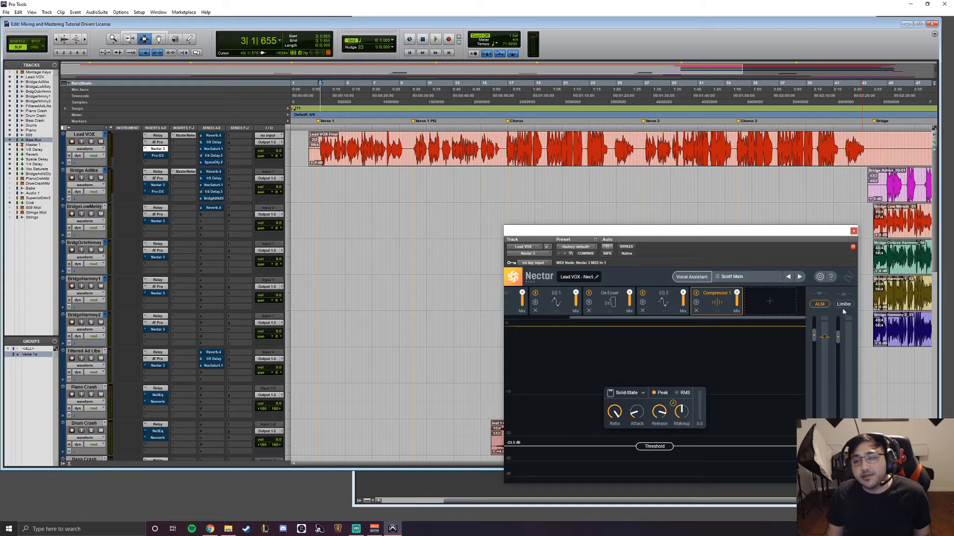
left_click_drag(848, 324, 848, 339)
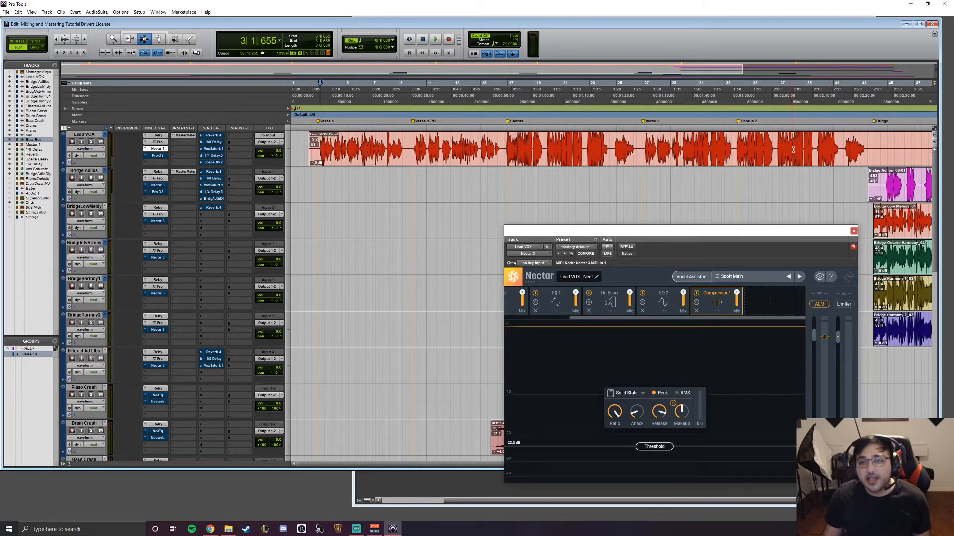
- Add a Harmony module after Compressor 1 and open the interval choices for its right-panned unison voice
scroll(619, 131, "right", 3)
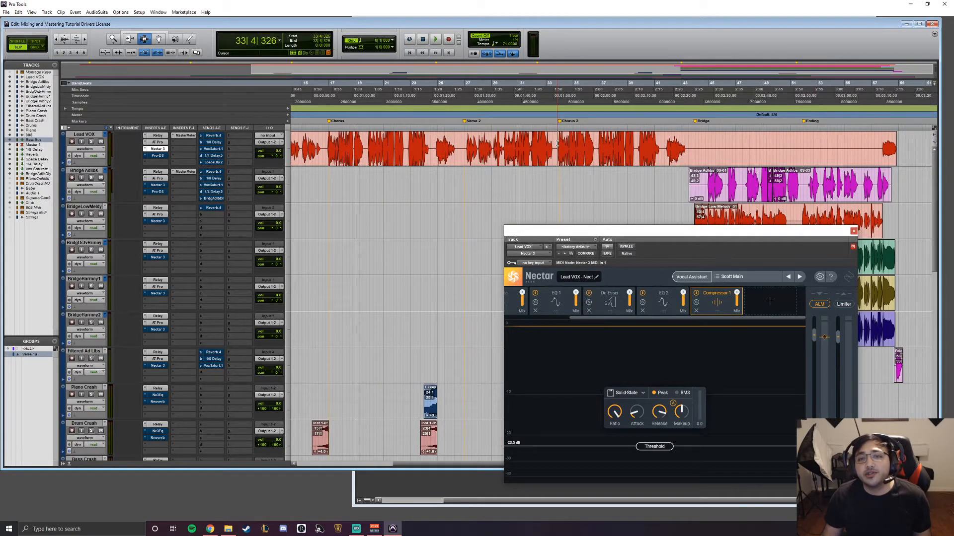
left_click(770, 302)
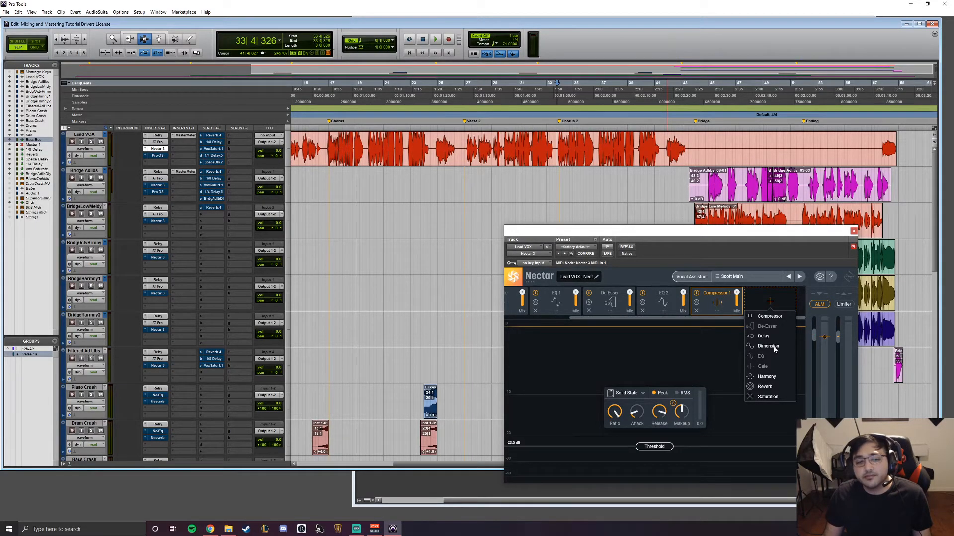
left_click(768, 378)
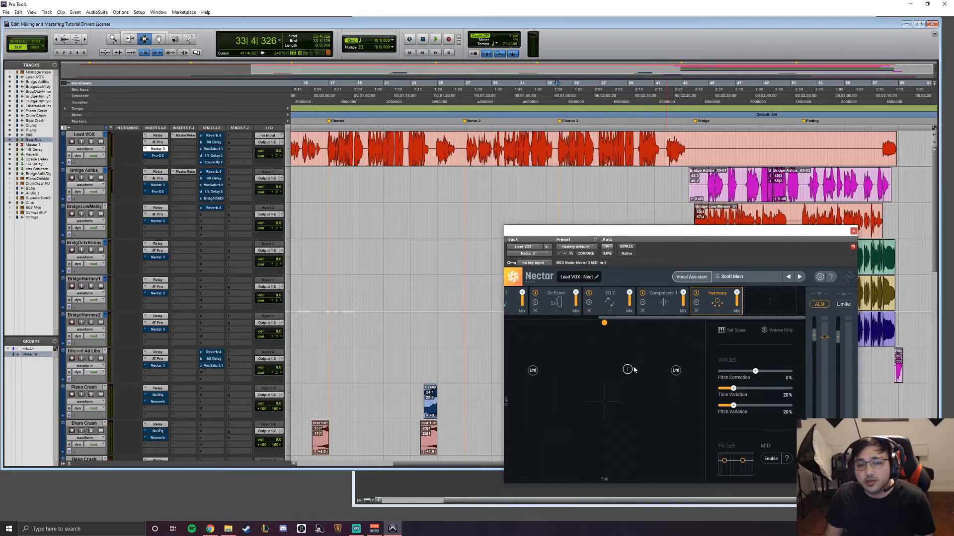
left_click(675, 371)
left_click(677, 338)
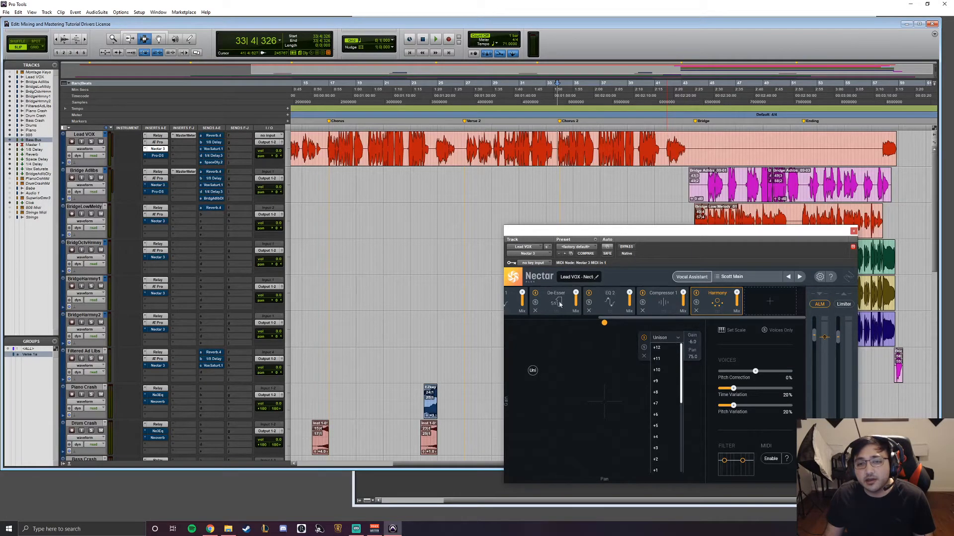
- Set the Pitch module's scale in Nectar 3 to the key of D#/Eb with the Major scale type
left_click_drag(640, 318, 548, 319)
left_click(532, 302)
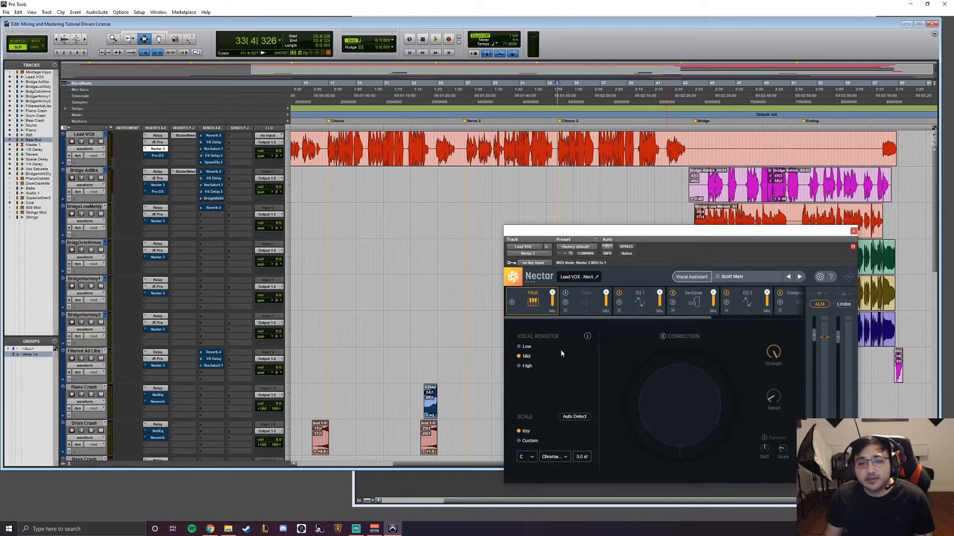
left_click(552, 457)
left_click(526, 457)
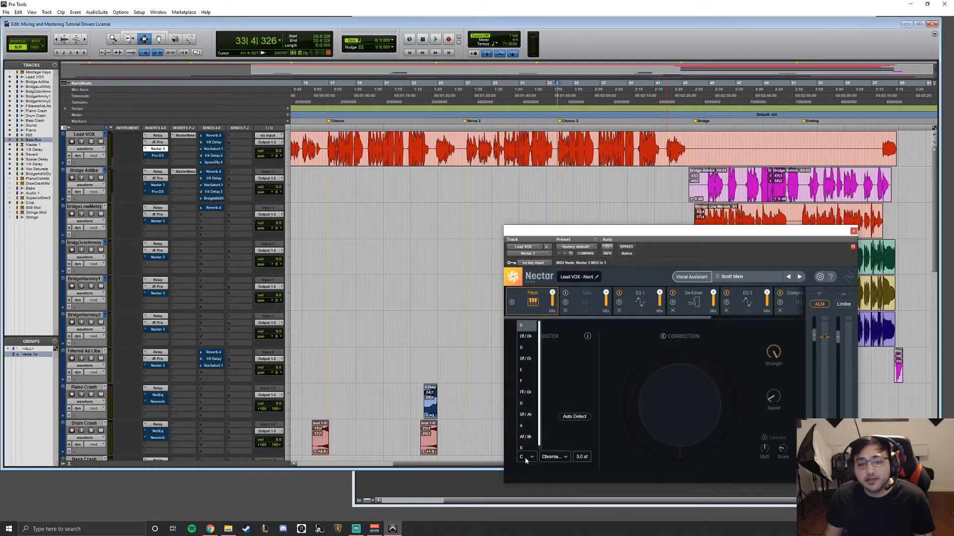
left_click(527, 358)
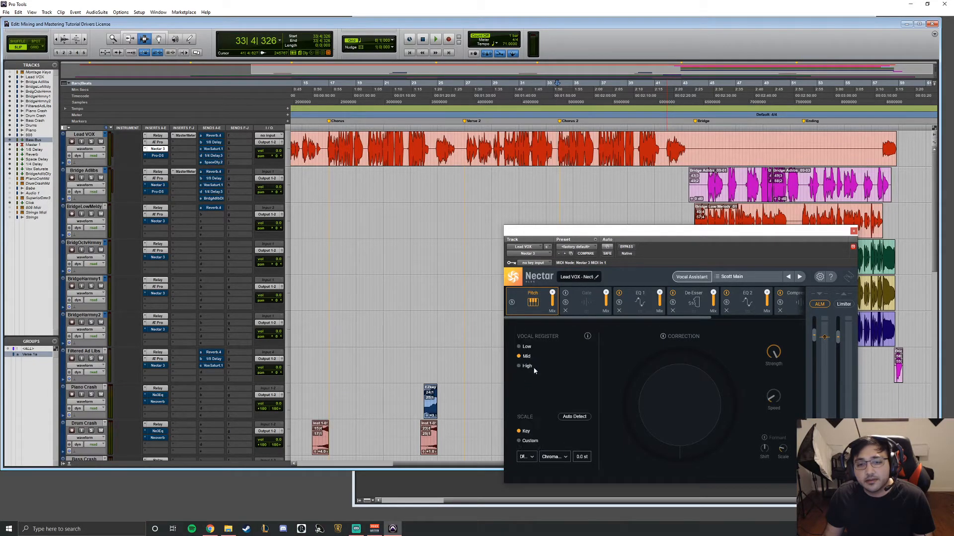
left_click(554, 459)
left_click(548, 477)
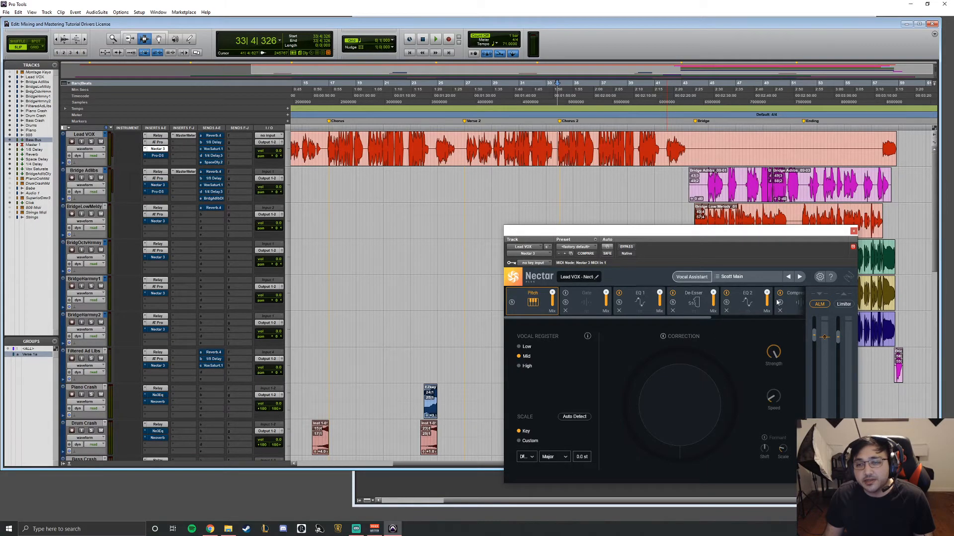
- Return to the Harmony module and view the scale-based interval choices for its right-panned unison voice
left_click_drag(697, 319, 786, 314)
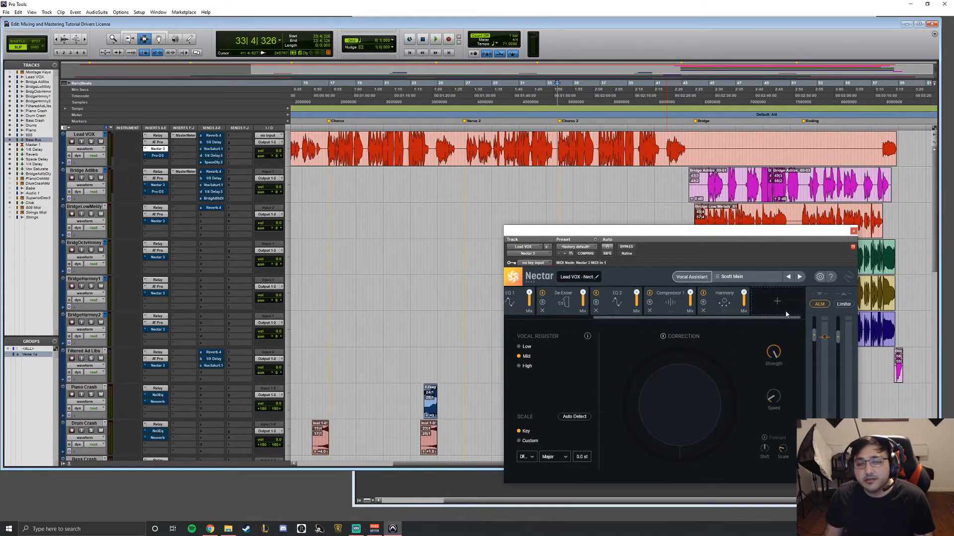
left_click(724, 302)
left_click(665, 338)
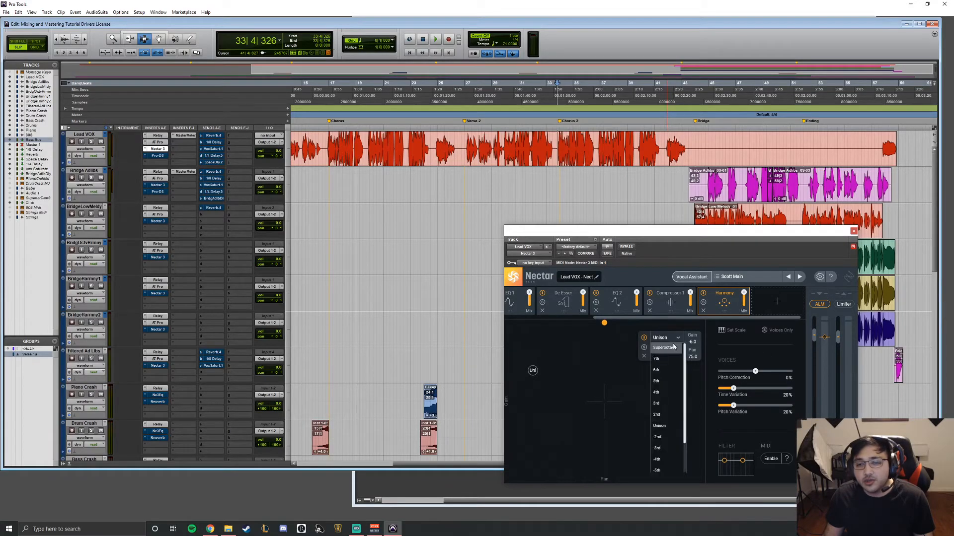
left_click(617, 350)
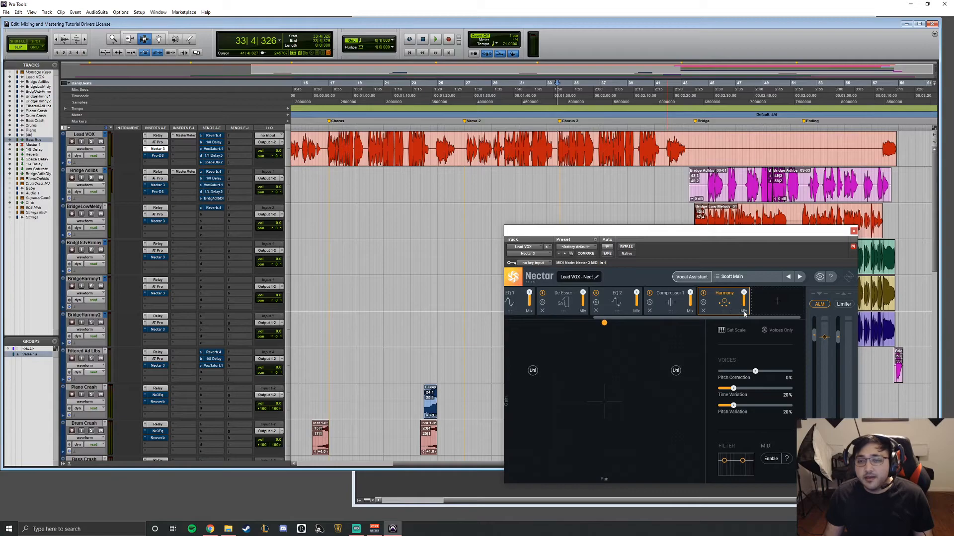
- Remove the Harmony module from the Nectar 3 chain and view the modules that can be added after Compressor 1
left_click(703, 311)
left_click(770, 301)
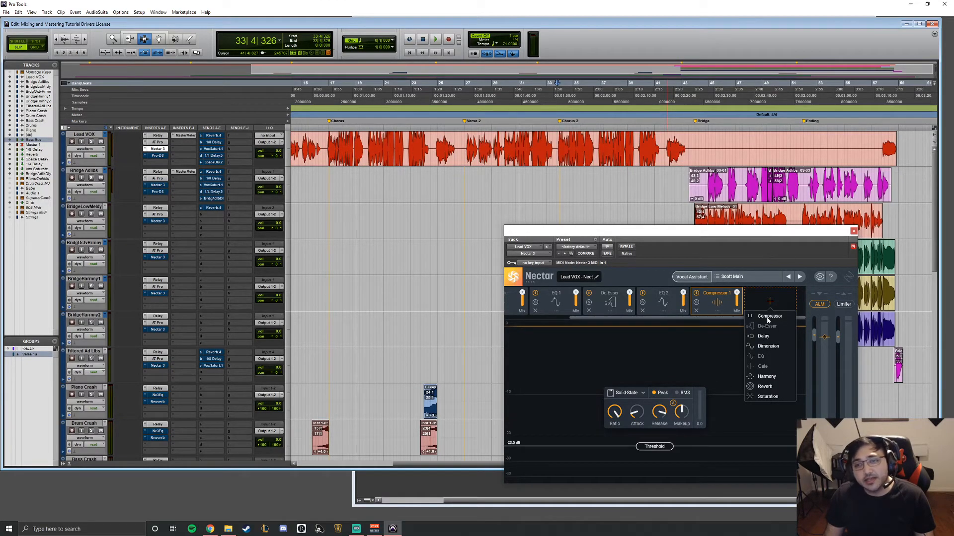
left_click(770, 298)
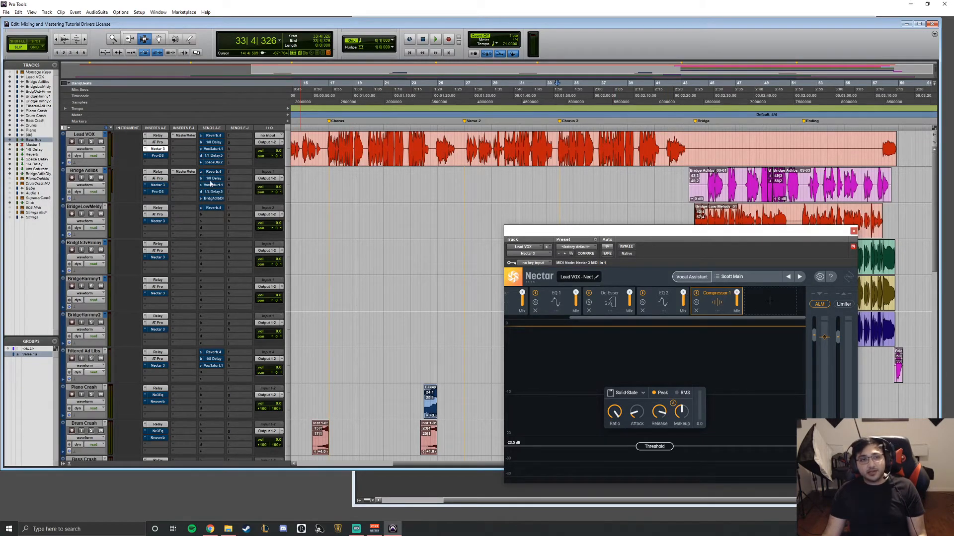
- Play Lead VOX from the start of Verse 2 and watch Compressor 1's gain reduction
scroll(498, 161, "left", 3)
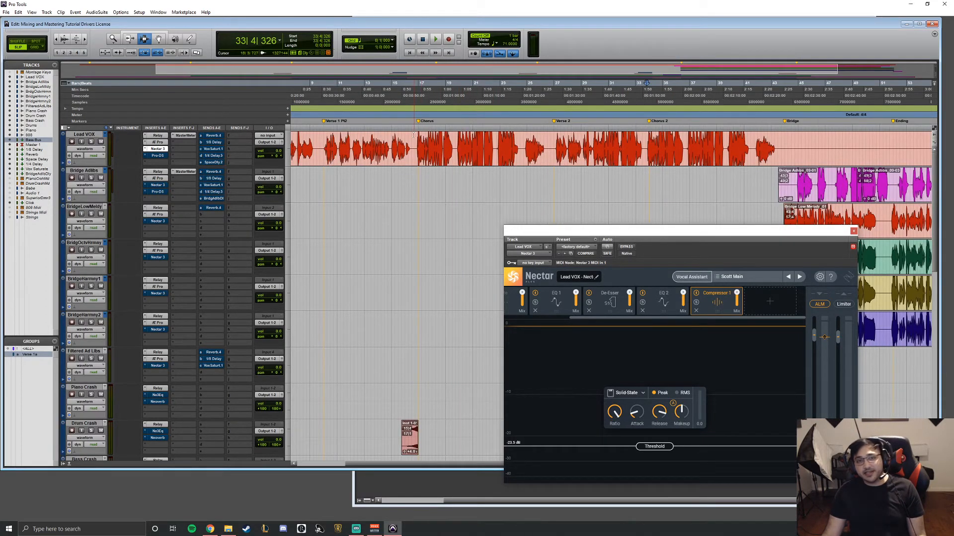
left_click(554, 144)
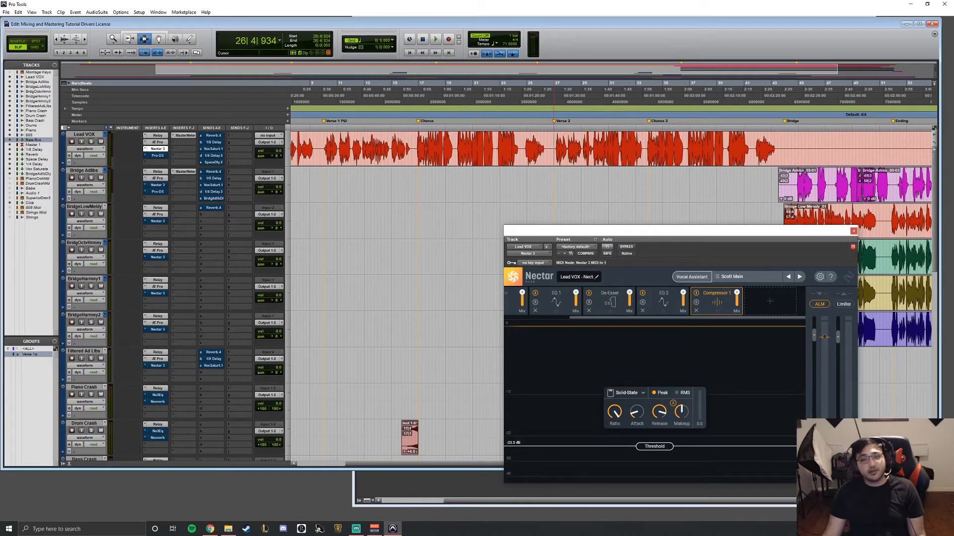
key("space")
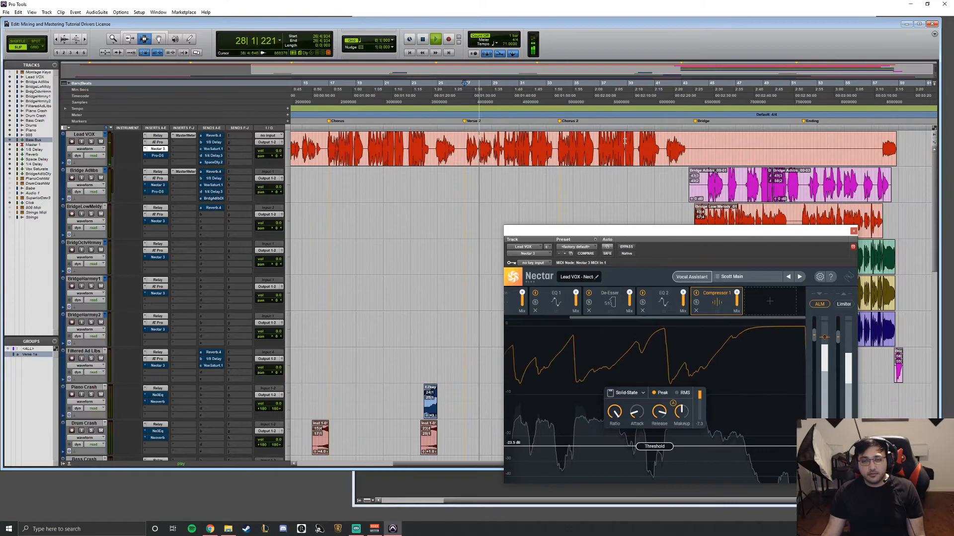
scroll(591, 138, "right", 3)
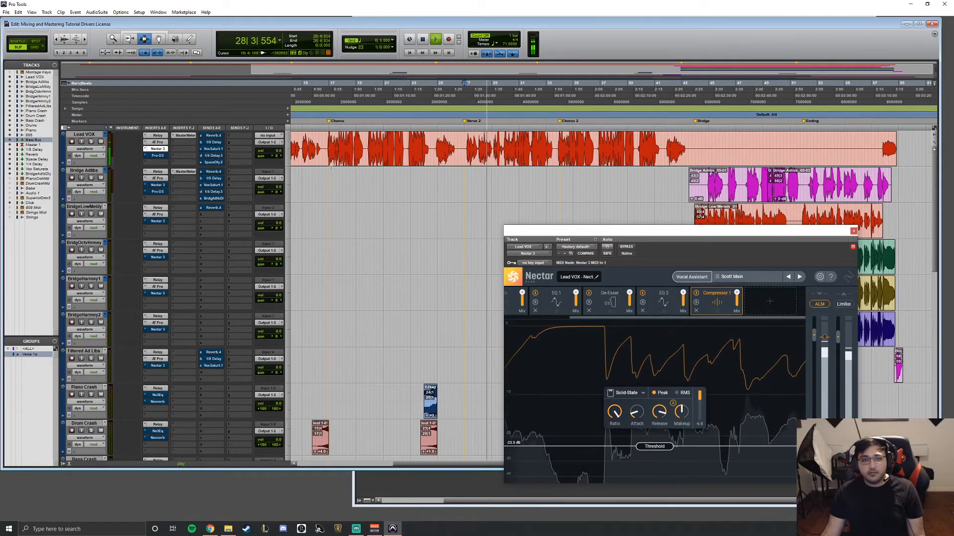
key("space")
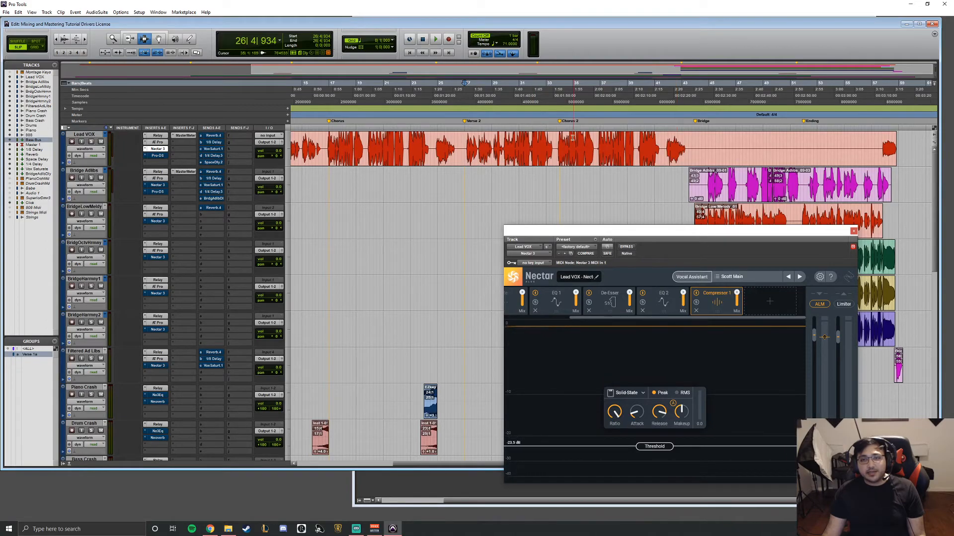
- Play Lead VOX from the start of Chorus 2 with Nectar 3 bypassed and re-enabled to compare before and after
left_click(557, 138)
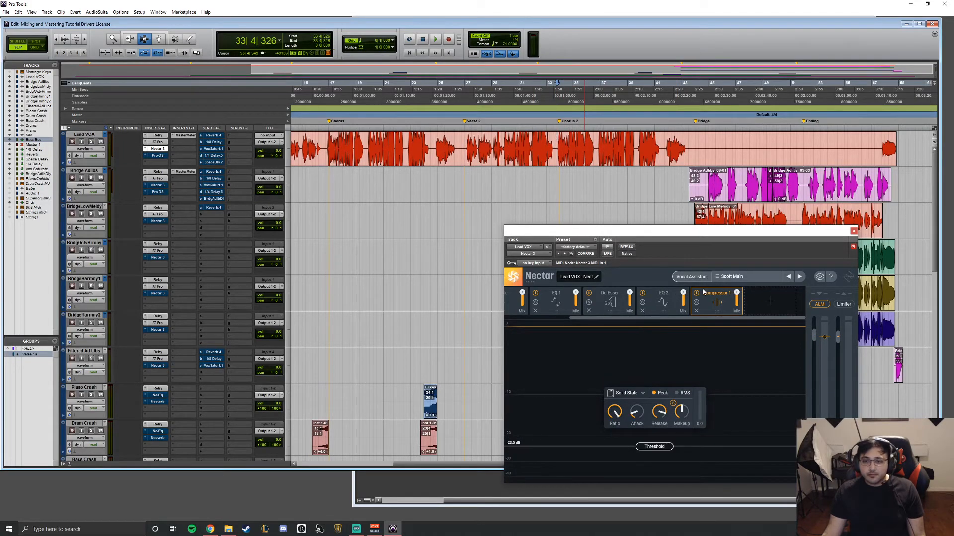
left_click(627, 248)
key("space")
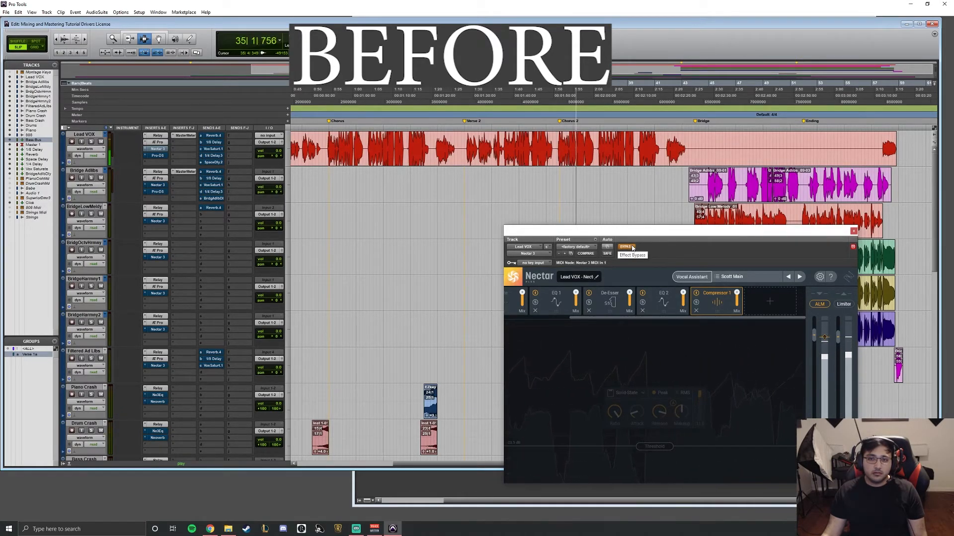
left_click(627, 247)
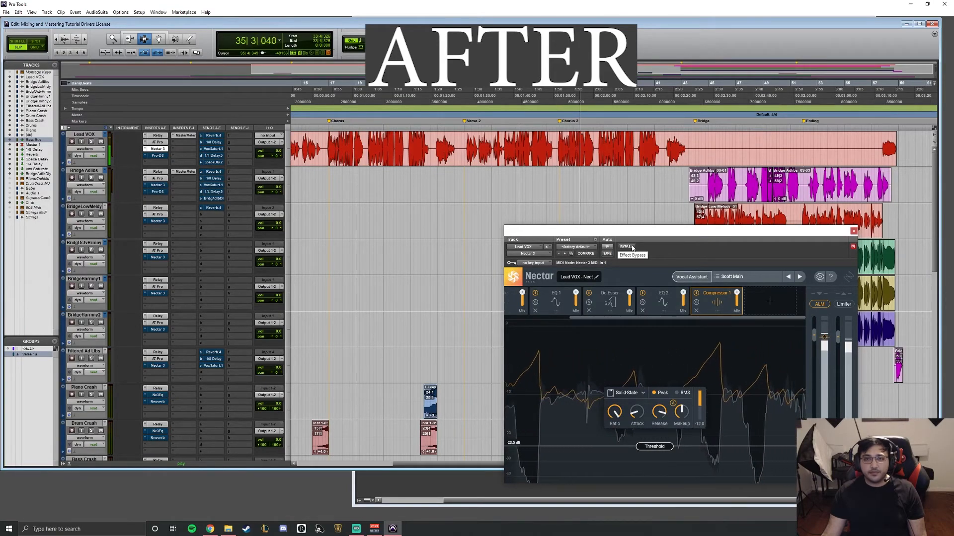
key("space")
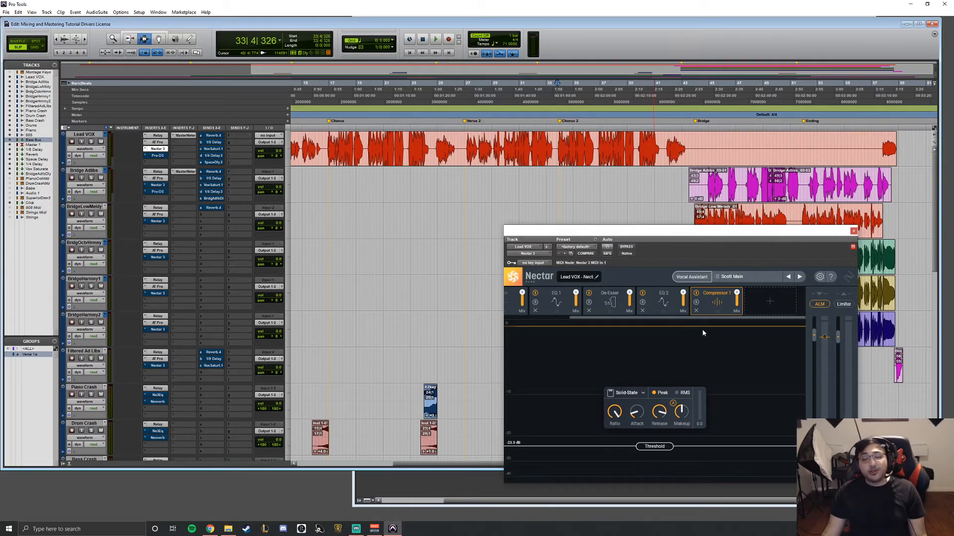
- Check the De-Esser against playback of Lead VOX from the start of Chorus 2, and show the EQ 2 curve
left_click(605, 305)
key("space")
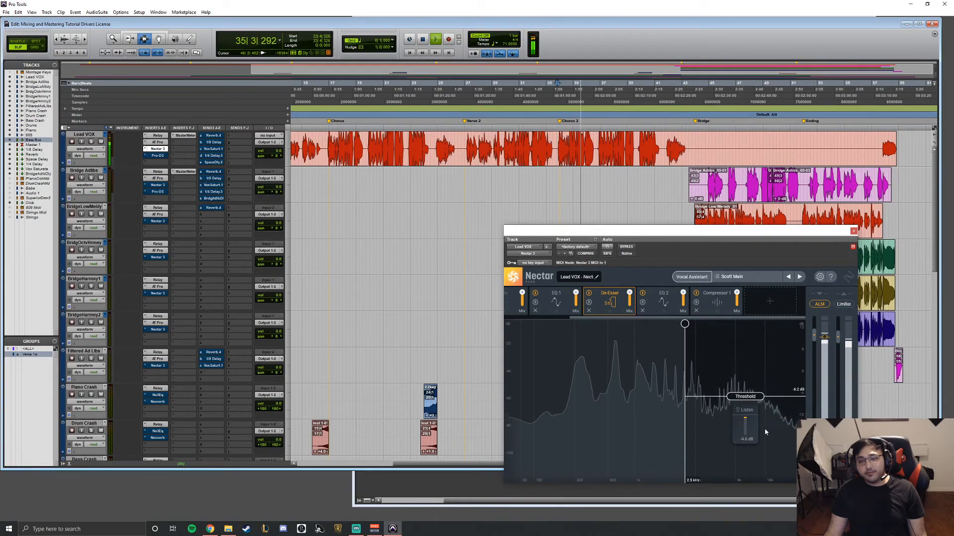
key("space")
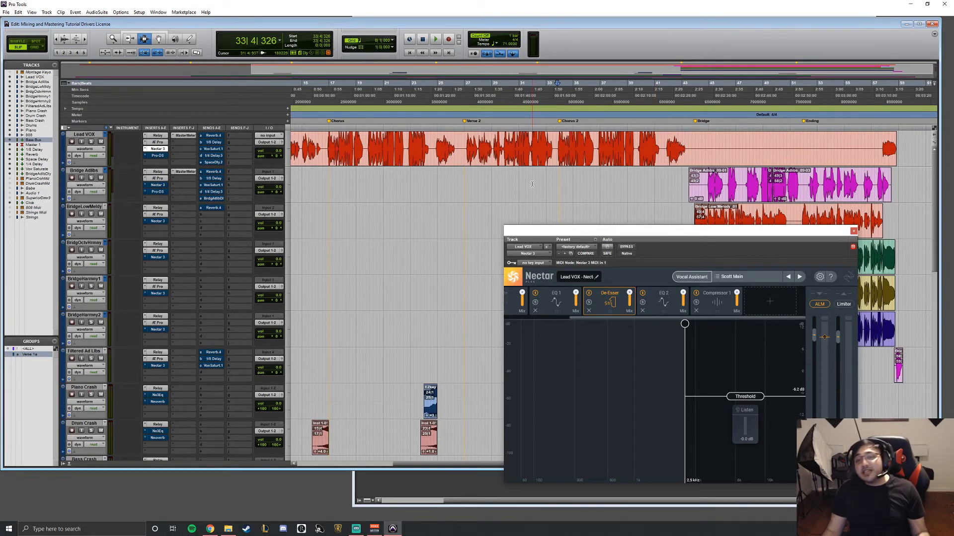
left_click_drag(735, 321, 654, 320)
left_click(745, 302)
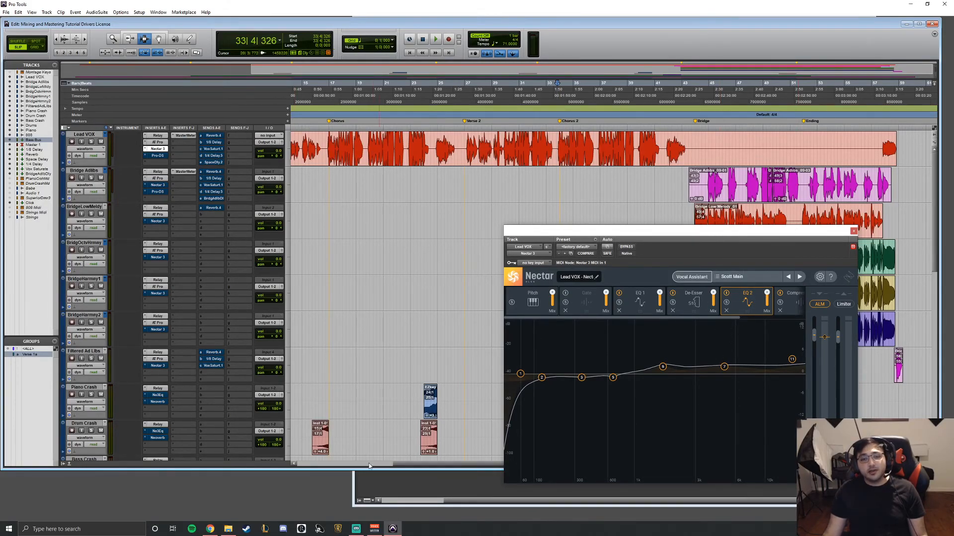
- Close the Nectar 3 window of Lead VOX and look over the session's tracks down to the Bass Bus
left_click(356, 529)
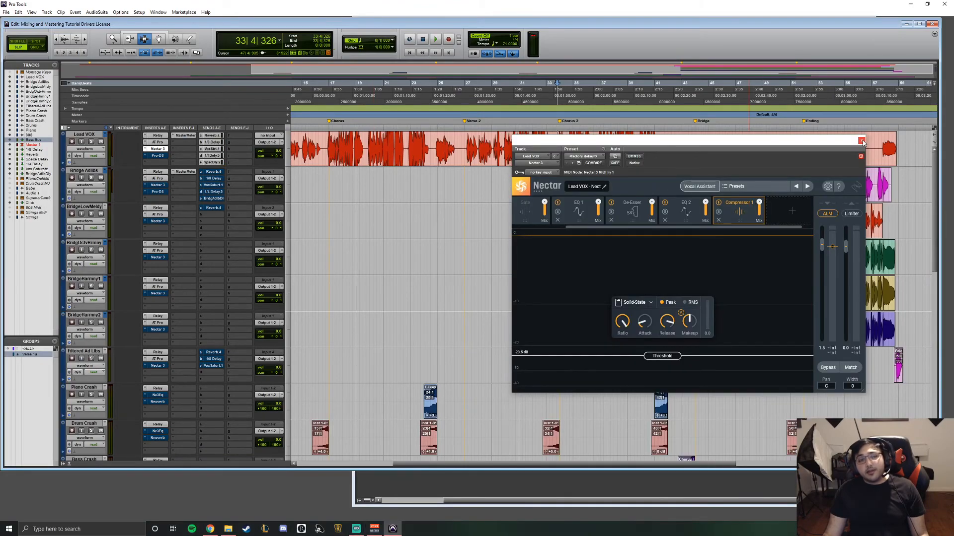
left_click(861, 141)
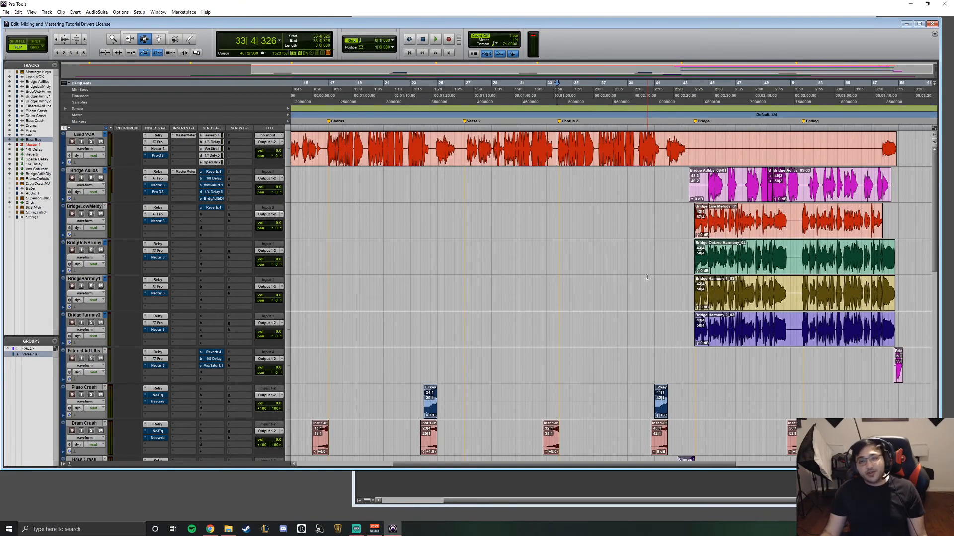
scroll(213, 164, "down", 5)
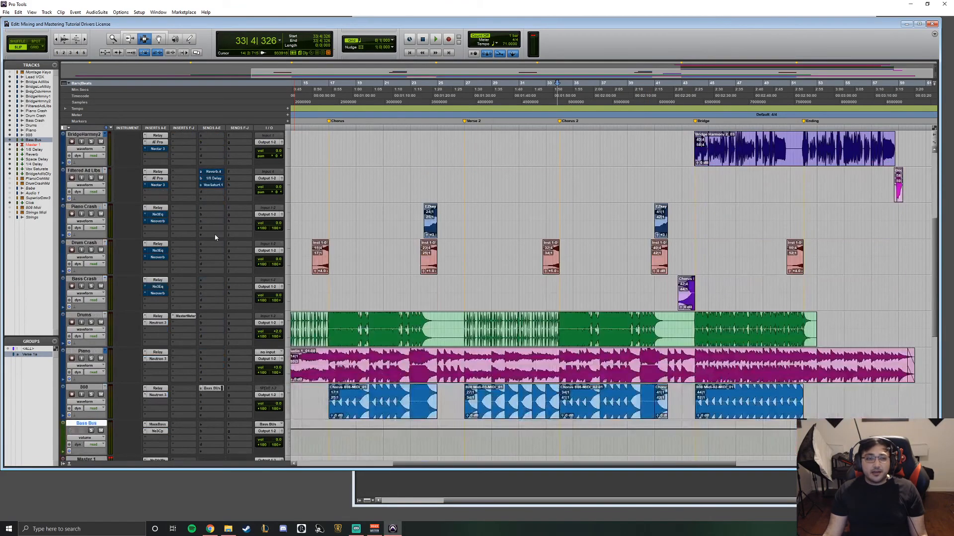
scroll(215, 237, "up", 5)
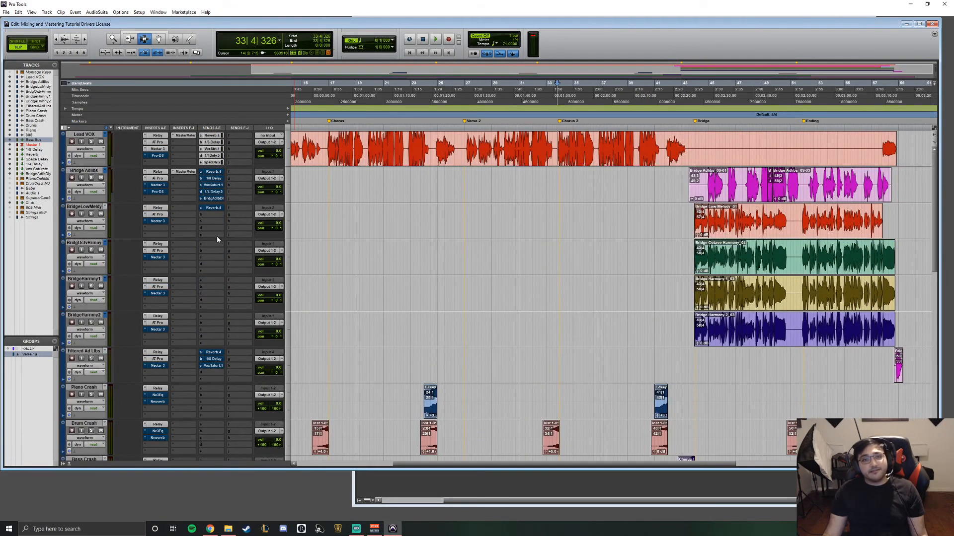